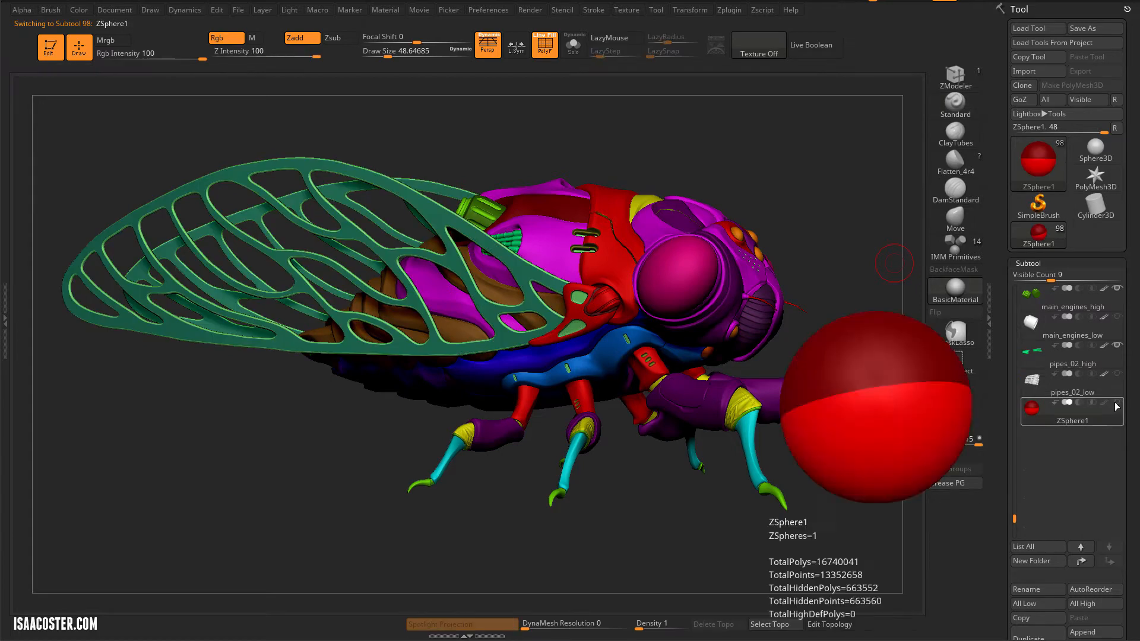
Step: Show the wing_high subtool as the only visible reference and turn on Edit Topology for the ZSphere
{"action": "scroll", "coordinate": [1059, 355], "scroll_direction": "up", "scroll_amount": 5}
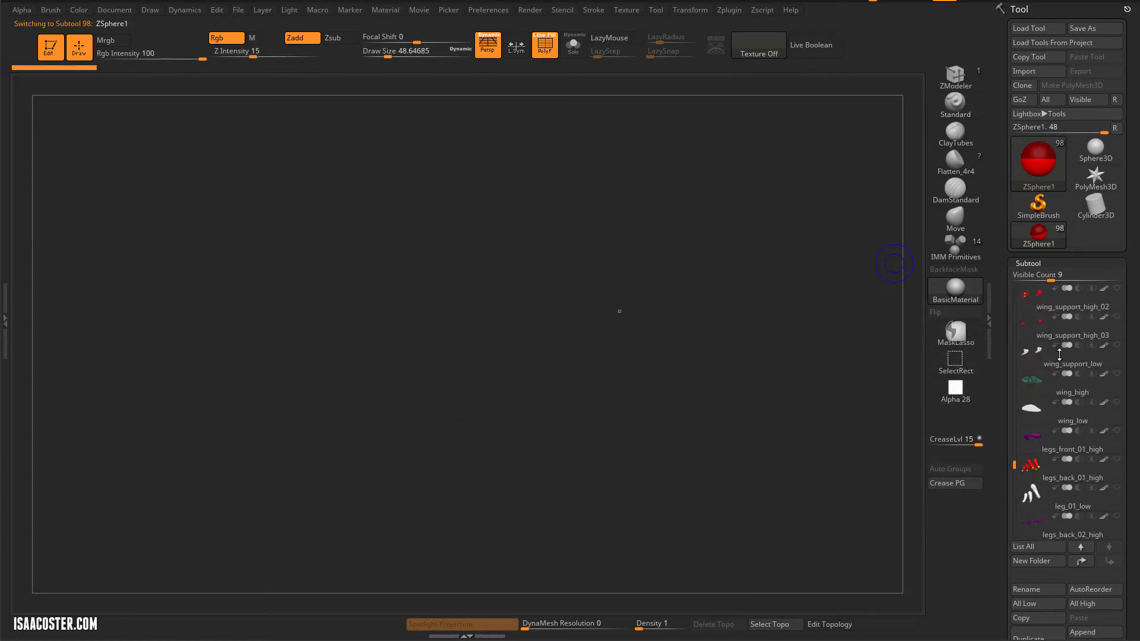
{"action": "left_click", "coordinate": [1117, 373]}
{"action": "left_click_drag", "start_coordinate": [750, 368], "coordinate": [759, 230]}
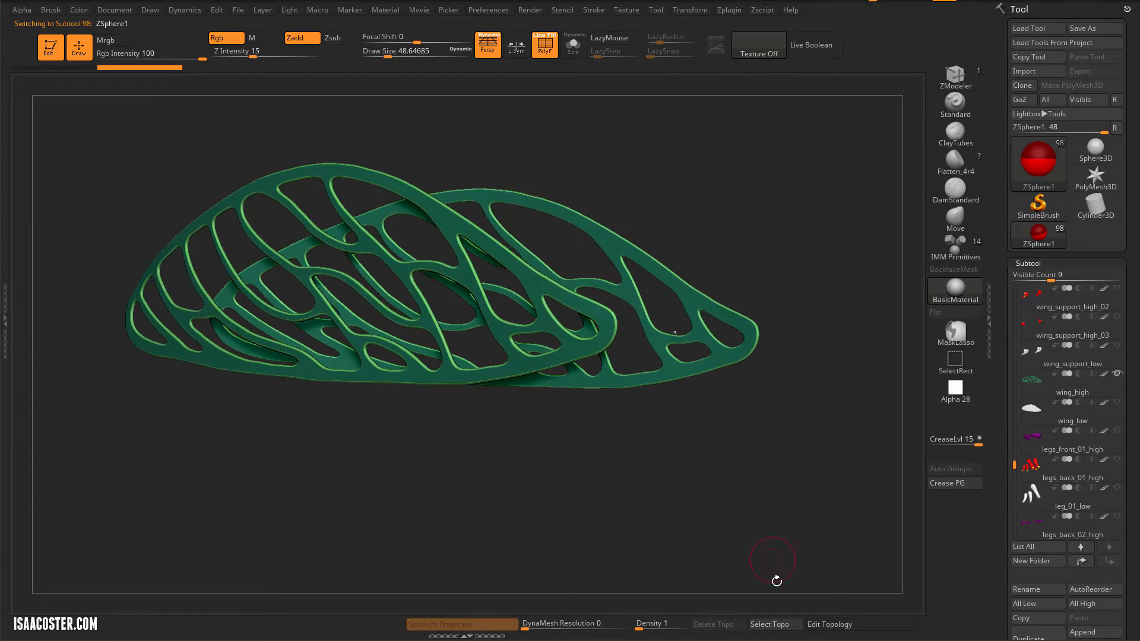
{"action": "left_click", "coordinate": [825, 624]}
Step: Draw the first topology quad around the narrow wing tip, placing points on both outer edges
{"action": "mouse_move", "coordinate": [570, 490]}
{"action": "left_mouse_down"}
{"action": "mouse_move", "coordinate": [496, 509]}
{"action": "mouse_move", "coordinate": [715, 557]}
{"action": "mouse_move", "coordinate": [726, 505]}
{"action": "left_mouse_up"}
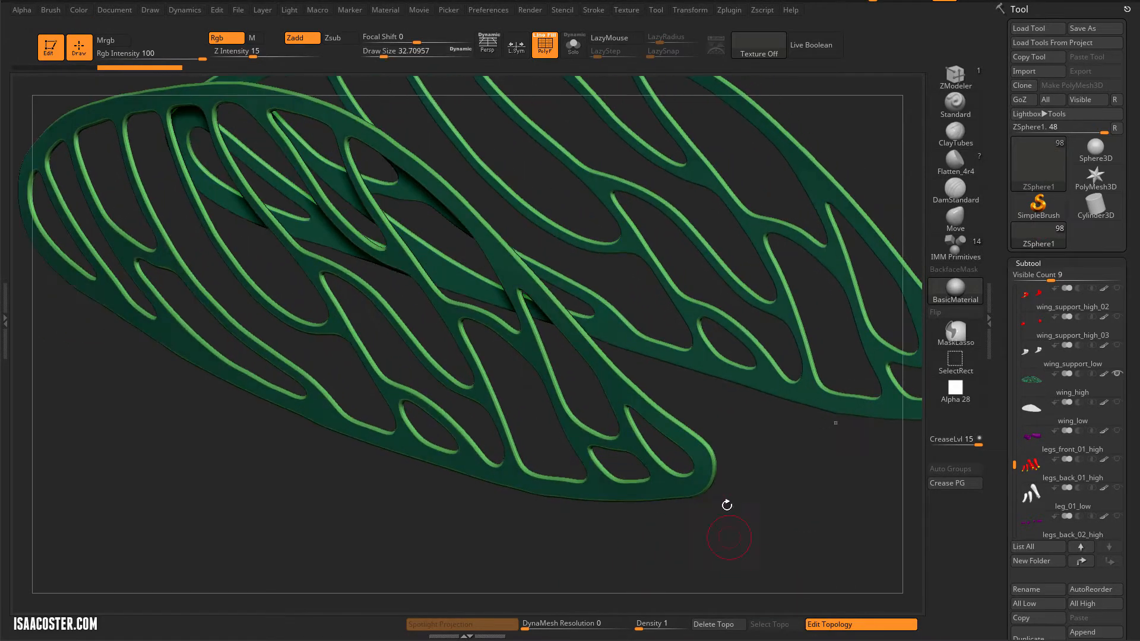
{"action": "left_click", "coordinate": [705, 455]}
{"action": "left_click", "coordinate": [700, 490]}
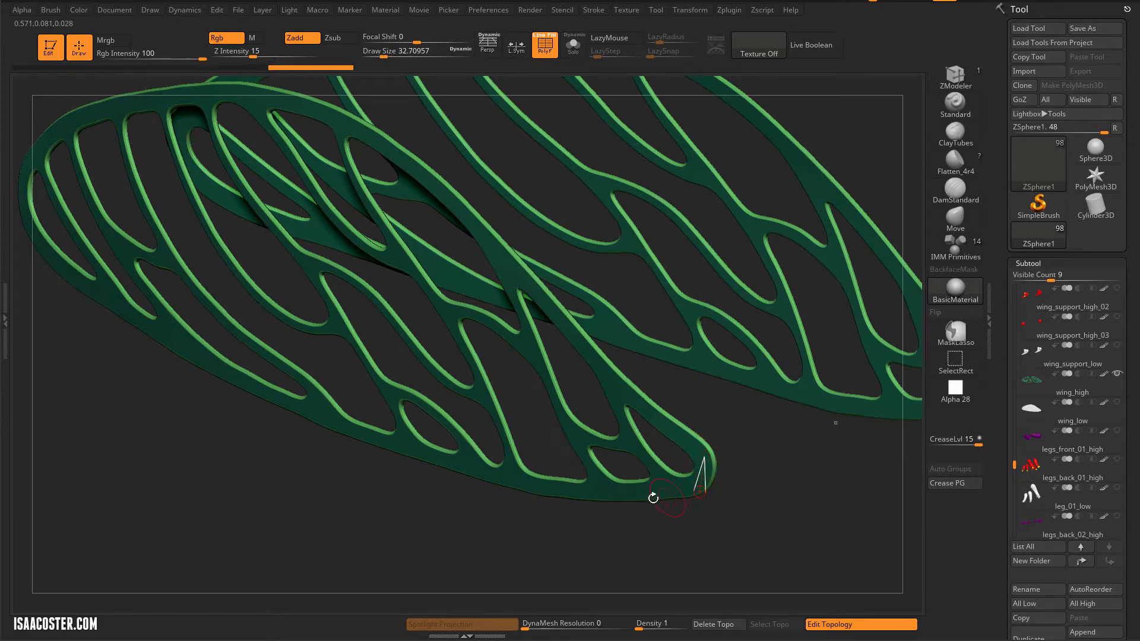
{"action": "left_click", "coordinate": [596, 498]}
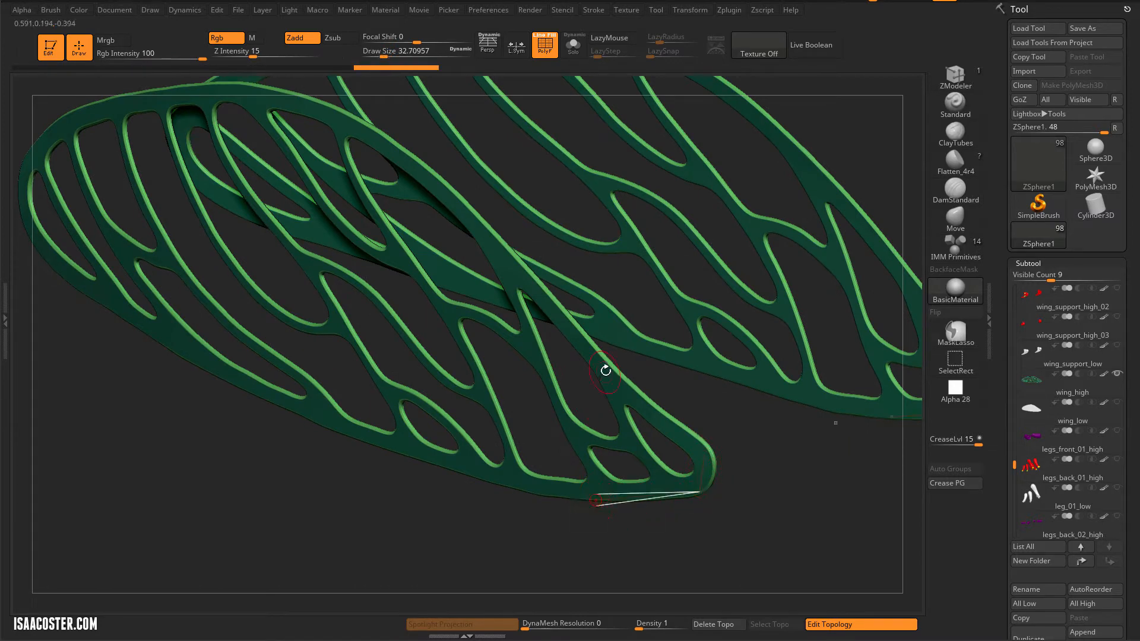
{"action": "left_click", "coordinate": [607, 371]}
Step: Lay topology points across the middle of the wing and along its lower edge, closing a quad around the small oval hole
{"action": "left_click_drag", "start_coordinate": [763, 453], "coordinate": [509, 326]}
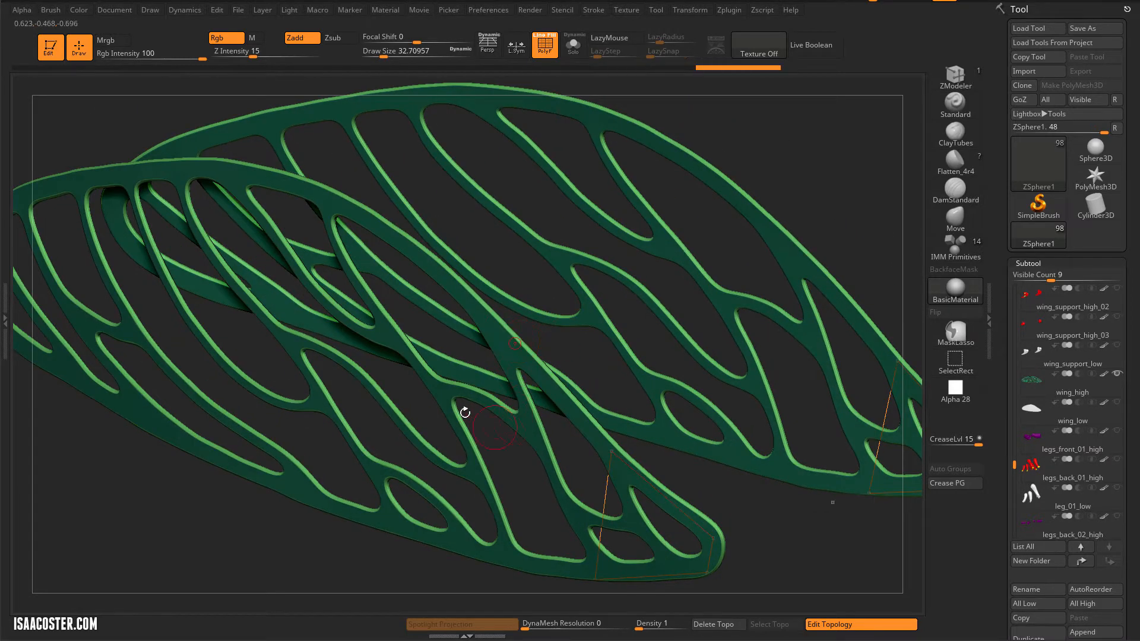
{"action": "left_click", "coordinate": [449, 393]}
{"action": "left_click", "coordinate": [413, 482]}
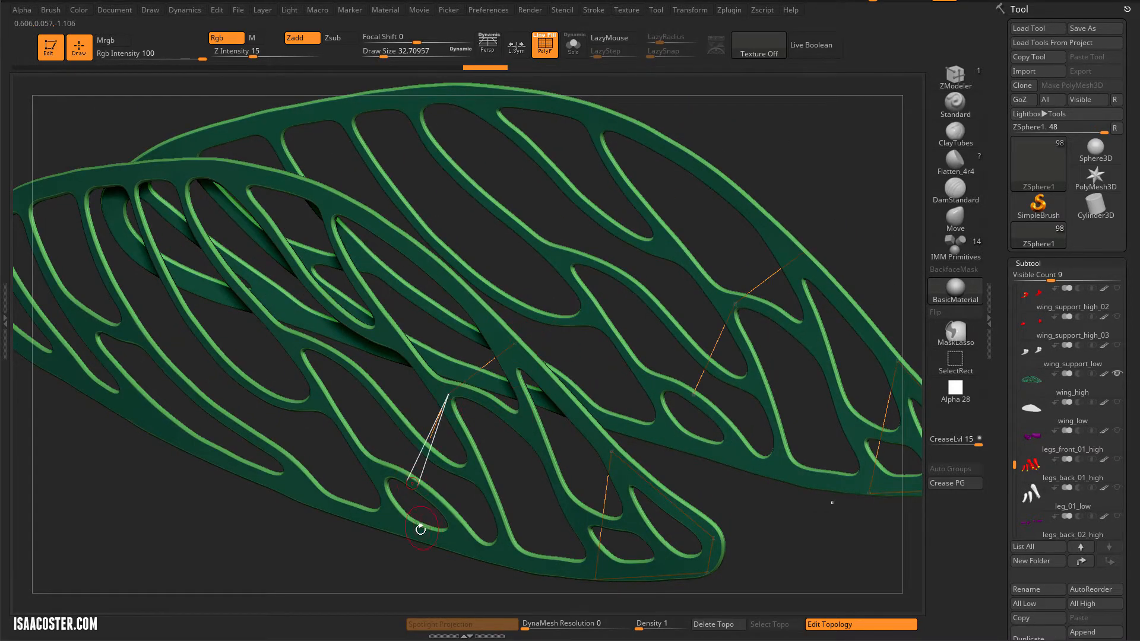
{"action": "left_click", "coordinate": [409, 534]}
{"action": "left_click", "coordinate": [509, 563]}
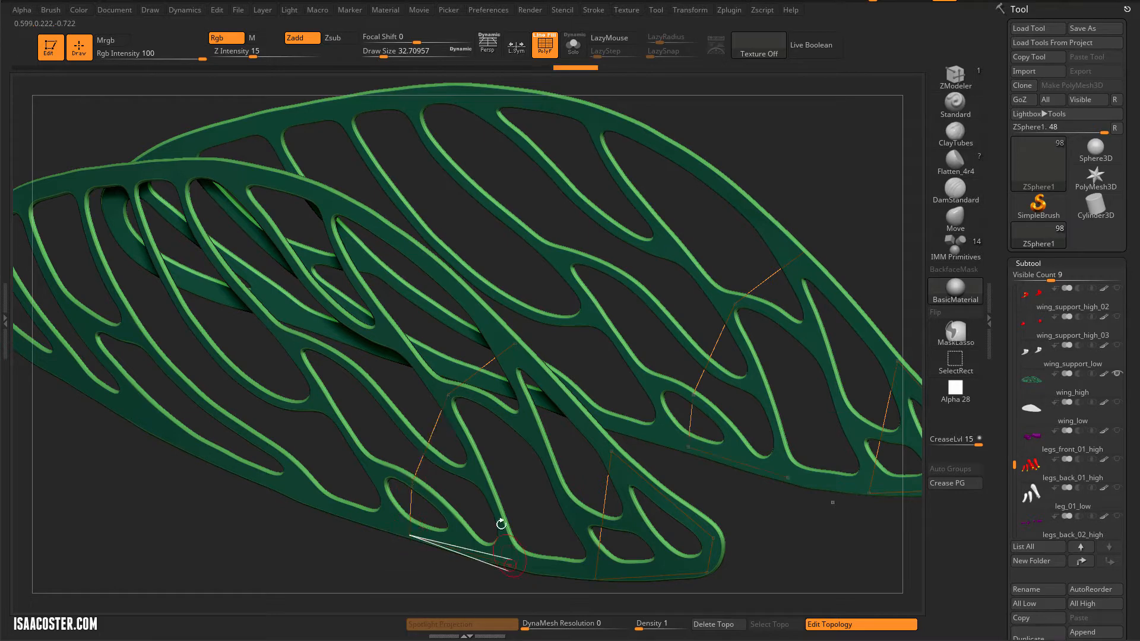
{"action": "left_click", "coordinate": [412, 483]}
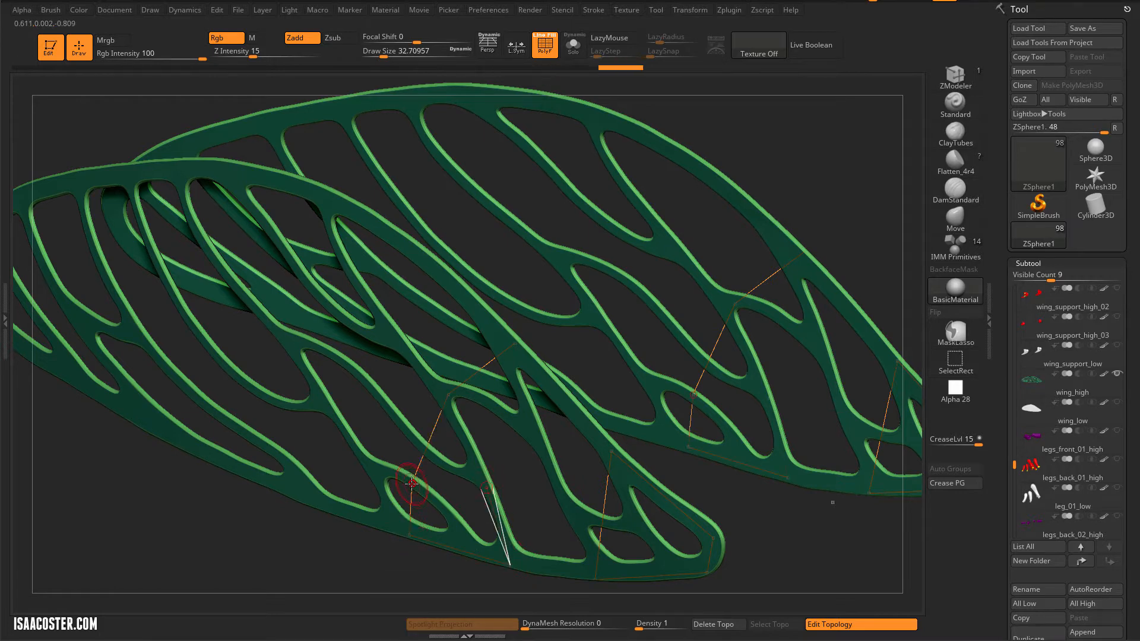
{"action": "left_click", "coordinate": [486, 487]}
Step: Extend the middle topology towards the upper edge with two more quads, using new points on the central vein and the rim
{"action": "left_click", "coordinate": [539, 442]}
{"action": "left_click", "coordinate": [449, 394]}
{"action": "left_click", "coordinate": [539, 442]}
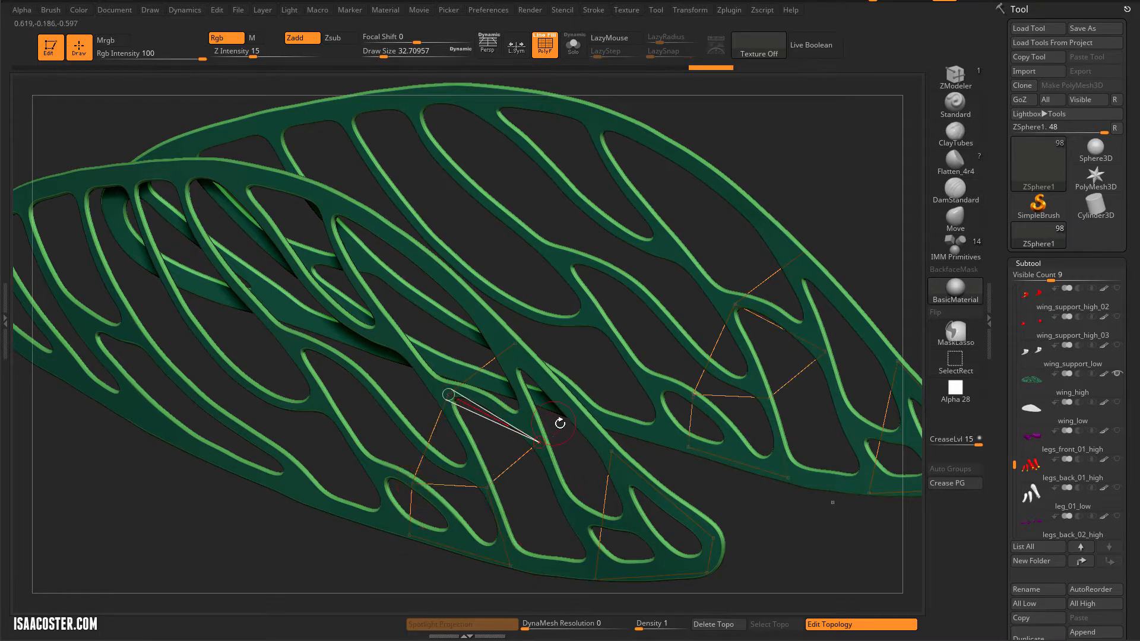
{"action": "left_click", "coordinate": [578, 409]}
{"action": "left_click", "coordinate": [514, 343]}
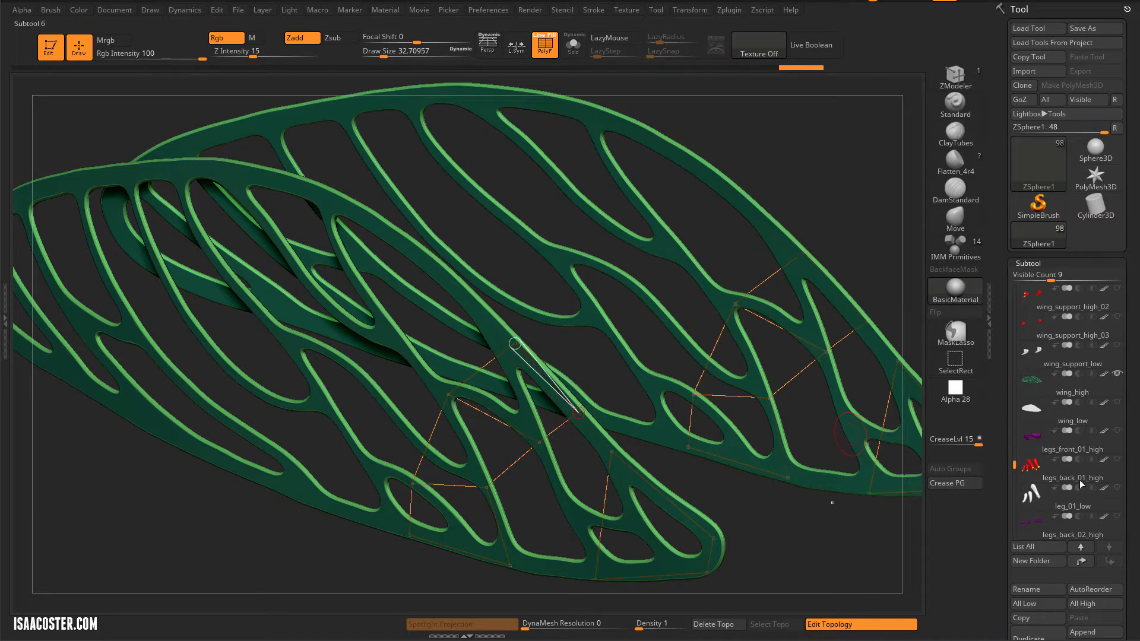
Step: Turn off the polypaint colouring of wing_high and pick light grey (RGB 173, 173, 173) as the colour
{"action": "left_click", "coordinate": [1116, 373]}
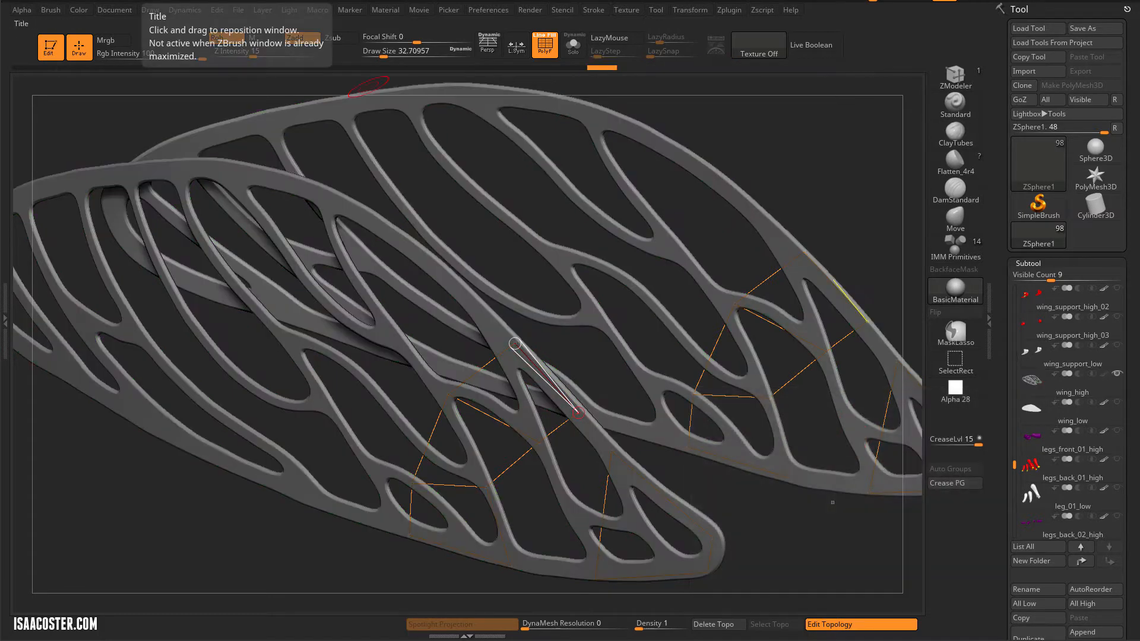
{"action": "left_click", "coordinate": [79, 9]}
{"action": "left_click", "coordinate": [110, 123]}
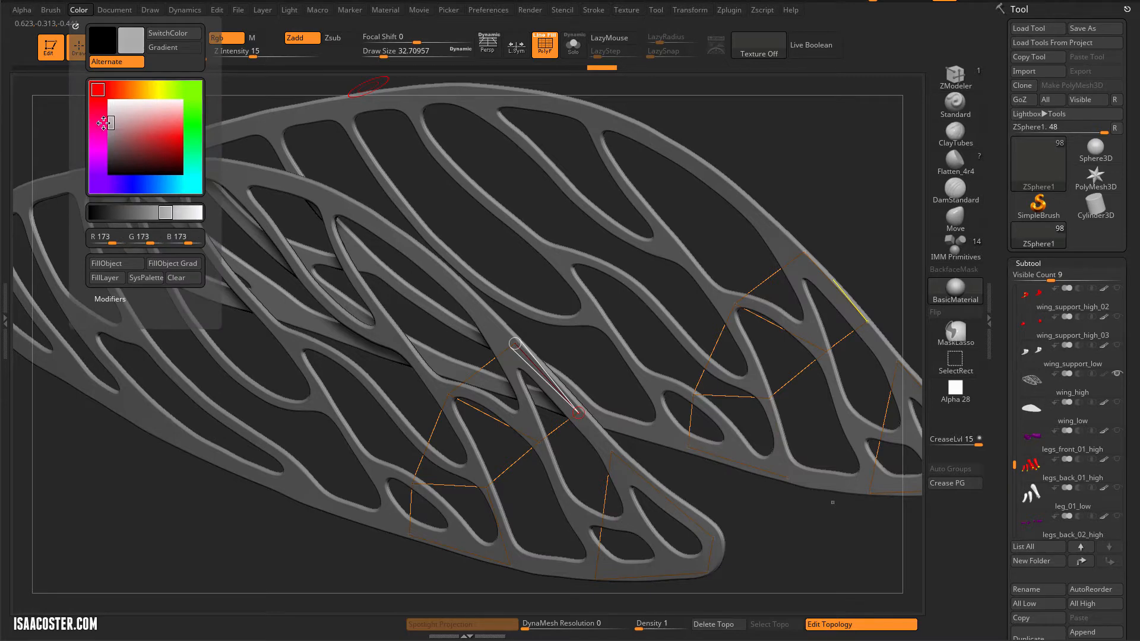
Step: Connect the middle topology to the tip quad along the upper rim, and link the central vein point to a new point on the tip's cross edge
{"action": "left_click_drag", "start_coordinate": [140, 469], "coordinate": [169, 408]}
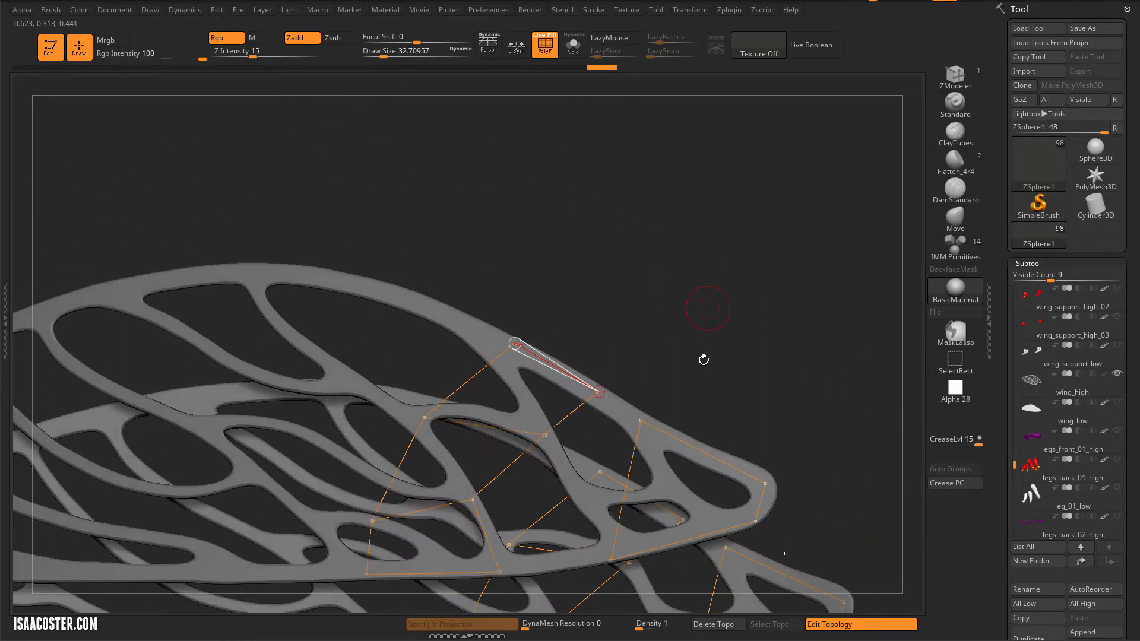
{"action": "left_click", "coordinate": [641, 418]}
{"action": "left_click_drag", "start_coordinate": [733, 341], "coordinate": [733, 289]}
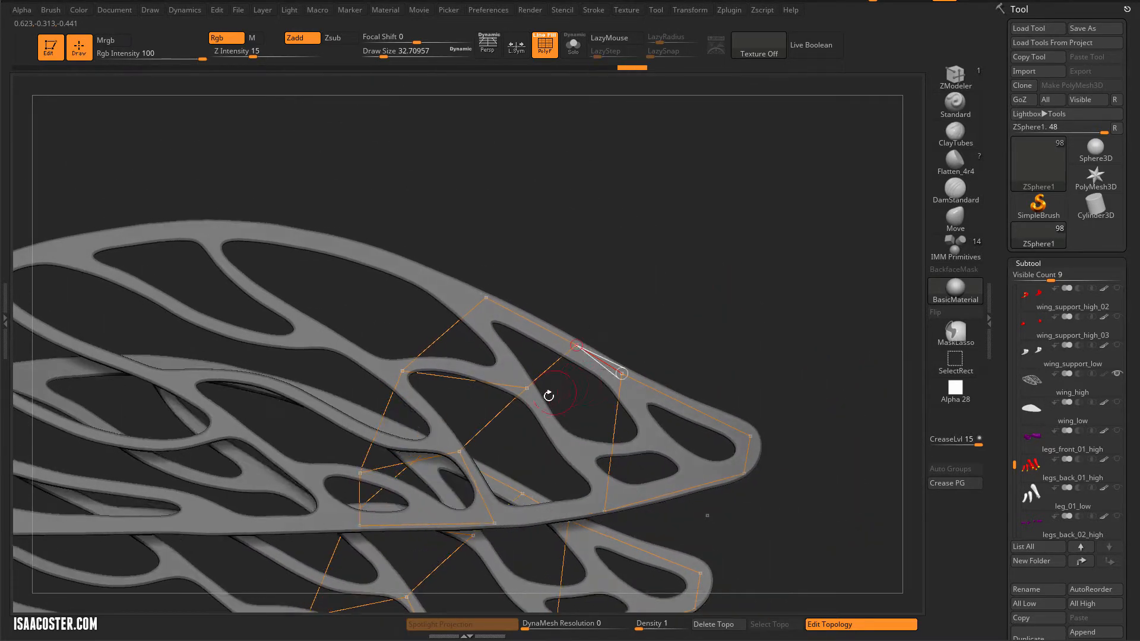
{"action": "left_click", "coordinate": [526, 390], "text": "ctrl"}
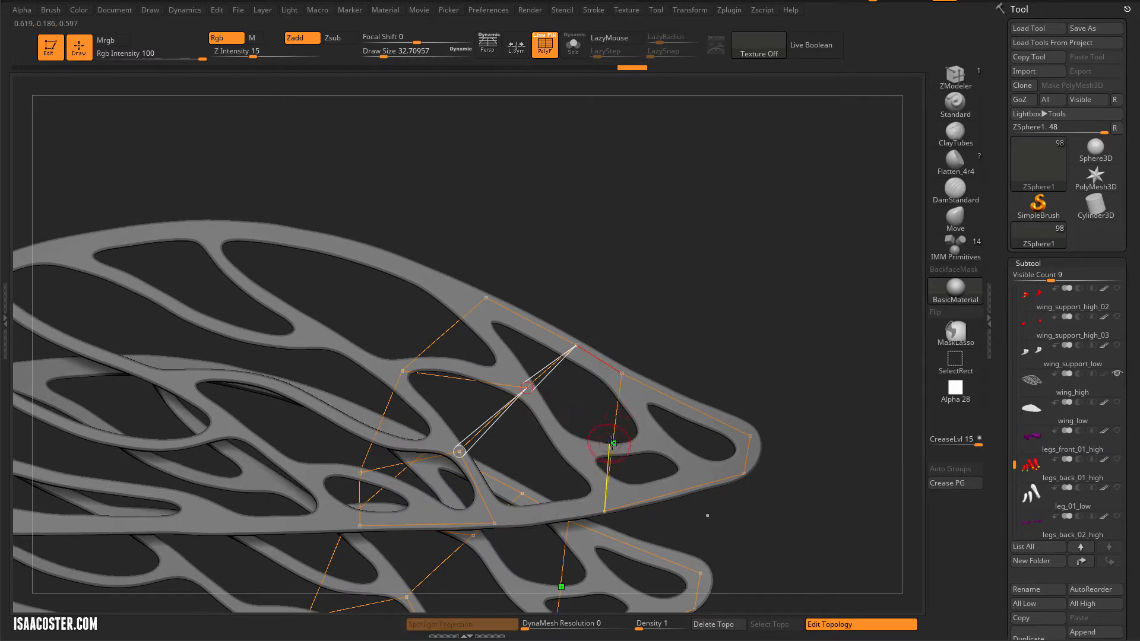
{"action": "left_click_drag", "start_coordinate": [618, 501], "coordinate": [633, 401]}
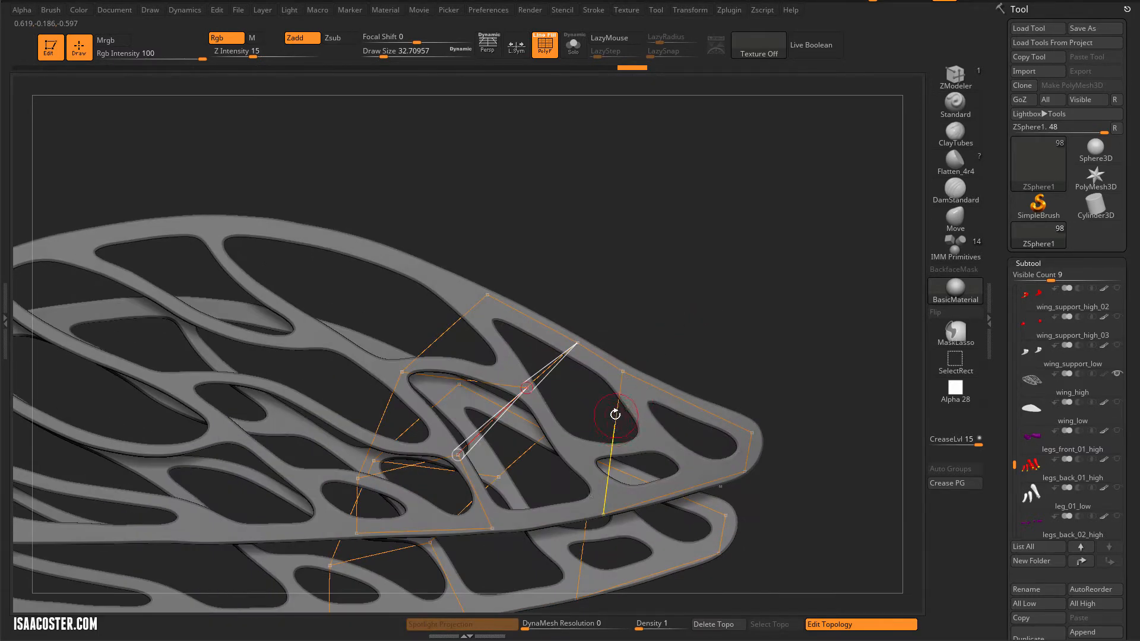
{"action": "left_click", "coordinate": [617, 409]}
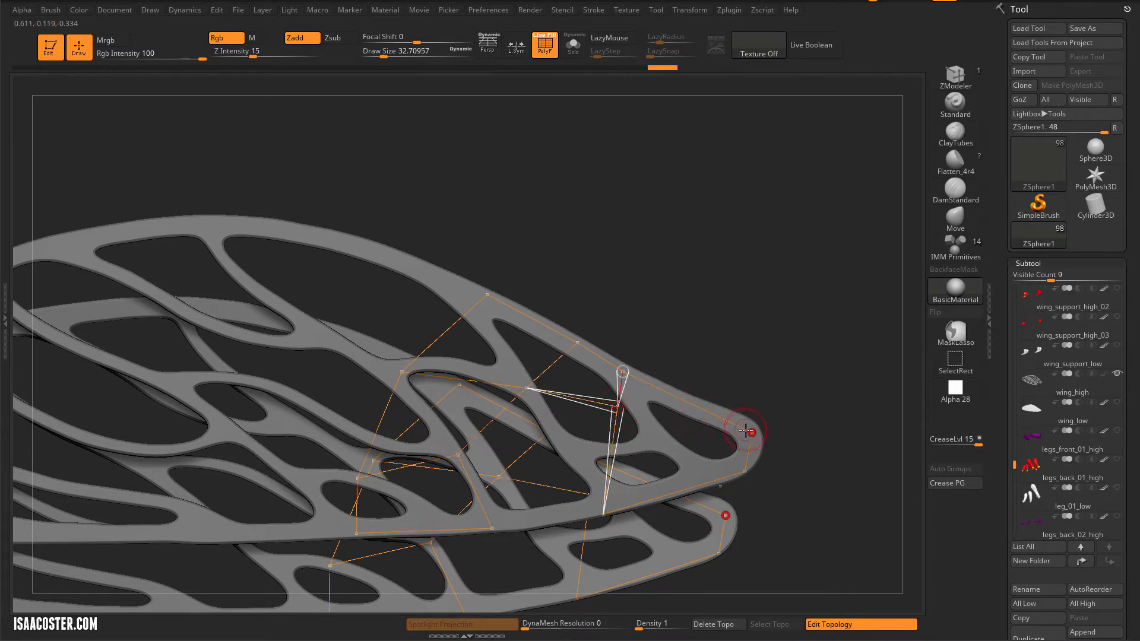
Step: Connect the lower central vein point to a new point near the small hole at the tip, and join that to the tip's lower corner
{"action": "left_click_drag", "start_coordinate": [827, 401], "coordinate": [535, 477]}
{"action": "left_click_drag", "start_coordinate": [728, 525], "coordinate": [574, 462]}
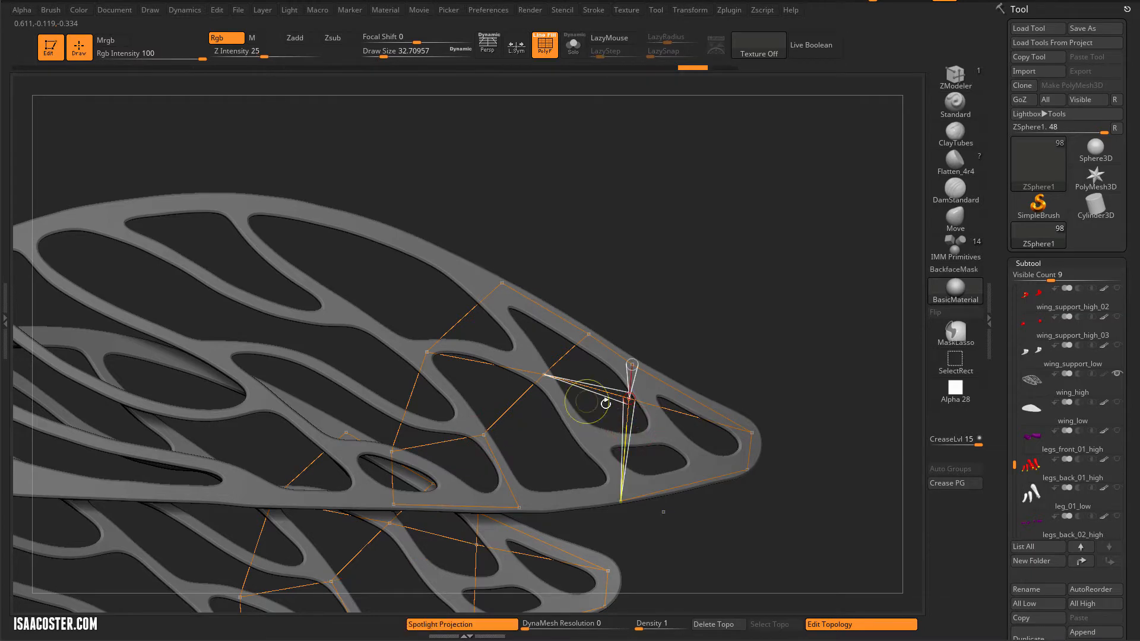
{"action": "left_click", "coordinate": [481, 440]}
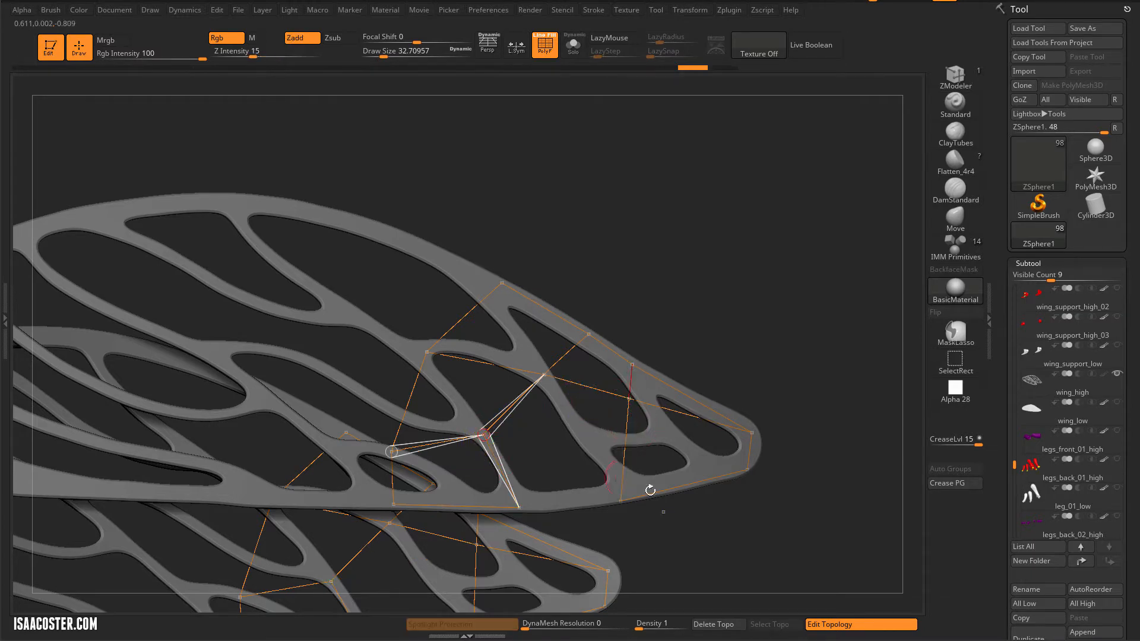
{"action": "left_click", "coordinate": [622, 472]}
{"action": "left_click", "coordinate": [747, 469]}
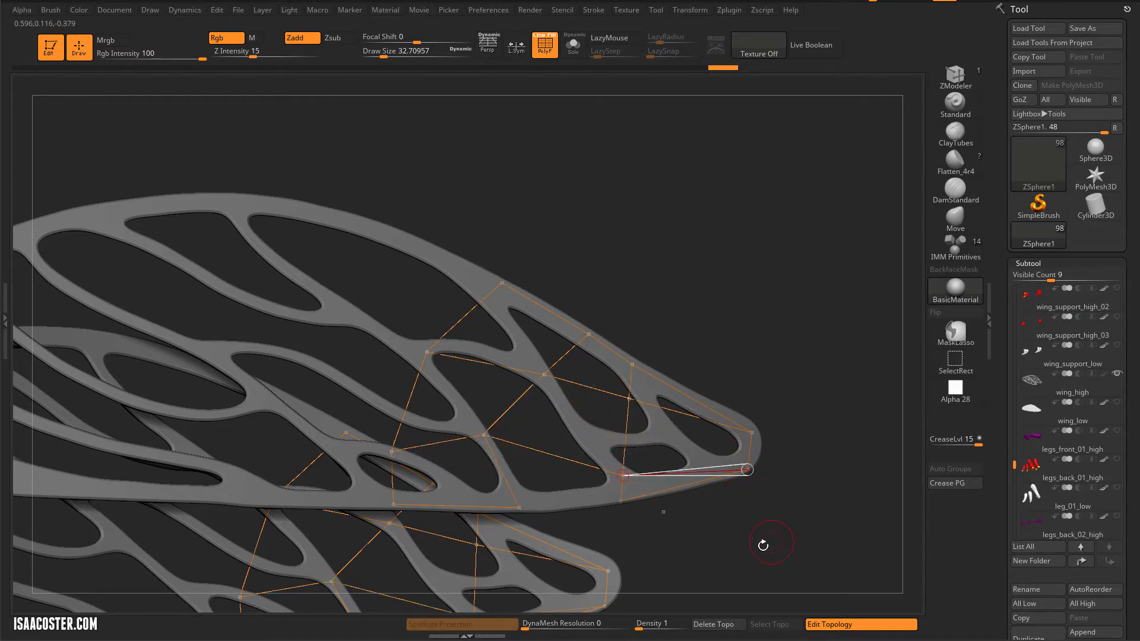
Step: Extend the topology along the lower edge towards the wide end of the wing with one long quad from the small oval hole
{"action": "left_click_drag", "start_coordinate": [764, 542], "coordinate": [779, 510]}
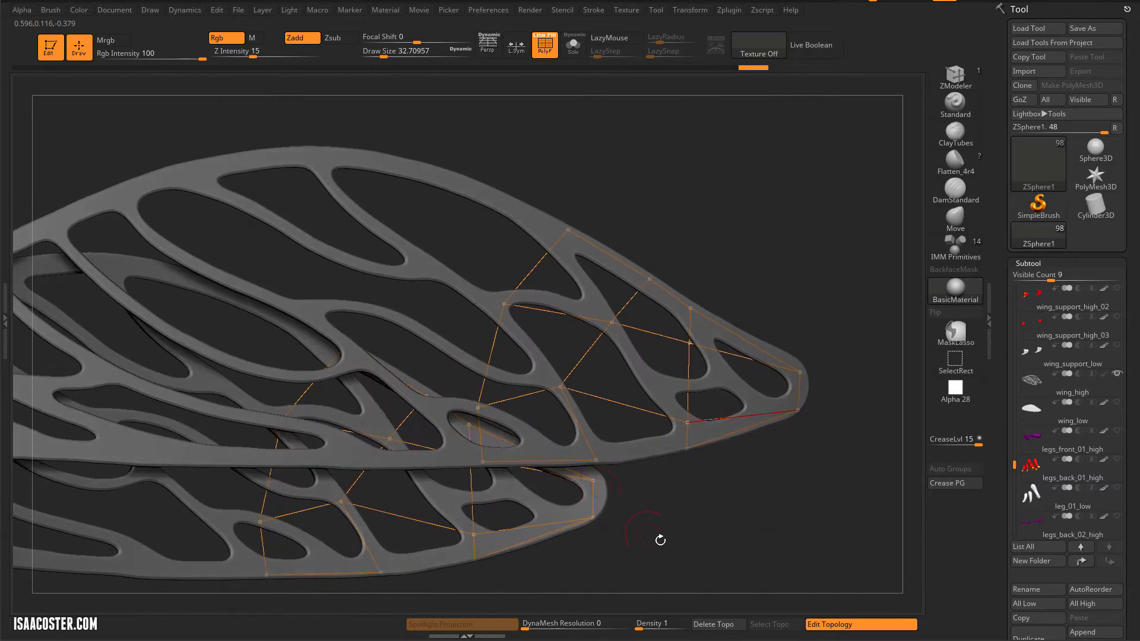
{"action": "left_click_drag", "start_coordinate": [660, 540], "coordinate": [460, 372]}
{"action": "left_click", "coordinate": [470, 373]}
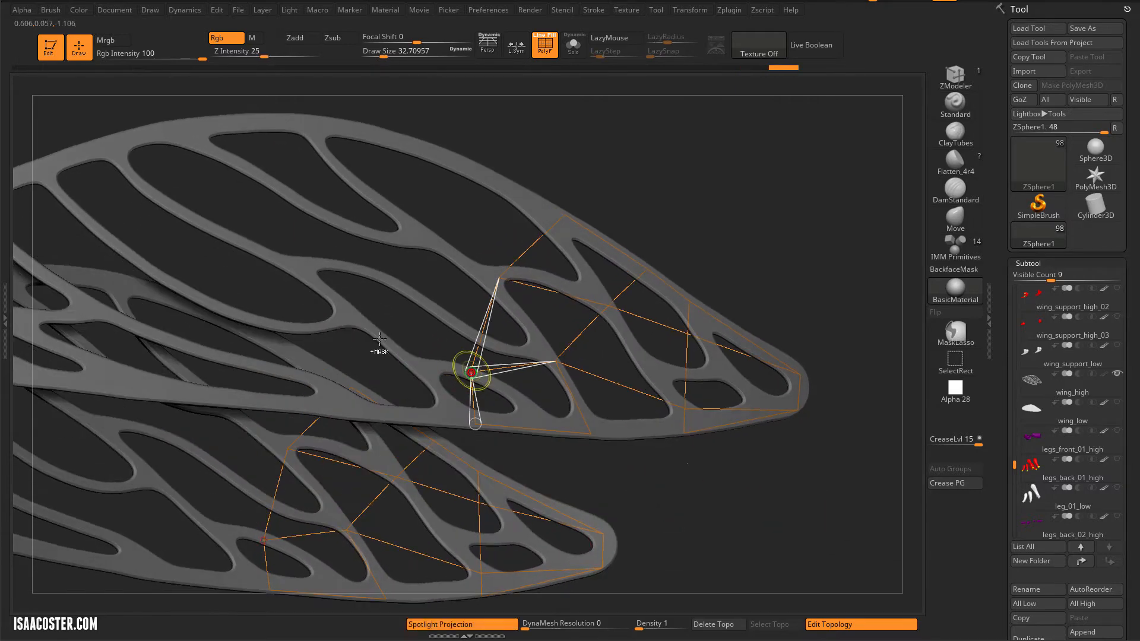
{"action": "left_click", "coordinate": [266, 323]}
{"action": "left_click", "coordinate": [248, 403]}
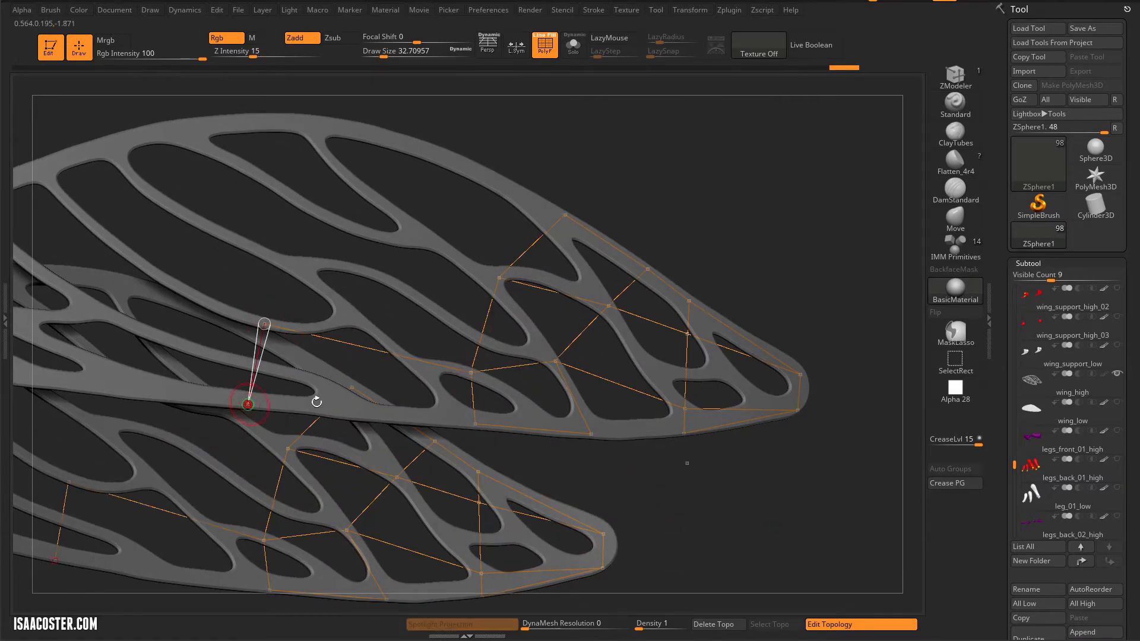
{"action": "left_click", "coordinate": [472, 421]}
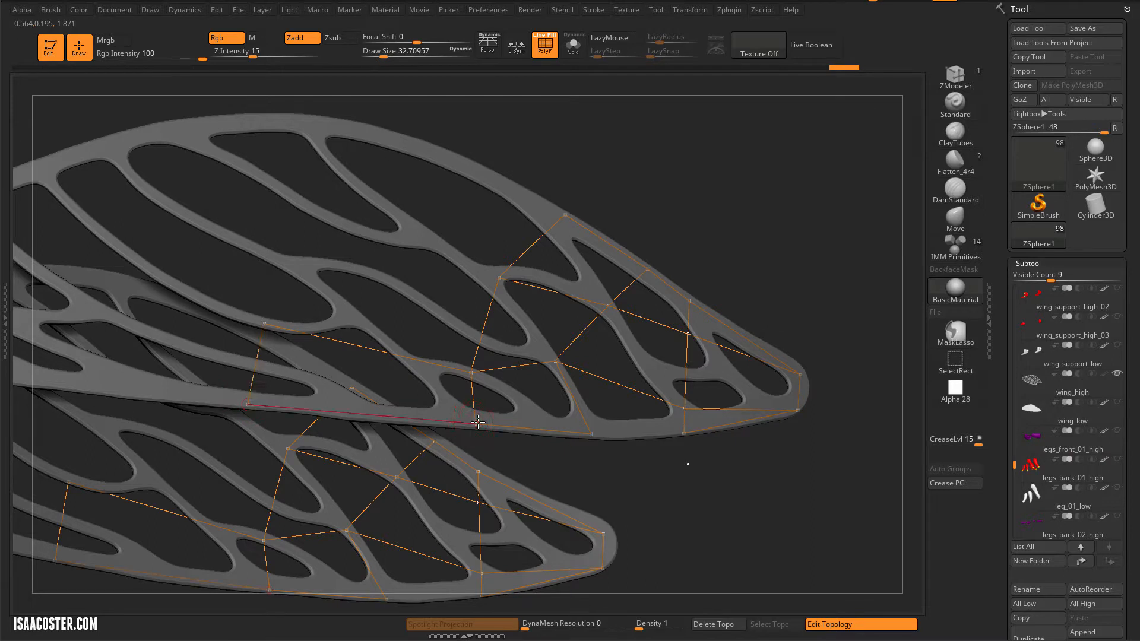
Step: Run edges from the new quad's upper corner up to the upper rim, then along the rim to the existing topology
{"action": "left_click", "coordinate": [265, 315], "text": "ctrl"}
{"action": "left_click", "coordinate": [278, 186]}
{"action": "left_click", "coordinate": [311, 118]}
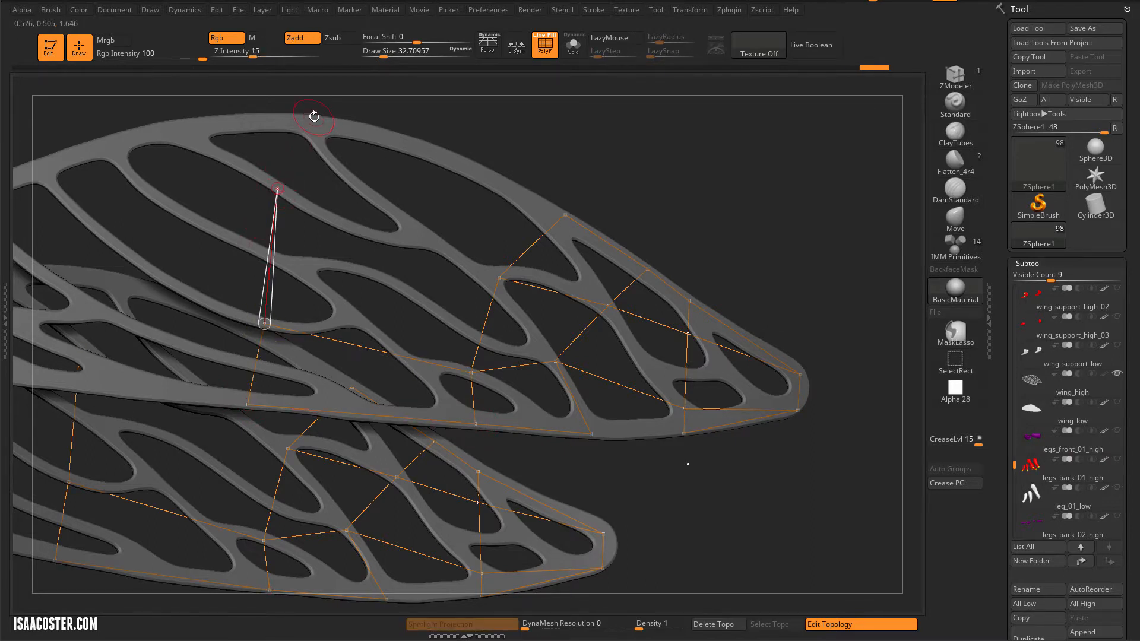
{"action": "left_click", "coordinate": [445, 149]}
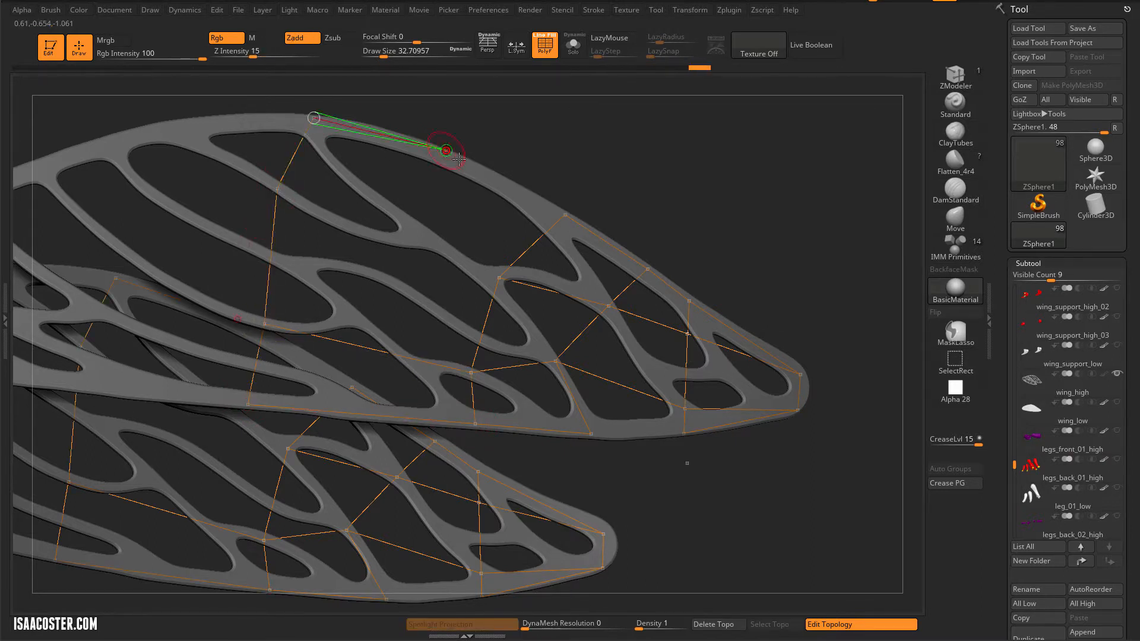
{"action": "left_click", "coordinate": [565, 214]}
Step: Add a point on the upper vein below the rim and connect it to the neighbouring vein points on both sides
{"action": "left_click", "coordinate": [417, 234]}
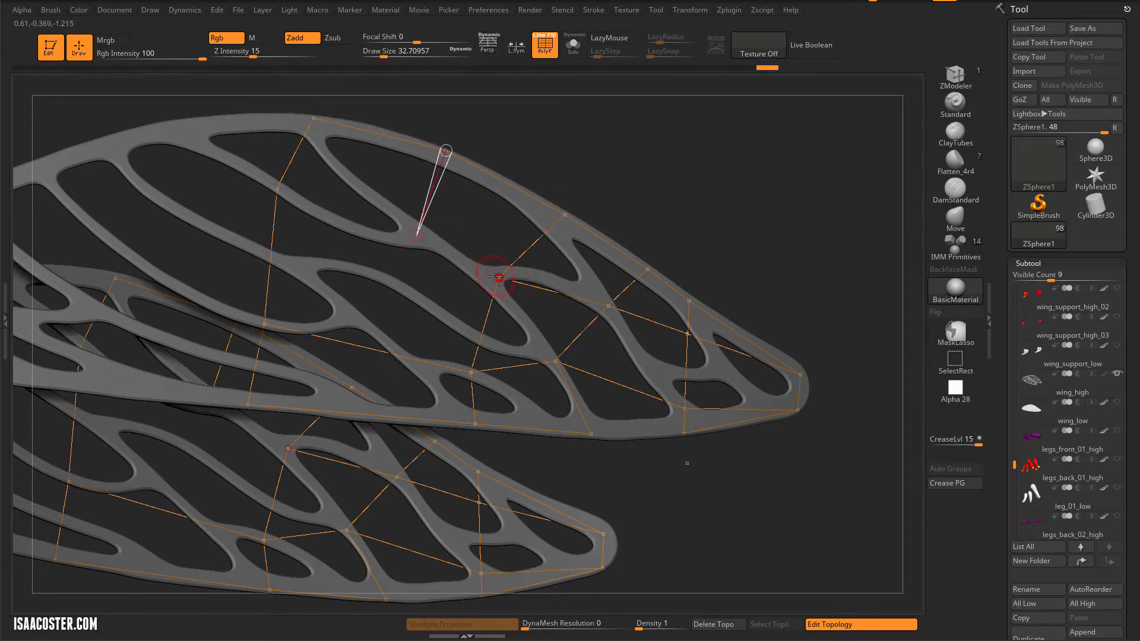
{"action": "left_click", "coordinate": [499, 277]}
{"action": "left_click", "coordinate": [277, 189]}
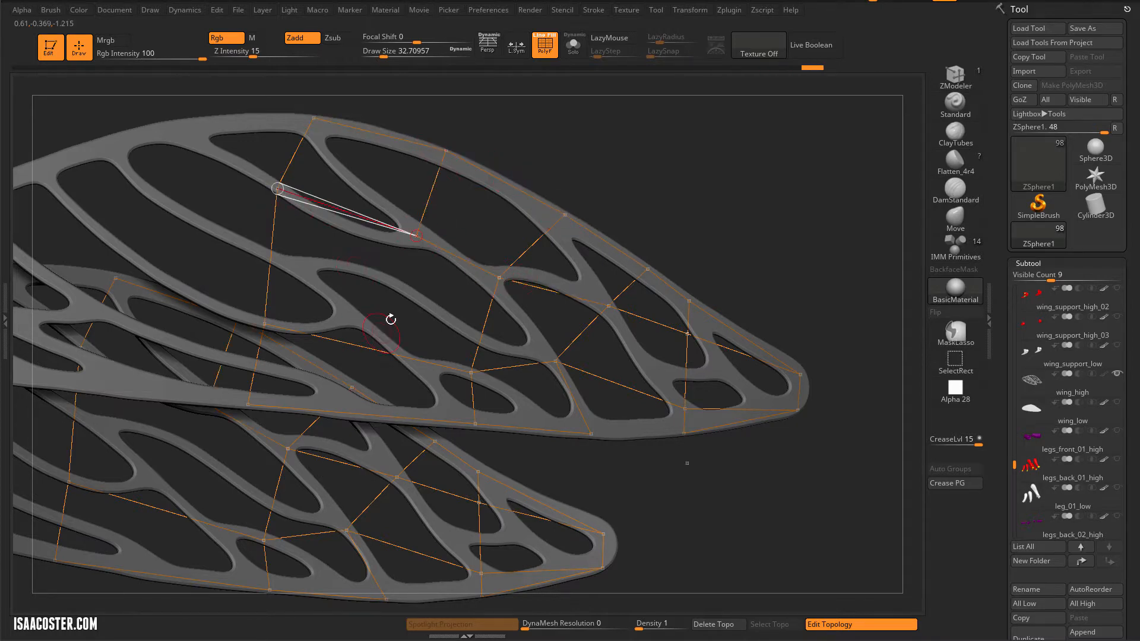
{"action": "left_click_drag", "start_coordinate": [390, 319], "coordinate": [410, 301]}
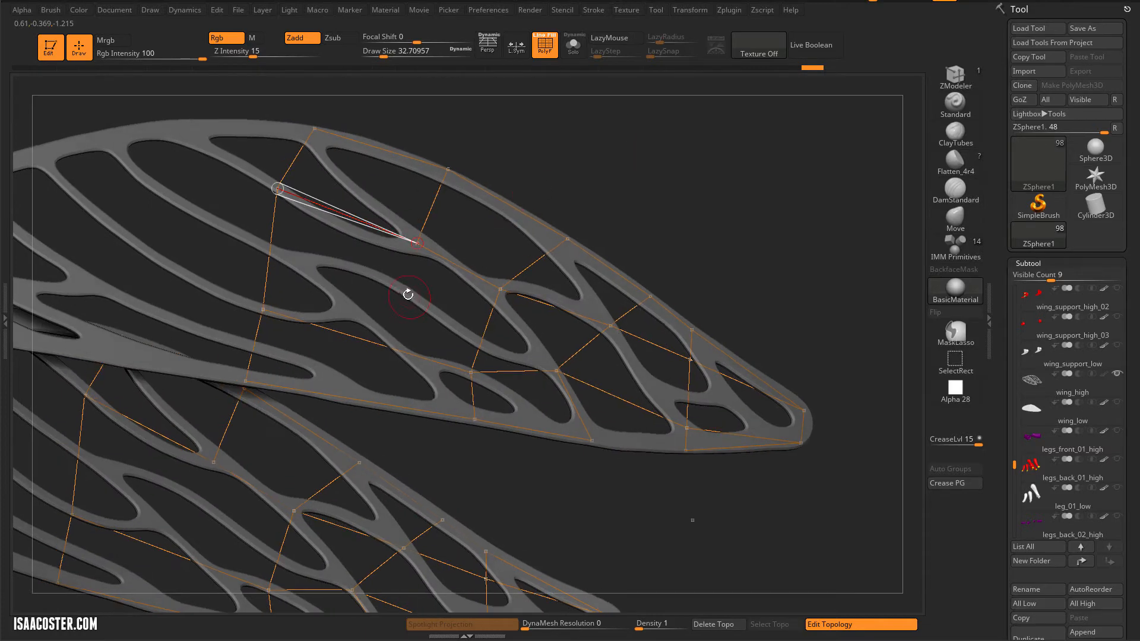
{"action": "left_click", "coordinate": [401, 285]}
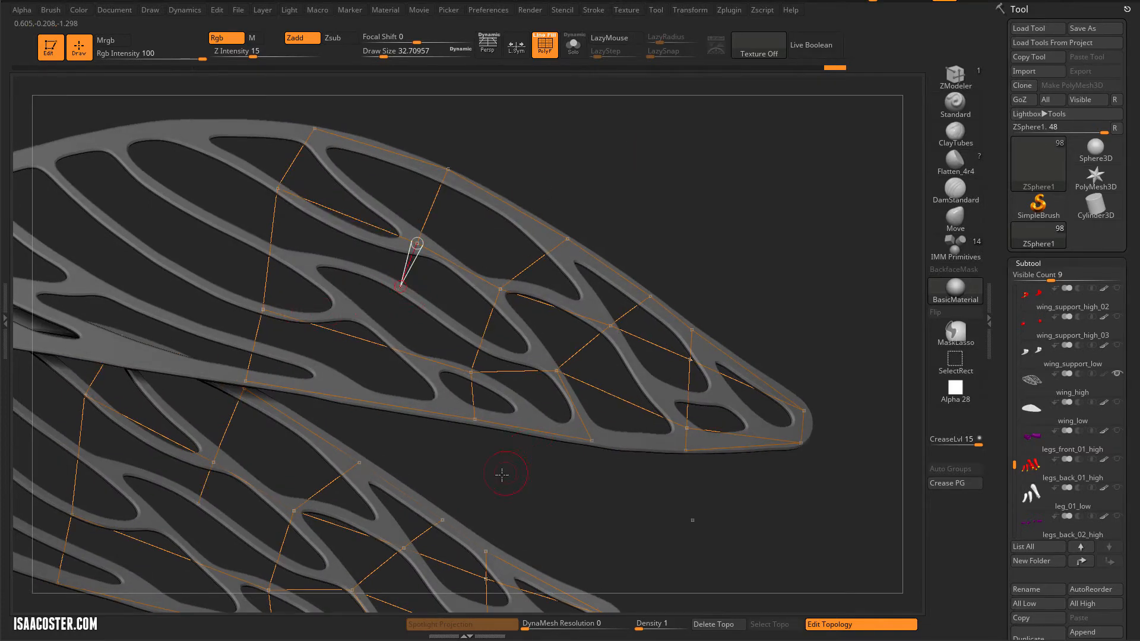
{"action": "left_click_drag", "start_coordinate": [502, 475], "coordinate": [470, 450]}
{"action": "key", "text": "ctrl+z"}
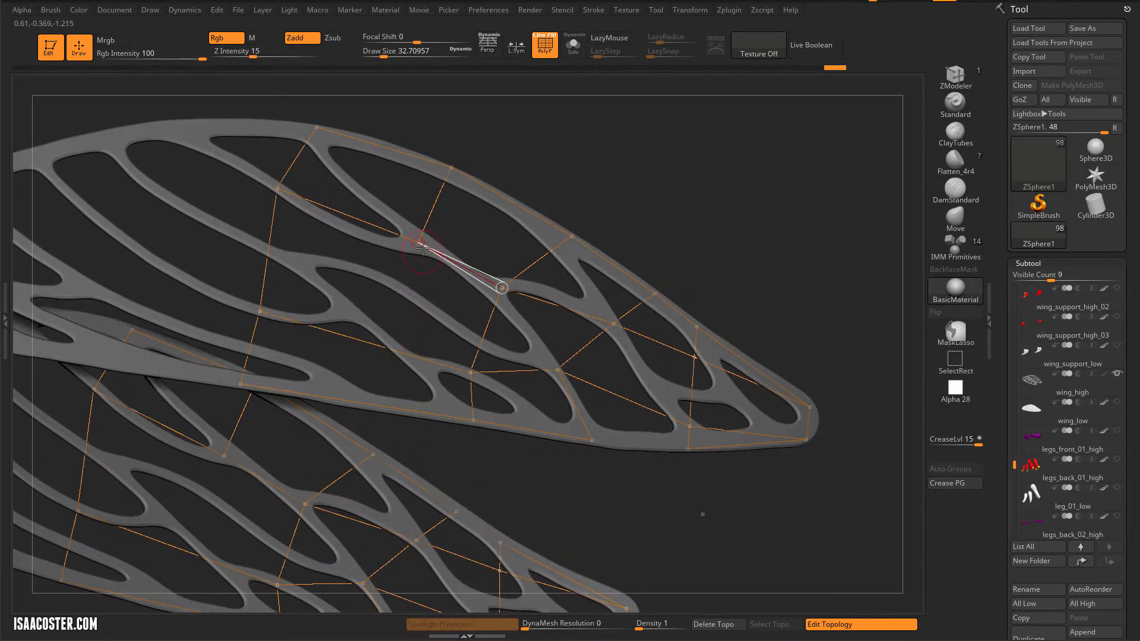
Step: Add a column of edges from the upper vein down to the lower rim, and move its middle point onto the vein junction
{"action": "left_click", "coordinate": [366, 342]}
{"action": "left_click", "coordinate": [356, 401]}
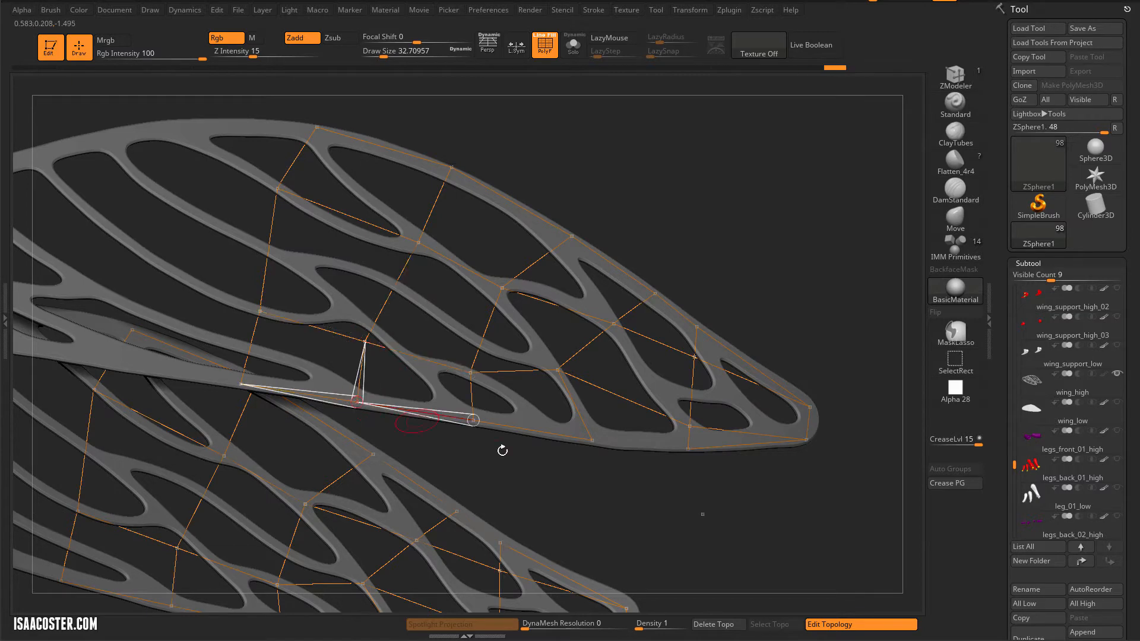
{"action": "left_click_drag", "start_coordinate": [563, 475], "coordinate": [628, 499]}
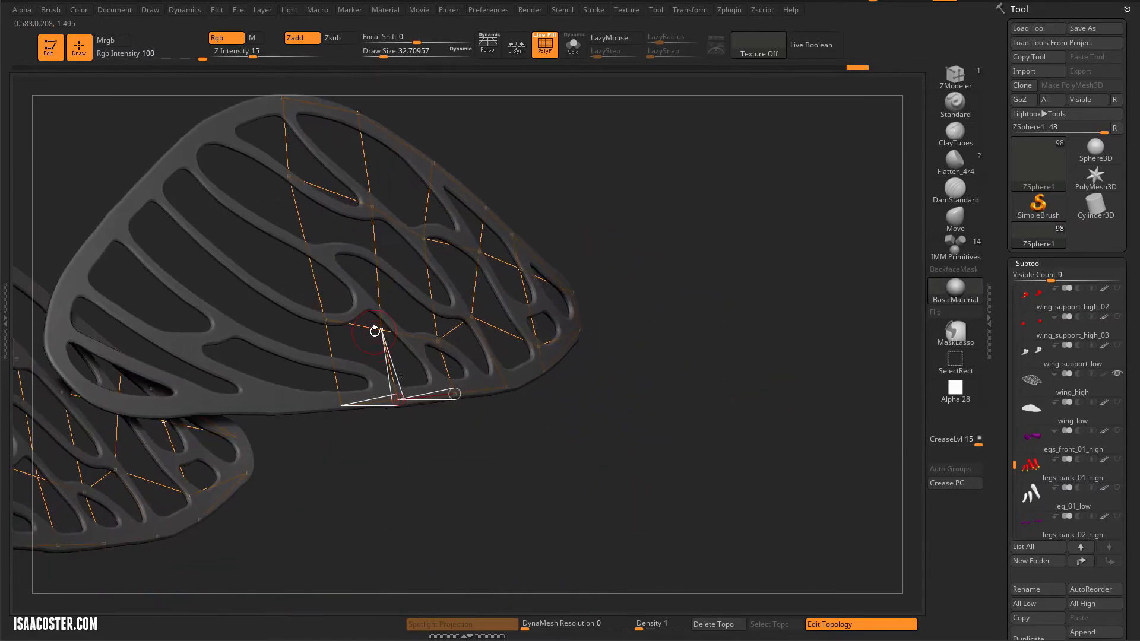
{"action": "left_click_drag", "start_coordinate": [470, 440], "coordinate": [458, 453]}
{"action": "key", "text": "w"}
{"action": "left_click_drag", "start_coordinate": [383, 329], "coordinate": [386, 314]}
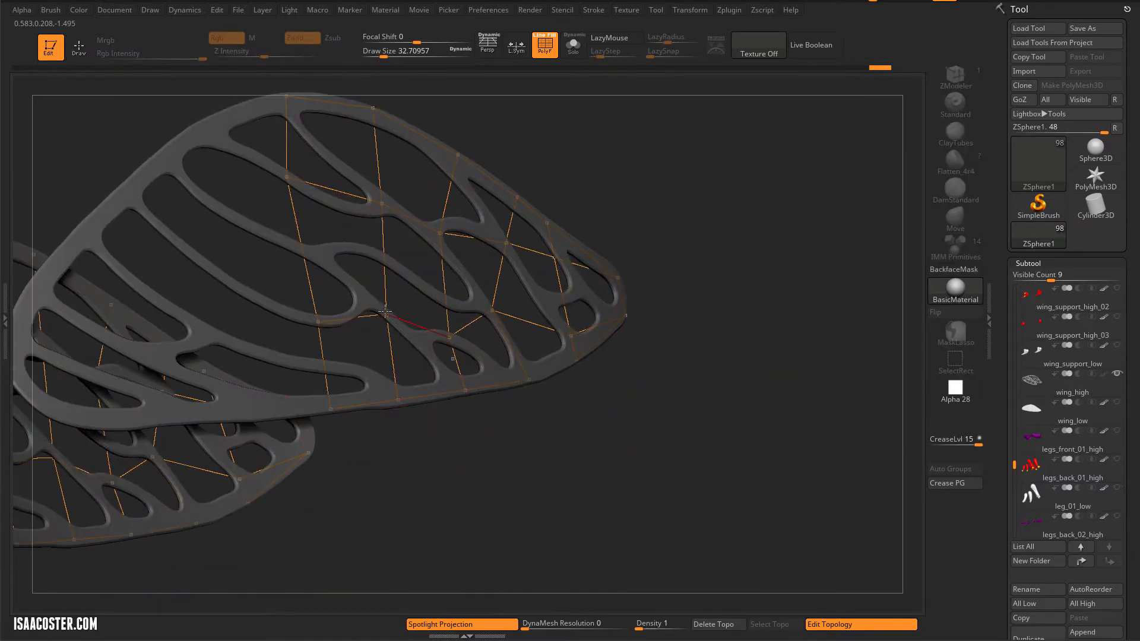
Step: Add a column of edges across the veins towards the wing's rounded end, joined to the existing topology along the lower and upper rims
{"action": "mouse_move", "coordinate": [439, 380]}
{"action": "left_mouse_down"}
{"action": "mouse_move", "coordinate": [483, 452]}
{"action": "mouse_move", "coordinate": [437, 405]}
{"action": "mouse_move", "coordinate": [521, 473]}
{"action": "mouse_move", "coordinate": [573, 484]}
{"action": "left_mouse_up"}
{"action": "key", "text": "q"}
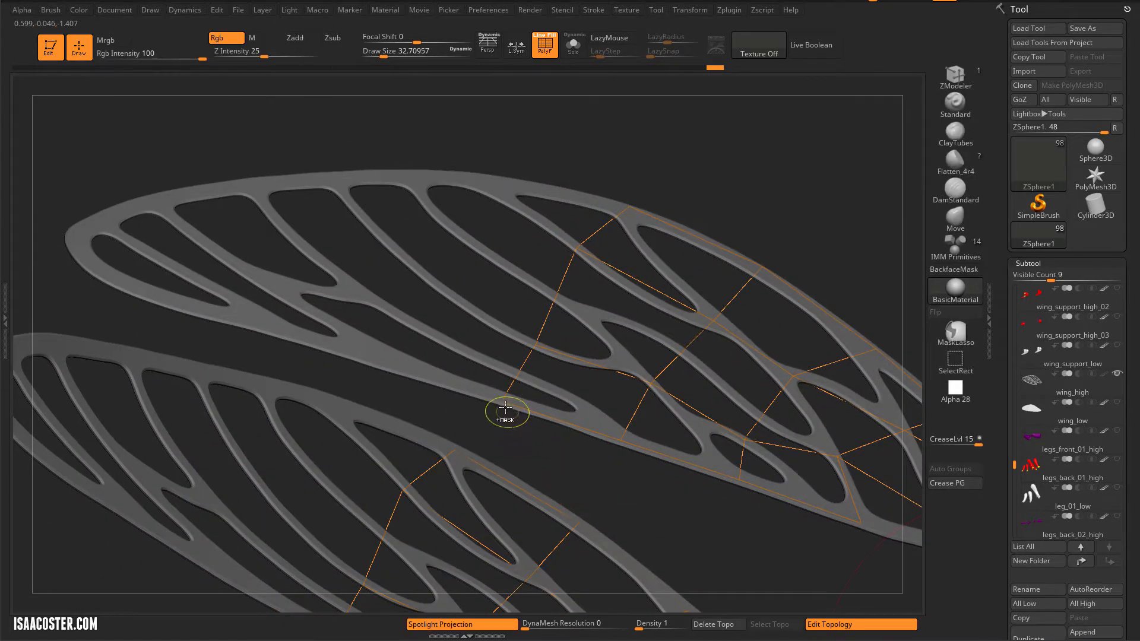
{"action": "left_click", "coordinate": [504, 402]}
{"action": "left_click", "coordinate": [343, 348]}
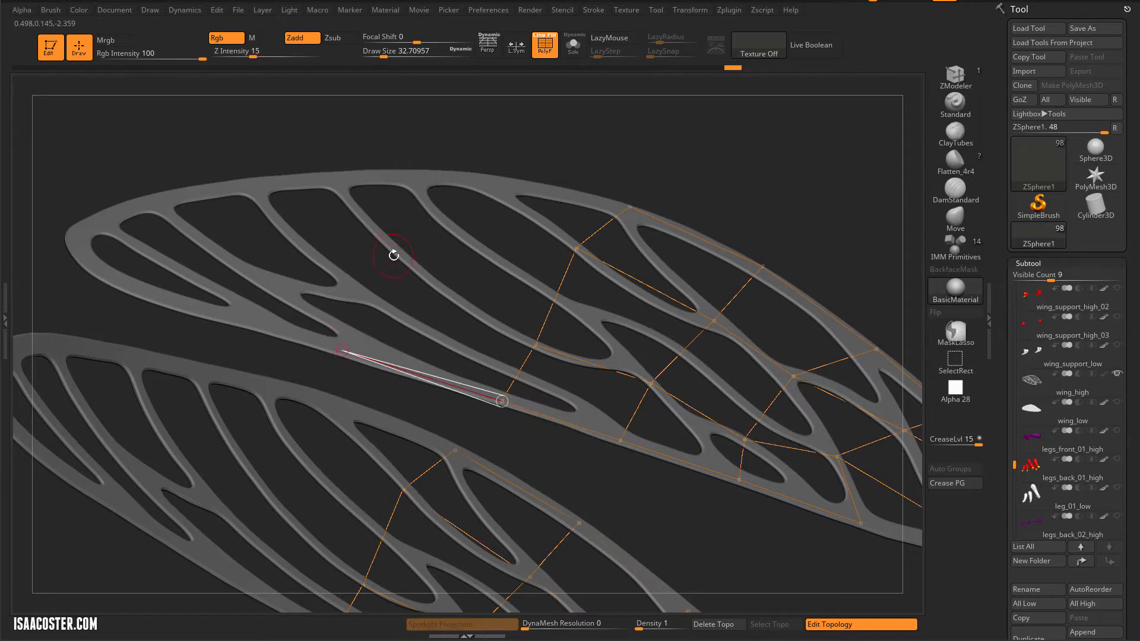
{"action": "left_click", "coordinate": [348, 291]}
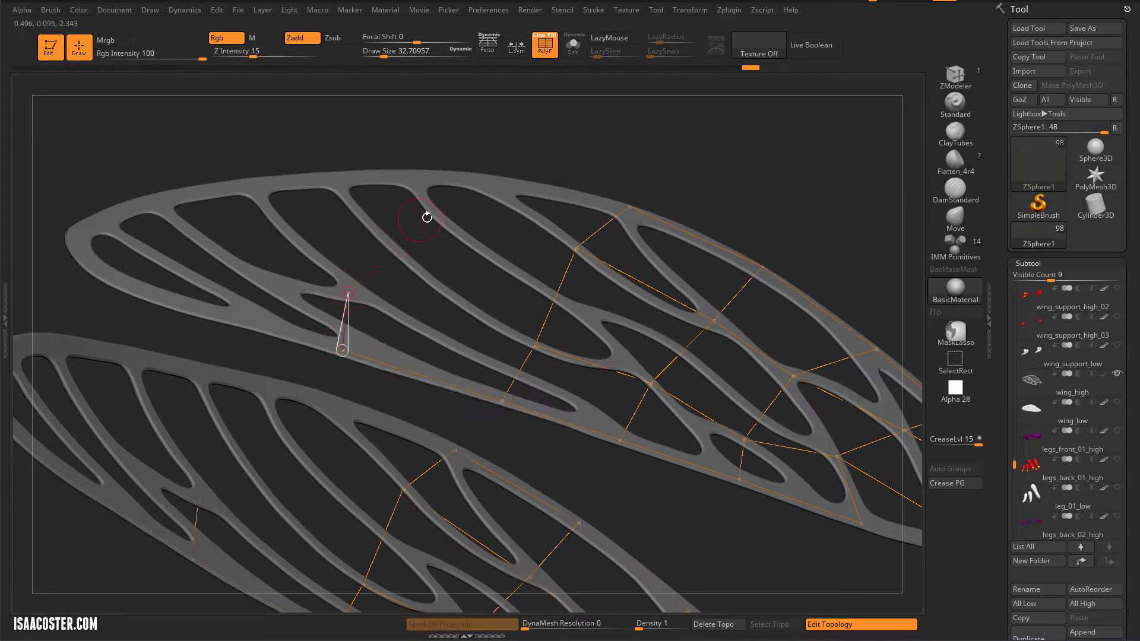
{"action": "left_click", "coordinate": [382, 236]}
{"action": "left_click", "coordinate": [421, 175]}
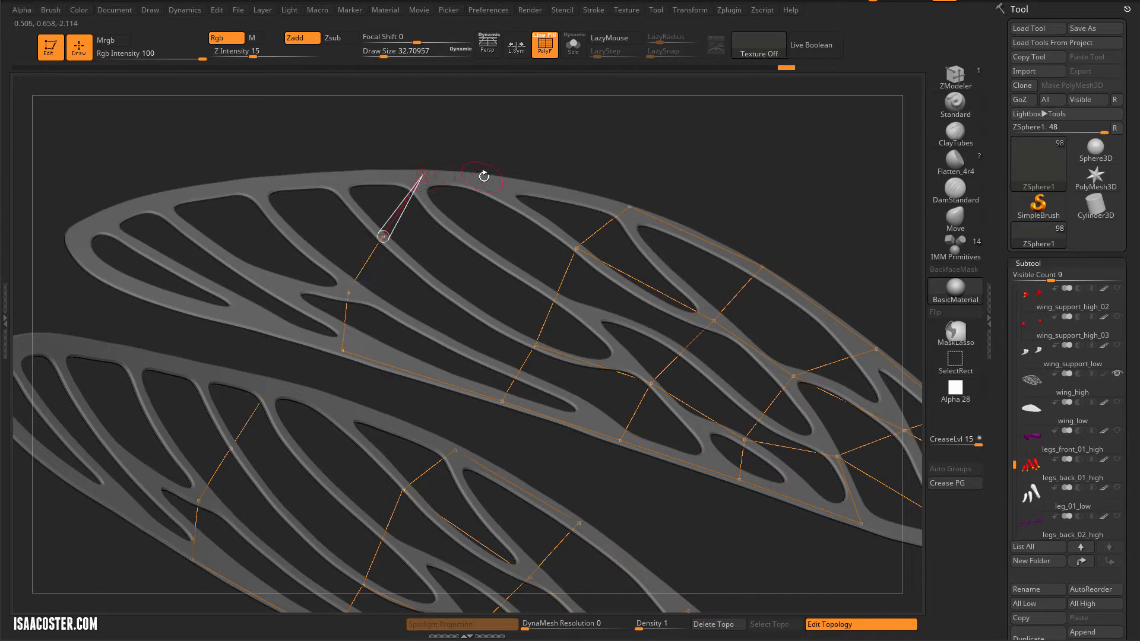
{"action": "left_click", "coordinate": [628, 205]}
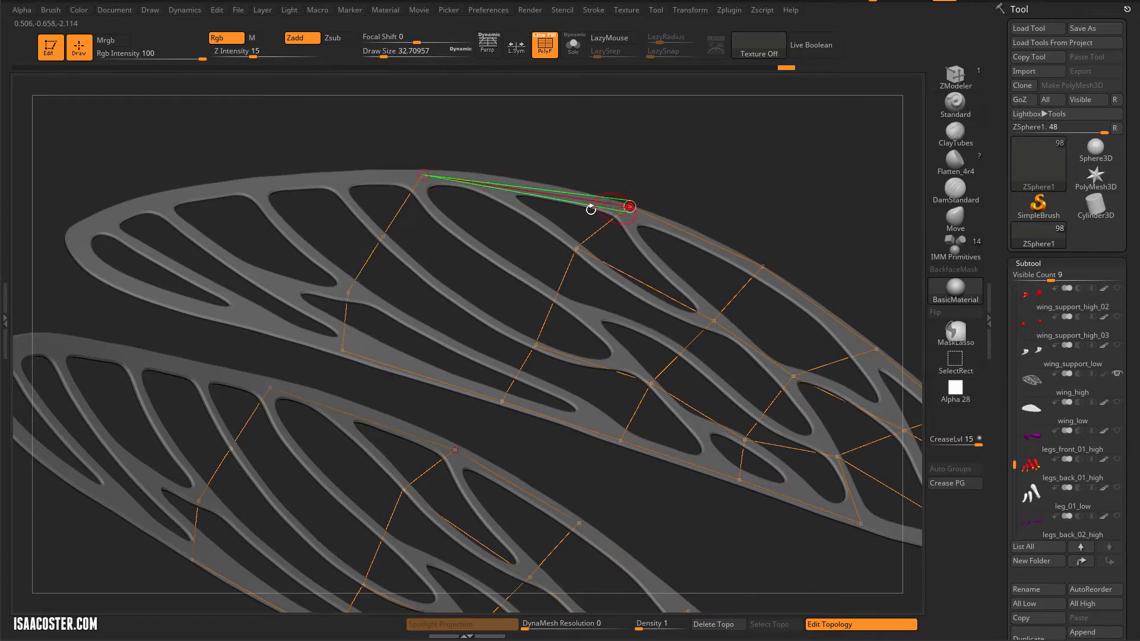
Step: Connect the new column's two inner vein points to the neighbouring vein points of the previous column
{"action": "left_click", "coordinate": [382, 237], "text": "alt"}
{"action": "left_click", "coordinate": [575, 246]}
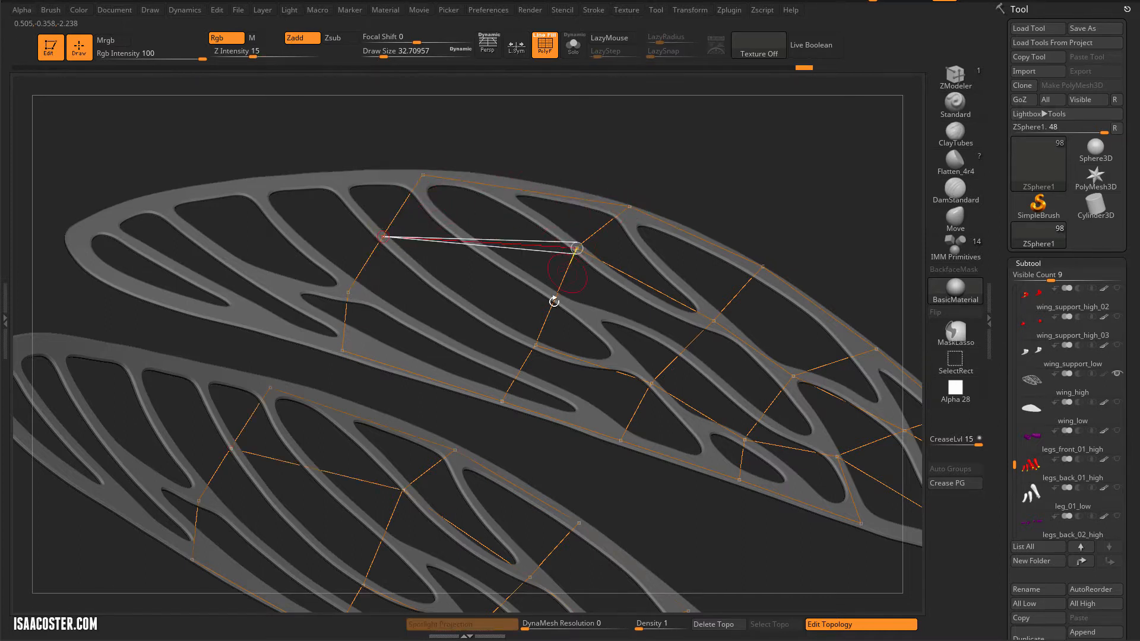
{"action": "left_click", "coordinate": [535, 344]}
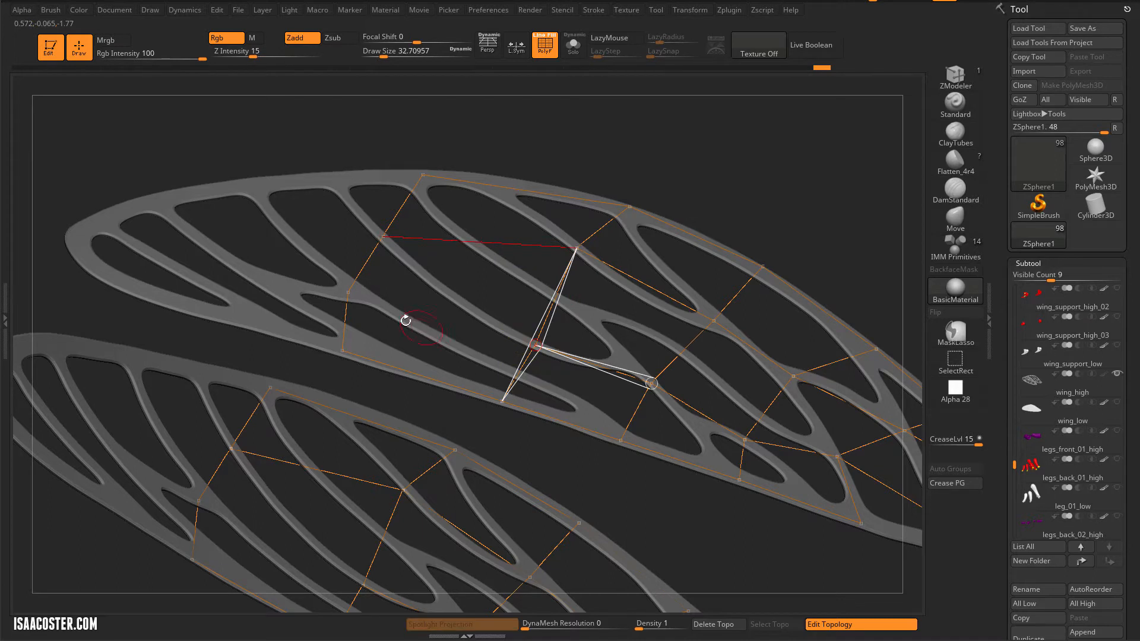
{"action": "left_click", "coordinate": [347, 291]}
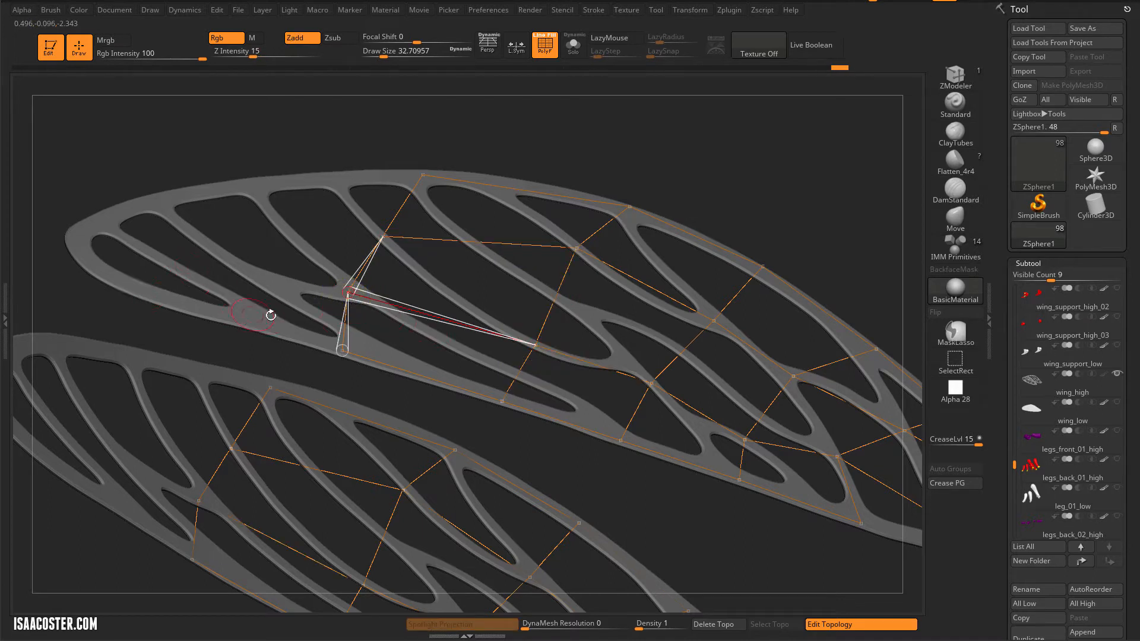
Step: Run rim edges from the column's lower point around the rounded wing end and back along the upper rim to its top point
{"action": "left_click", "coordinate": [343, 350]}
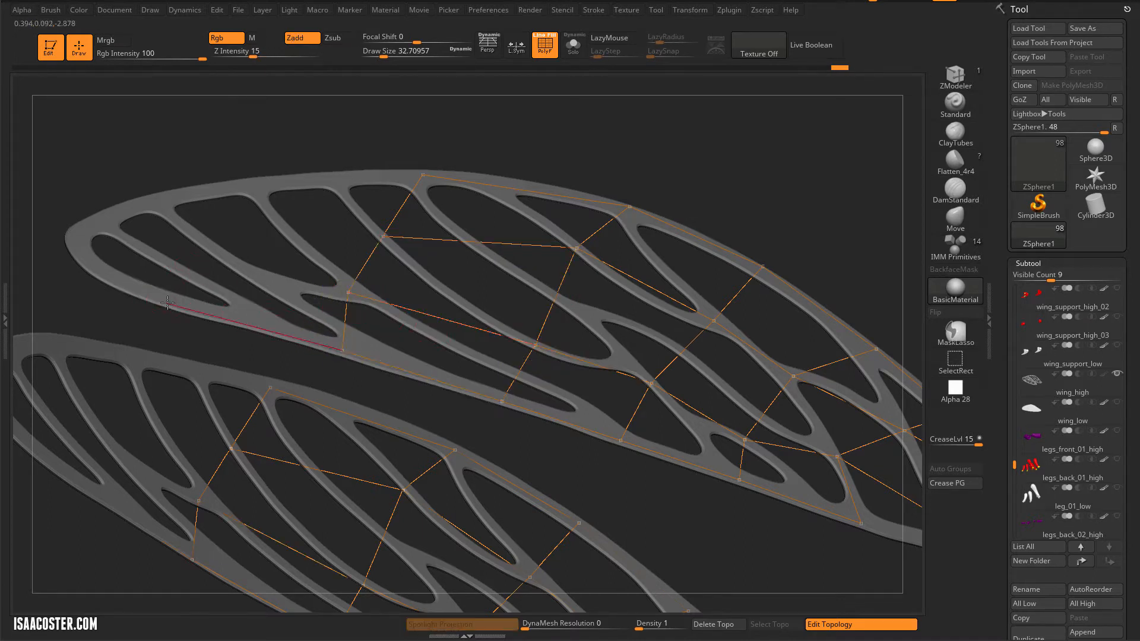
{"action": "left_click", "coordinate": [168, 303]}
{"action": "left_click_drag", "start_coordinate": [127, 183], "coordinate": [96, 269]}
{"action": "left_click", "coordinate": [79, 230]}
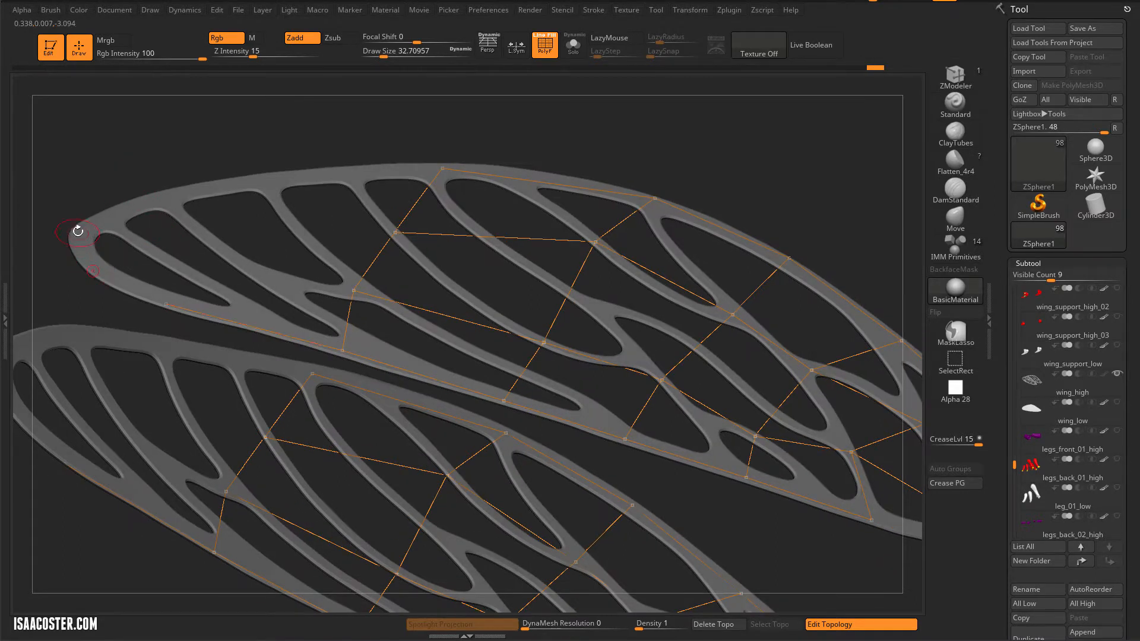
{"action": "left_click", "coordinate": [173, 192]}
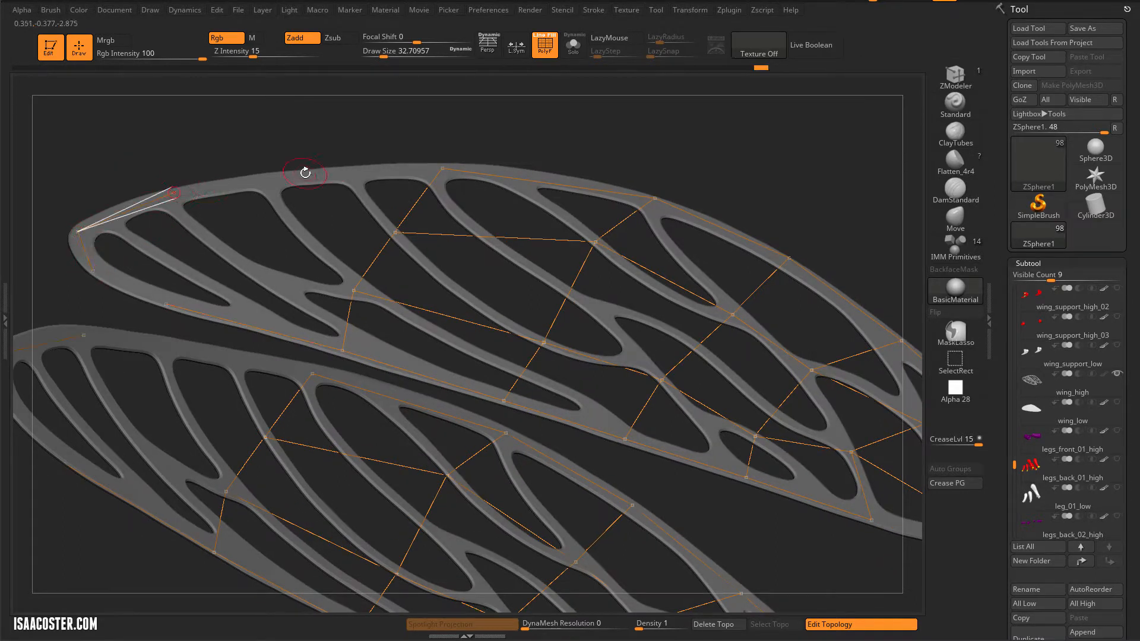
{"action": "left_click", "coordinate": [283, 172]}
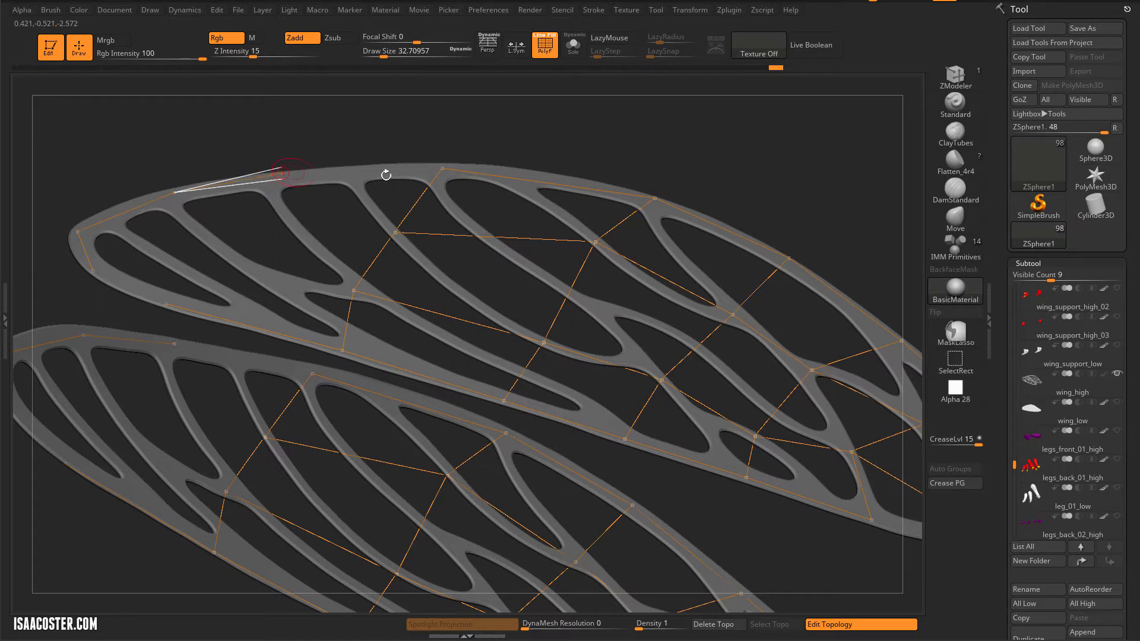
{"action": "left_click", "coordinate": [441, 168]}
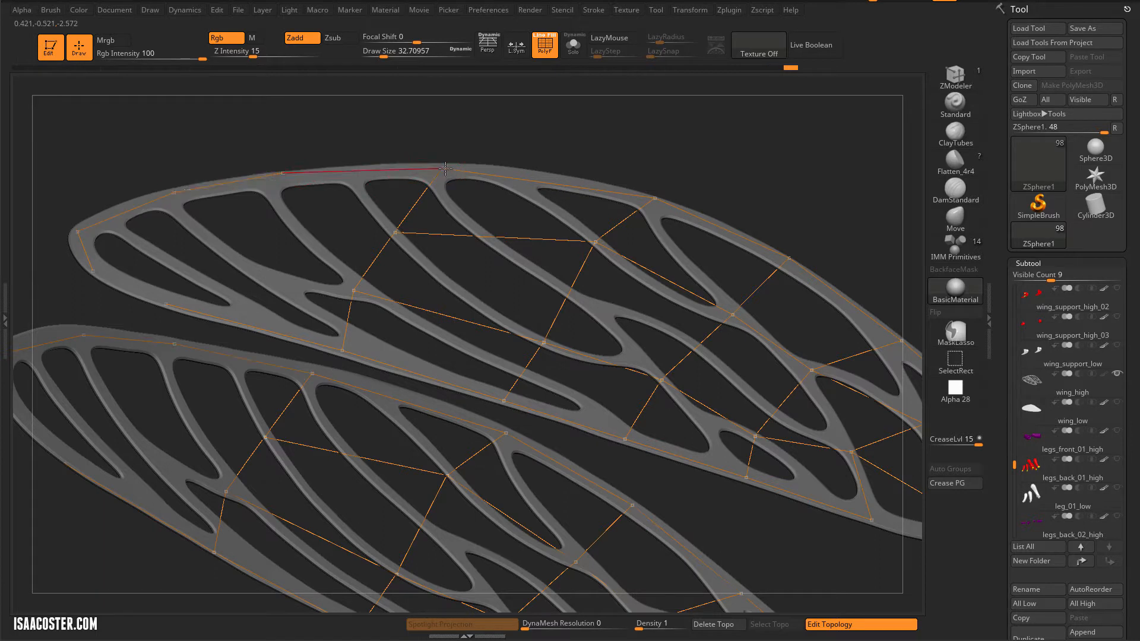
Step: Add two inner vein points near the rounded end and connect them to each other, the previous column and the rim
{"action": "left_click", "coordinate": [297, 229]}
{"action": "left_click", "coordinate": [393, 231]}
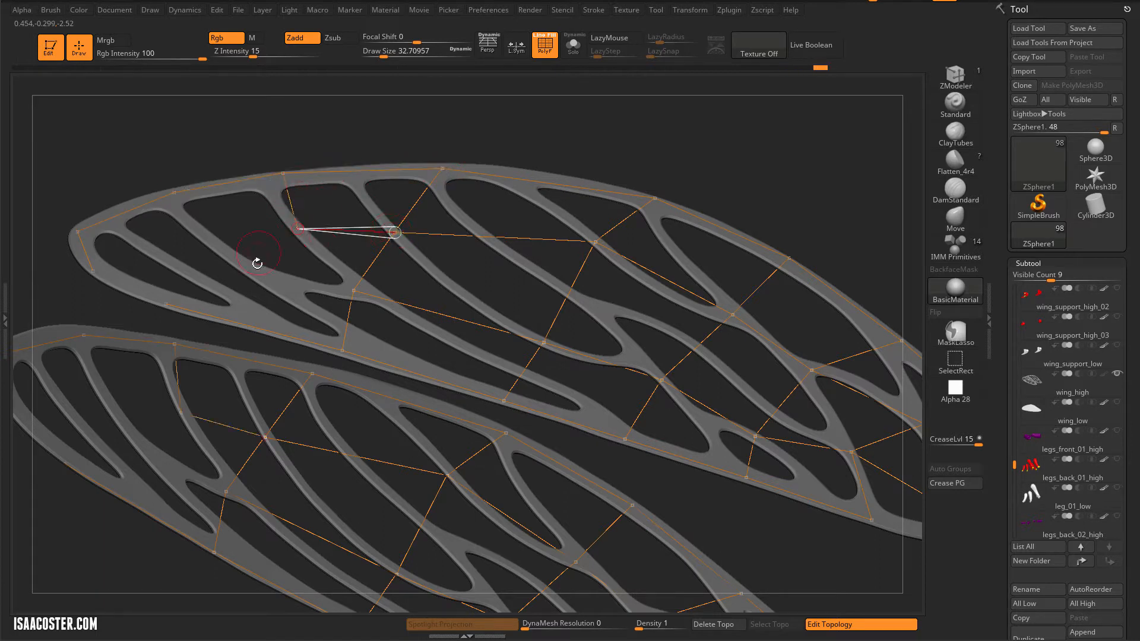
{"action": "left_click", "coordinate": [255, 272]}
{"action": "left_click", "coordinate": [353, 290]}
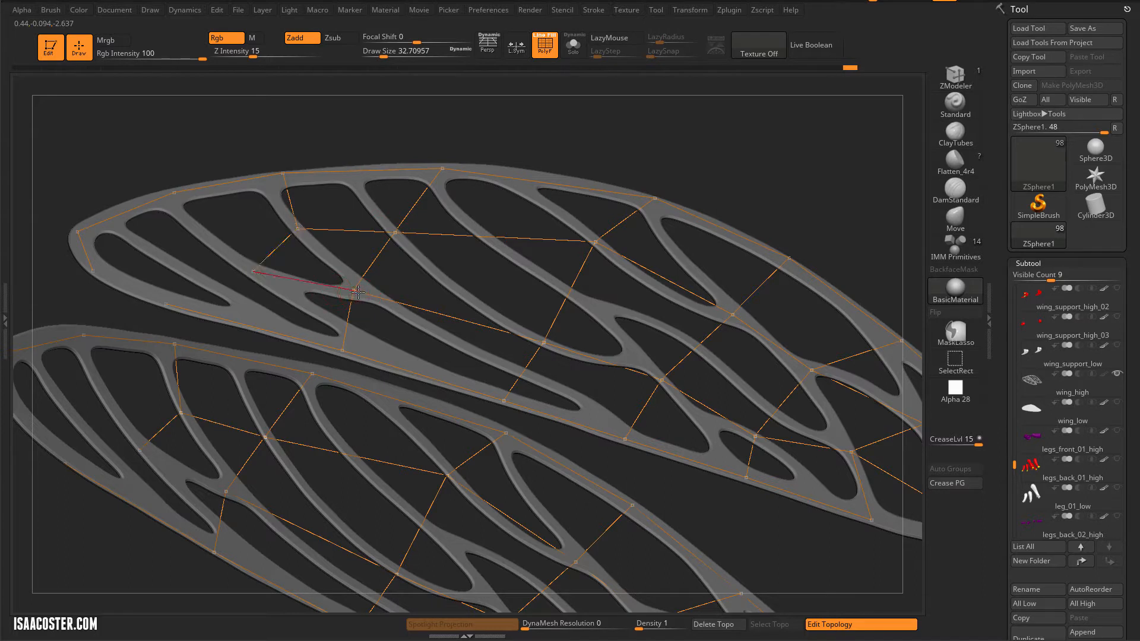
{"action": "left_click", "coordinate": [168, 303]}
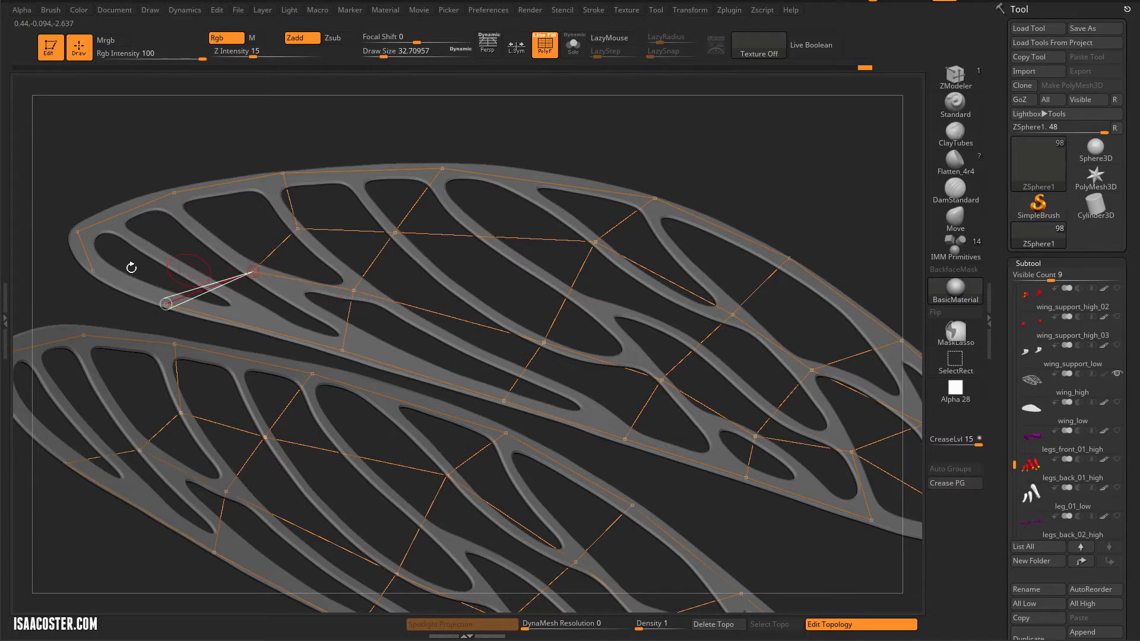
Step: Close the remaining faces at the rounded end by linking its rim points to each other and to the inner vein points
{"action": "left_click", "coordinate": [77, 233]}
{"action": "left_click", "coordinate": [92, 271], "text": "ctrl"}
{"action": "left_click", "coordinate": [165, 303]}
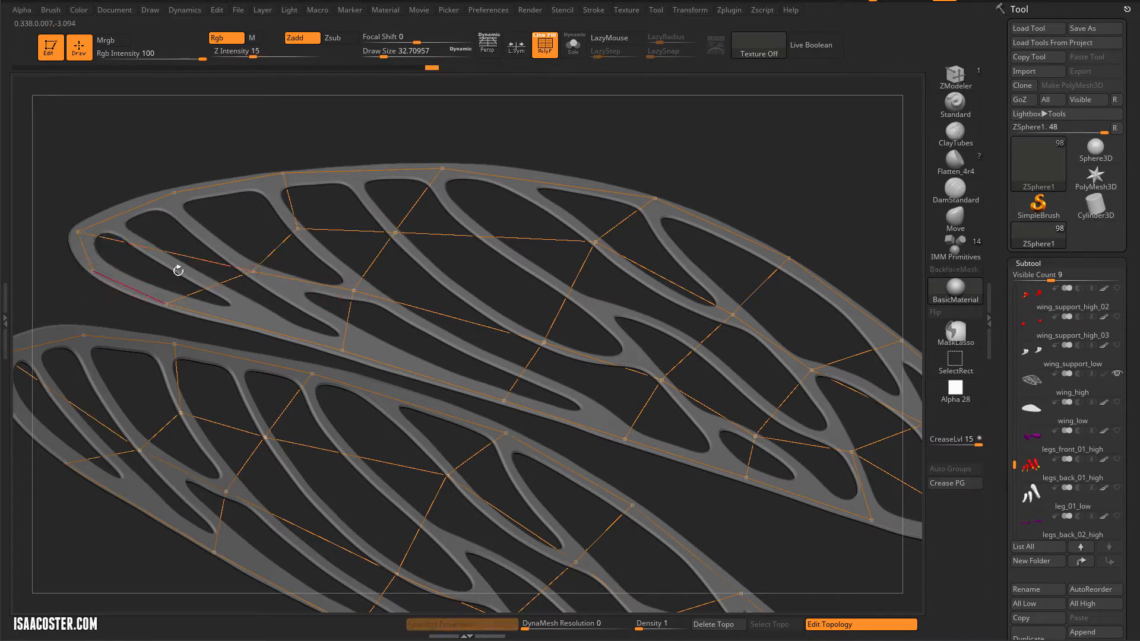
{"action": "right_click_drag", "start_coordinate": [173, 137], "coordinate": [172, 129], "text": "ctrl"}
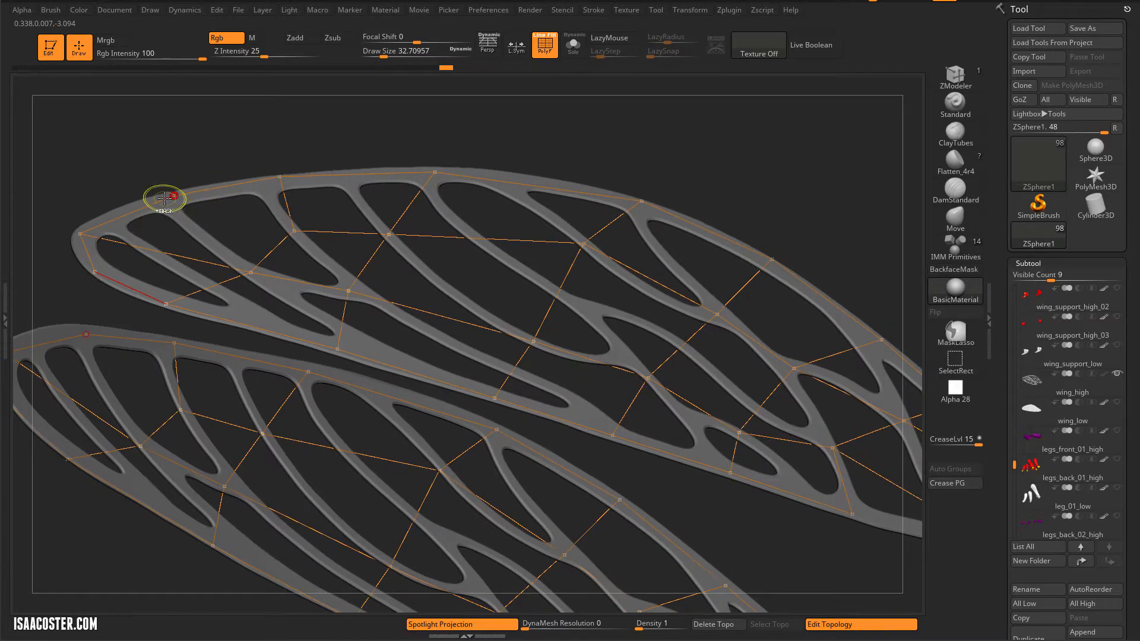
{"action": "left_click", "coordinate": [173, 196]}
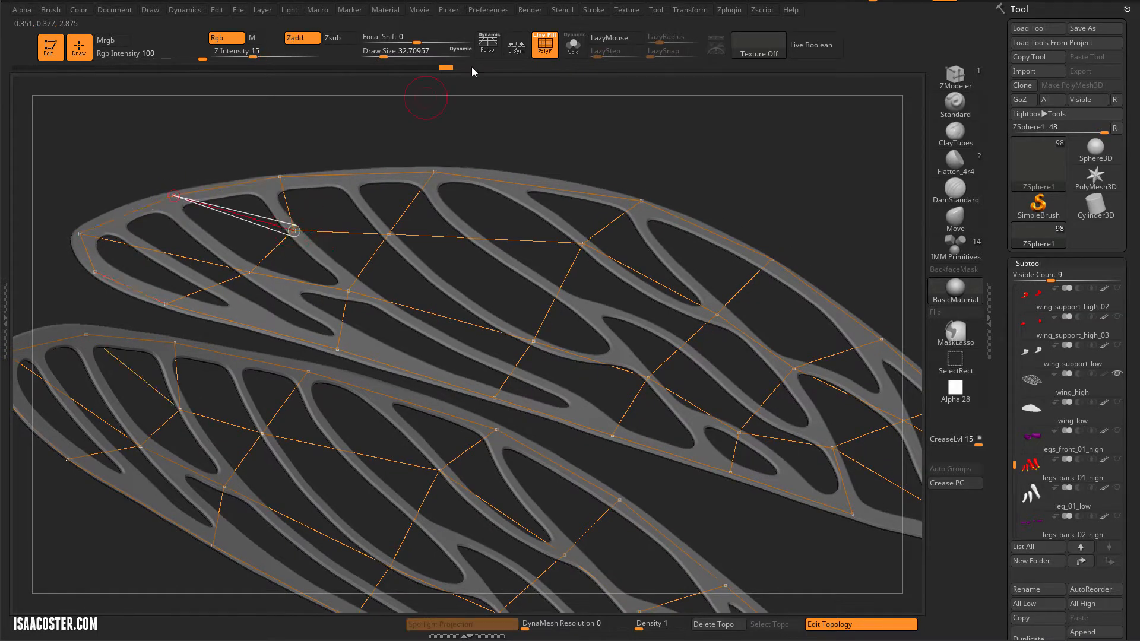
Step: Turn on local symmetry and preview the drawn topology as a skinned mesh, checking its coverage over both wings
{"action": "key", "text": "a"}
{"action": "left_click_drag", "start_coordinate": [570, 119], "coordinate": [560, 99]}
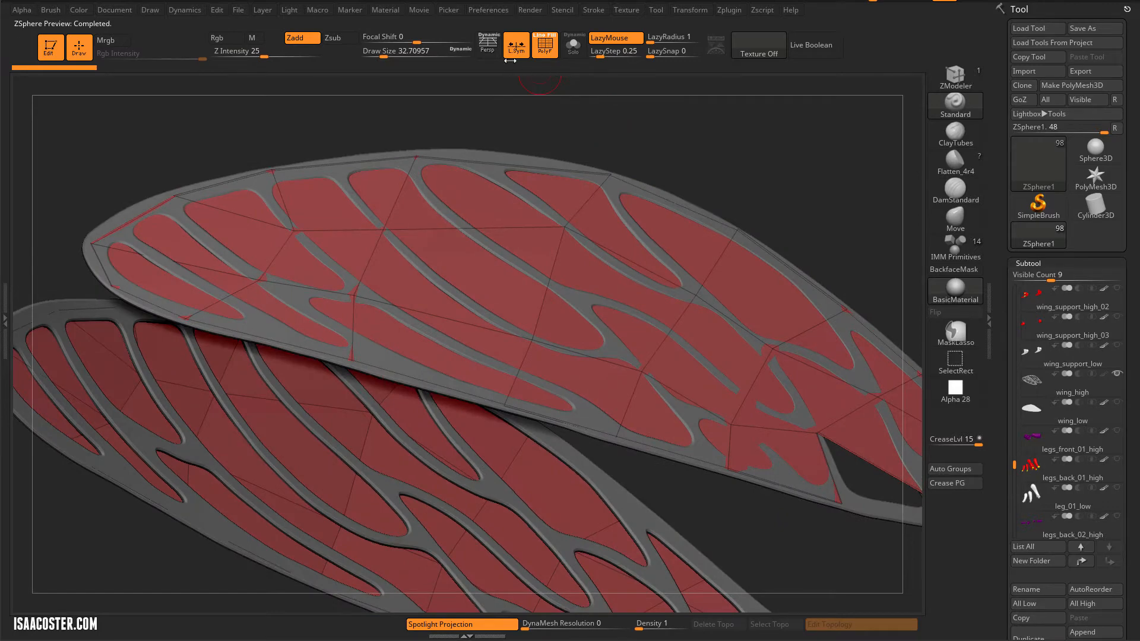
{"action": "left_click", "coordinate": [497, 48]}
{"action": "left_click", "coordinate": [573, 45]}
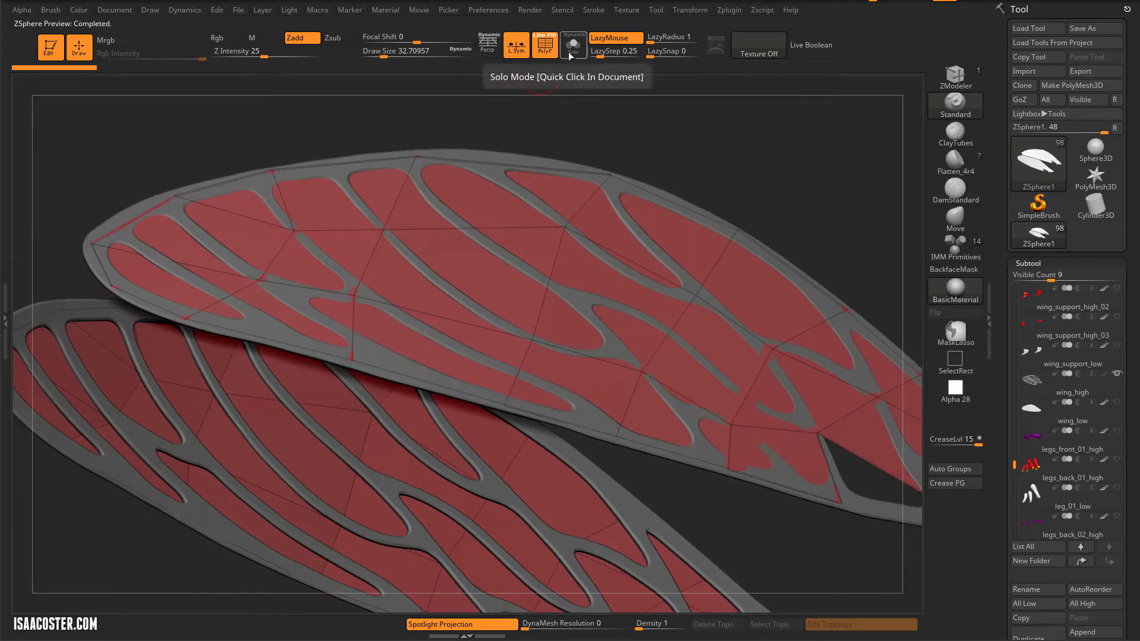
{"action": "left_click_drag", "start_coordinate": [776, 205], "coordinate": [681, 267], "text": "alt"}
{"action": "key", "text": "a"}
{"action": "left_click", "coordinate": [530, 402]}
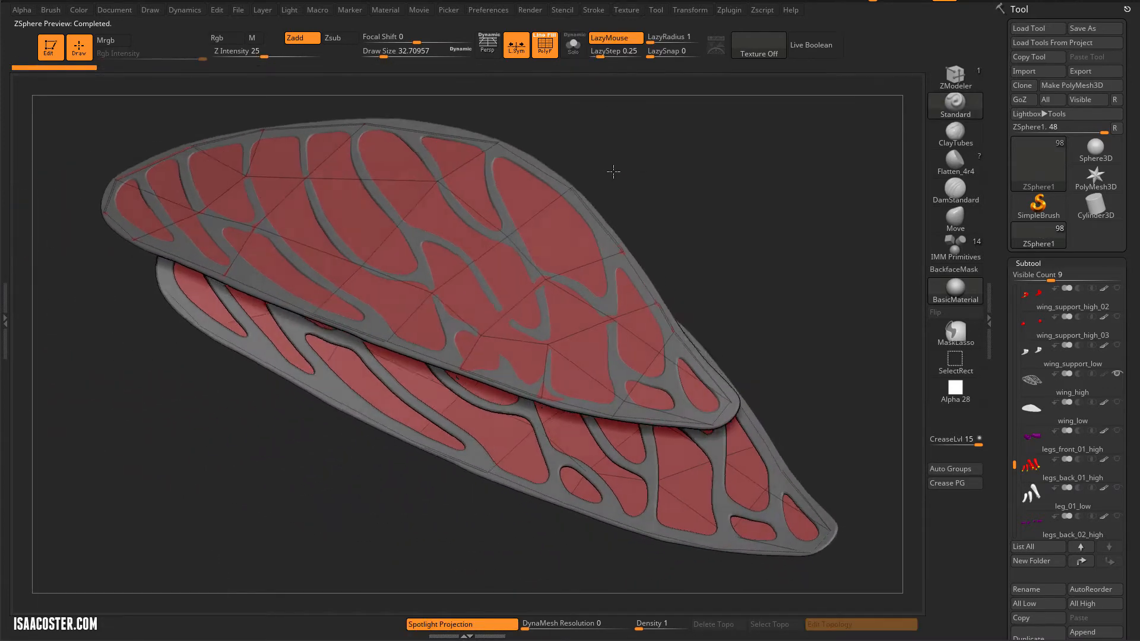
{"action": "left_click_drag", "start_coordinate": [628, 163], "coordinate": [846, 288]}
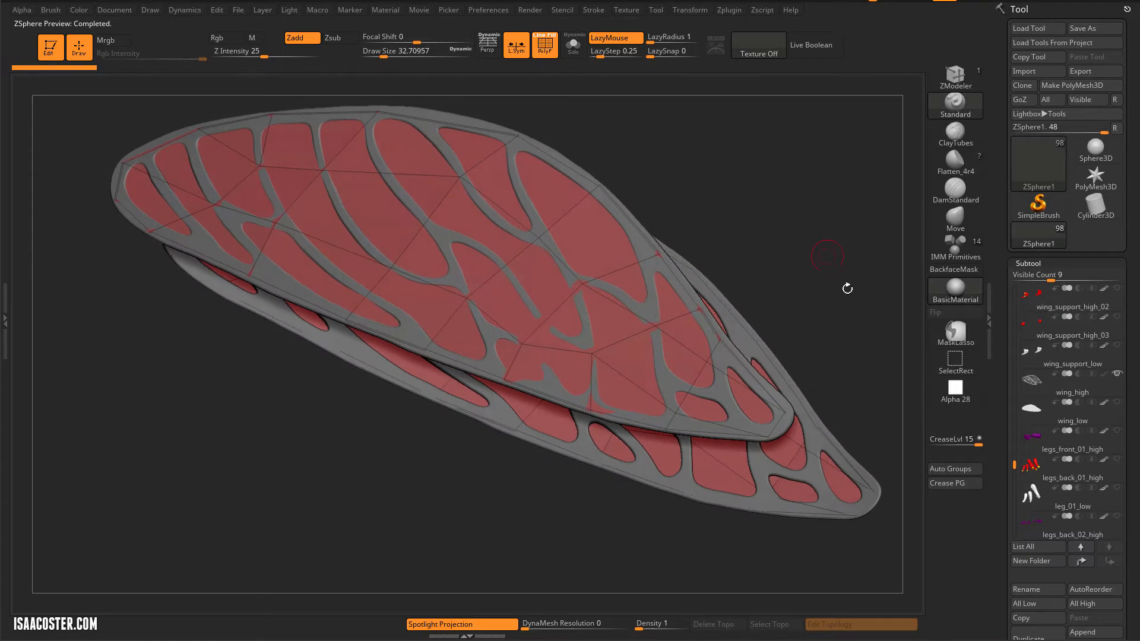
Step: Convert the topology preview to a PolyMesh3D, return to the ZSphere tool and append the PM3D_ZSphere1 mesh as a subtool
{"action": "left_click", "coordinate": [1059, 86]}
{"action": "left_click", "coordinate": [1038, 240]}
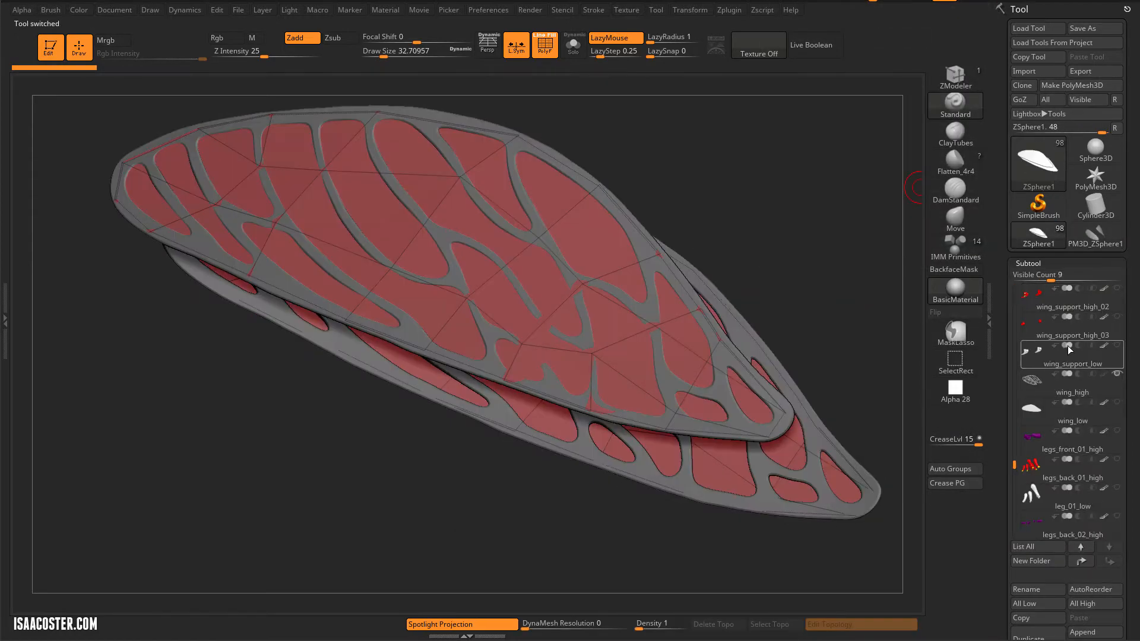
{"action": "left_click", "coordinate": [1089, 635]}
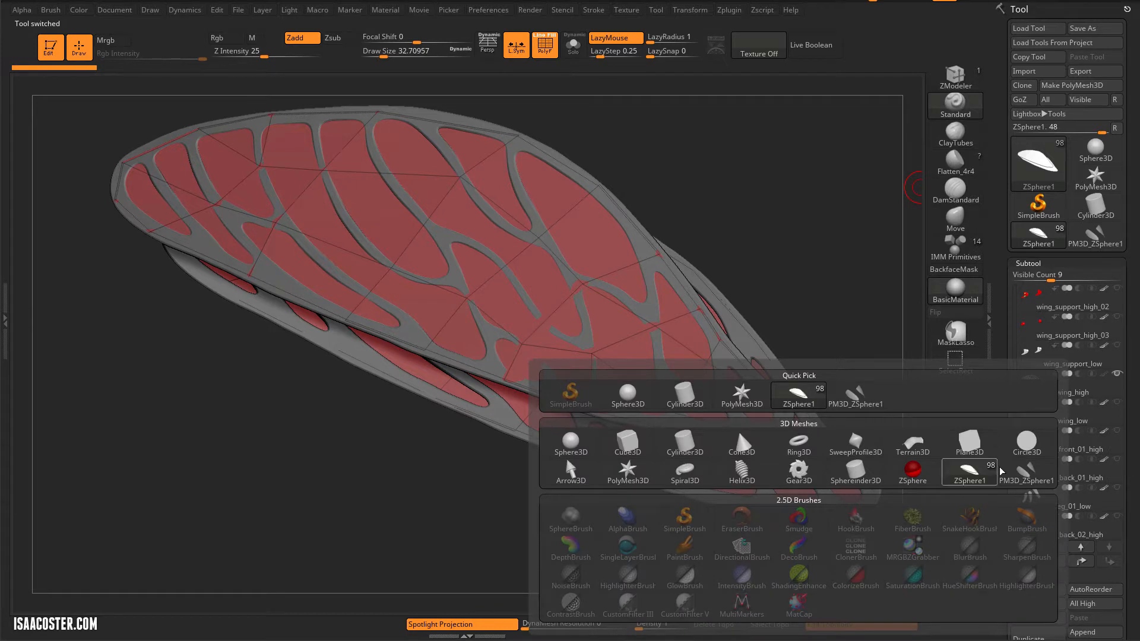
{"action": "left_click", "coordinate": [1023, 475]}
Step: Delete the drawn topology from the ZSphere and make the appended low-poly wing mesh the active subtool
{"action": "key", "text": "a"}
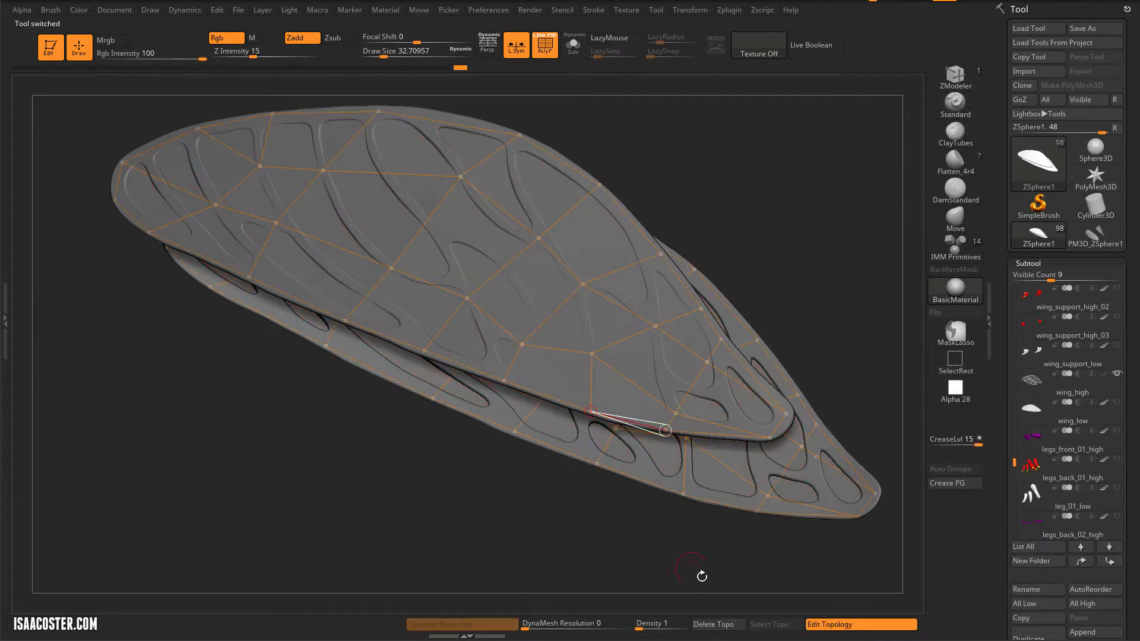
{"action": "left_click", "coordinate": [706, 626]}
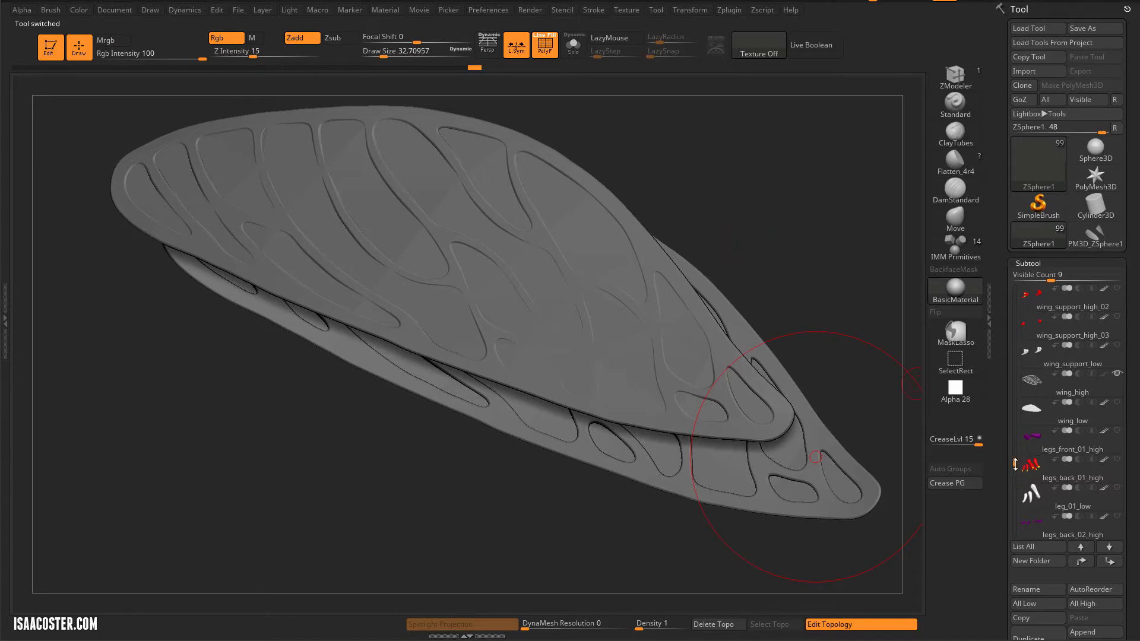
{"action": "scroll", "coordinate": [1018, 460], "scroll_direction": "down", "scroll_amount": 5}
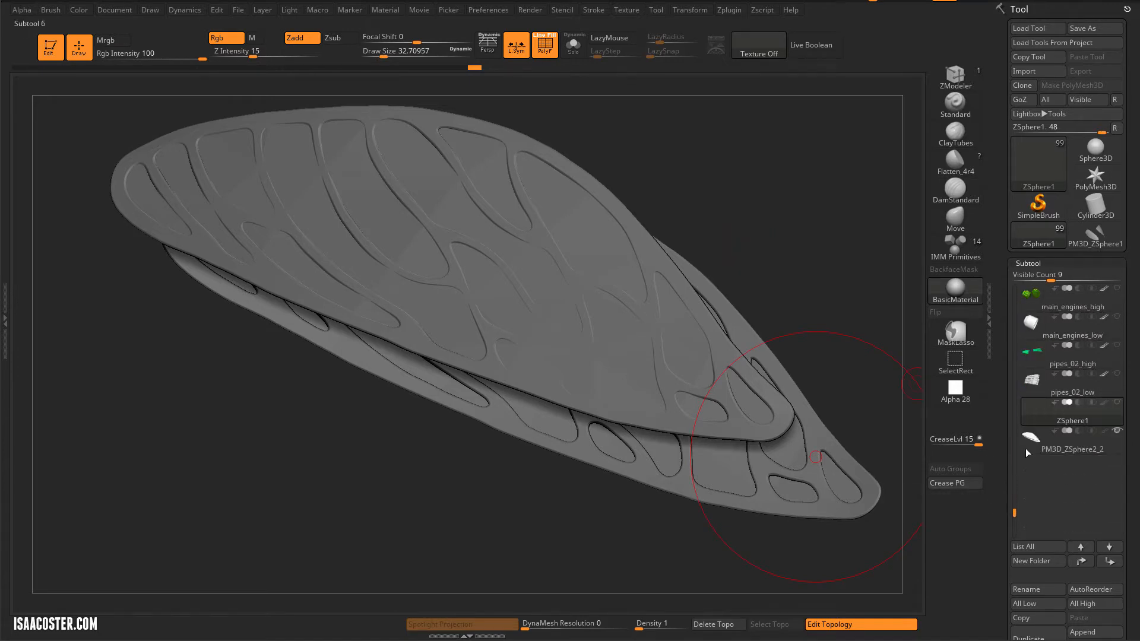
{"action": "left_click", "coordinate": [1027, 453]}
Step: Pull the low-poly mesh's upper rim vertices outward past the high-poly wing edge with the Move brush, near the small-hole end
{"action": "left_click_drag", "start_coordinate": [792, 178], "coordinate": [836, 262]}
{"action": "left_click_drag", "start_coordinate": [770, 273], "coordinate": [717, 291]}
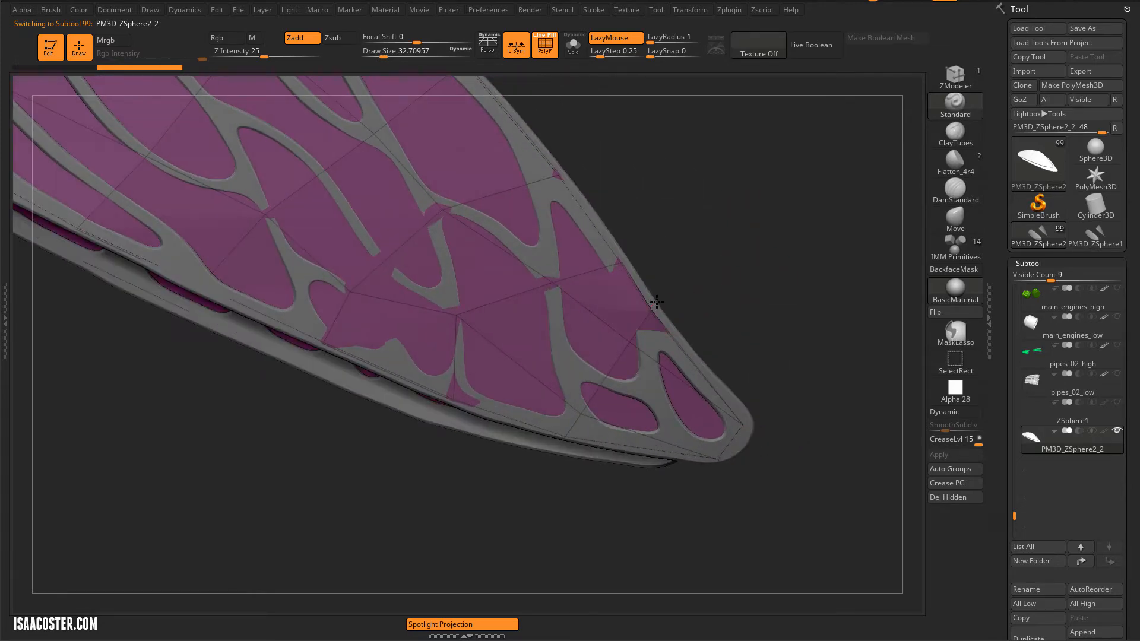
{"action": "left_click", "coordinate": [955, 218]}
{"action": "mouse_move", "coordinate": [855, 225]}
{"action": "left_mouse_down"}
{"action": "mouse_move", "coordinate": [797, 241]}
{"action": "mouse_move", "coordinate": [804, 231]}
{"action": "mouse_move", "coordinate": [666, 300]}
{"action": "mouse_move", "coordinate": [680, 290]}
{"action": "left_mouse_up"}
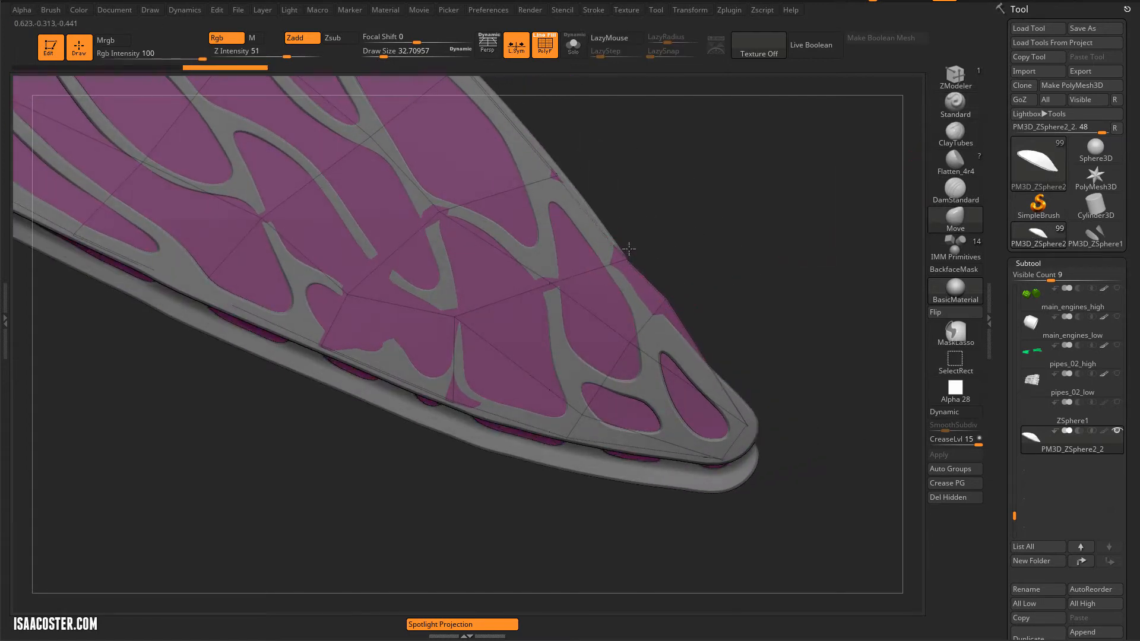
{"action": "left_click_drag", "start_coordinate": [628, 249], "coordinate": [653, 236]}
{"action": "left_click_drag", "start_coordinate": [548, 170], "coordinate": [578, 167]}
{"action": "mouse_move", "coordinate": [694, 180]}
{"action": "left_mouse_down"}
{"action": "mouse_move", "coordinate": [613, 180]}
{"action": "mouse_move", "coordinate": [603, 260]}
{"action": "mouse_move", "coordinate": [613, 267]}
{"action": "mouse_move", "coordinate": [599, 278]}
{"action": "mouse_move", "coordinate": [568, 247]}
{"action": "left_mouse_up"}
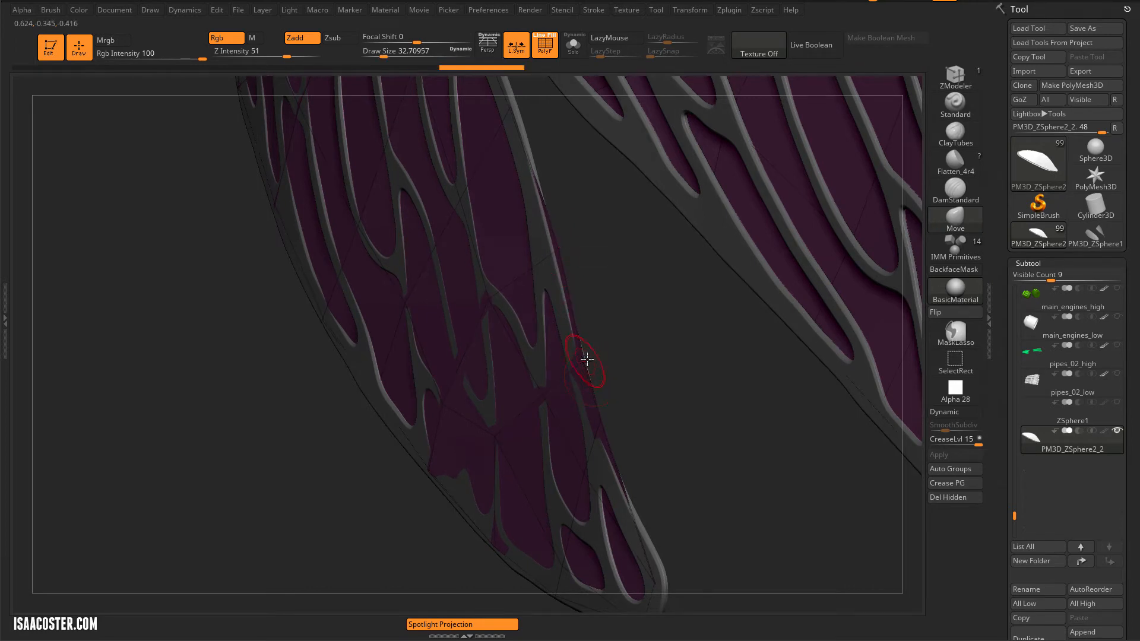
{"action": "mouse_move", "coordinate": [587, 359]}
{"action": "left_mouse_down"}
{"action": "mouse_move", "coordinate": [595, 366]}
{"action": "mouse_move", "coordinate": [584, 359]}
{"action": "left_mouse_up"}
Step: Pull the corner vertices at the wing's small-hole tip outward so the low-poly mesh covers the high-poly outline
{"action": "mouse_move", "coordinate": [641, 374]}
{"action": "left_mouse_down"}
{"action": "mouse_move", "coordinate": [671, 391]}
{"action": "mouse_move", "coordinate": [687, 380]}
{"action": "mouse_move", "coordinate": [651, 321]}
{"action": "mouse_move", "coordinate": [670, 458]}
{"action": "mouse_move", "coordinate": [707, 464]}
{"action": "left_mouse_up"}
{"action": "left_click_drag", "start_coordinate": [750, 437], "coordinate": [671, 351], "text": "alt"}
{"action": "left_click_drag", "start_coordinate": [543, 447], "coordinate": [570, 465]}
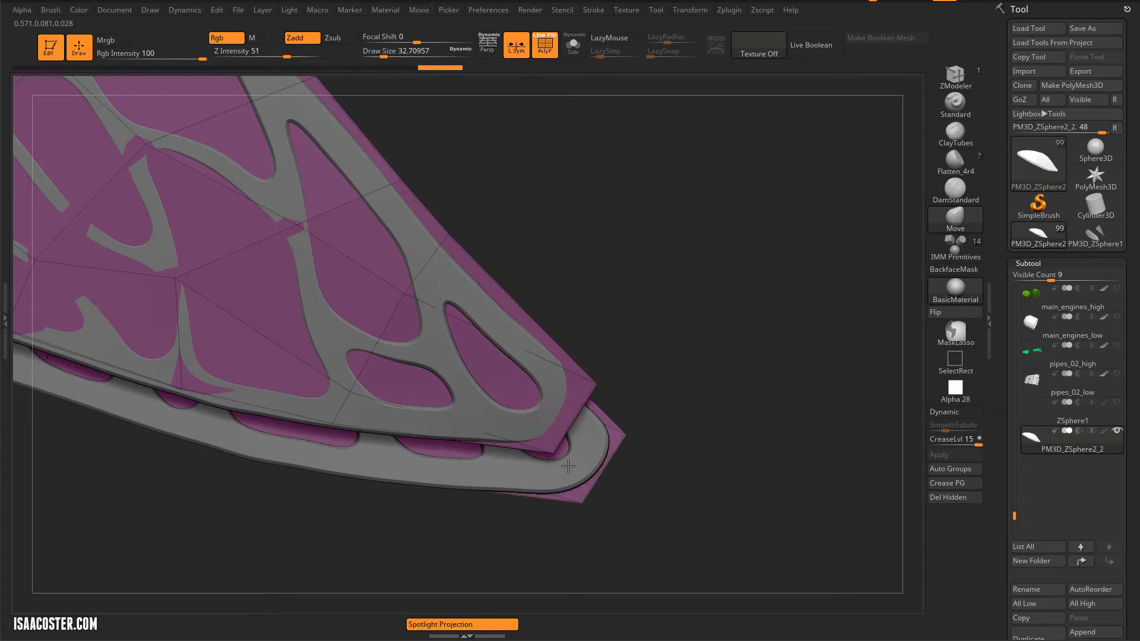
{"action": "mouse_move", "coordinate": [691, 350]}
{"action": "left_mouse_down"}
{"action": "mouse_move", "coordinate": [702, 385]}
{"action": "mouse_move", "coordinate": [706, 301]}
{"action": "left_mouse_up"}
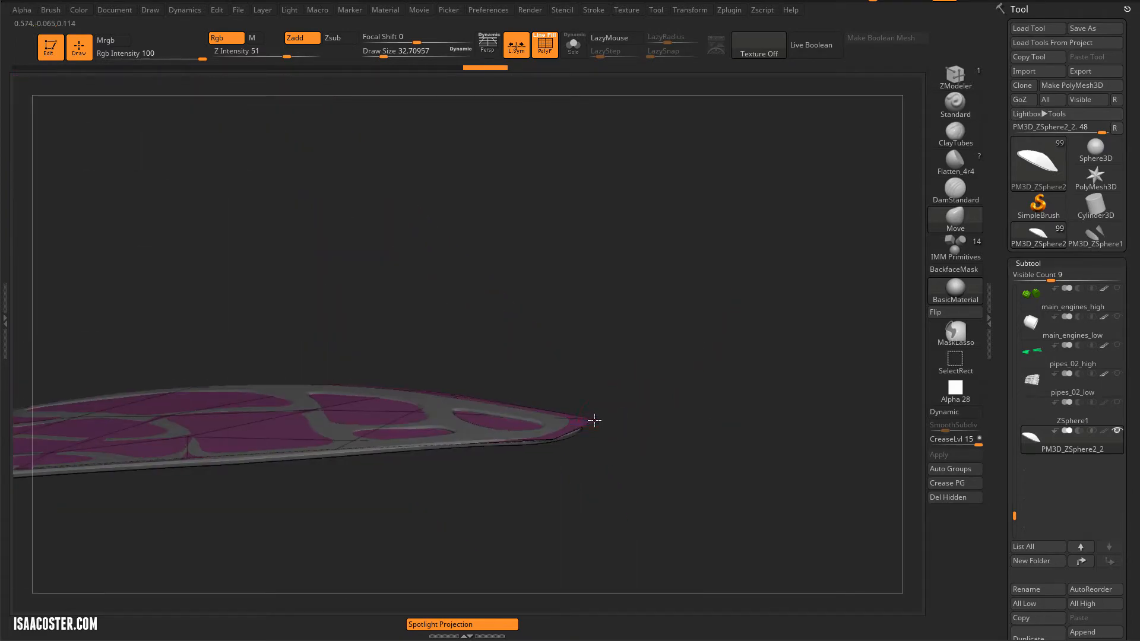
{"action": "mouse_move", "coordinate": [593, 427]}
{"action": "left_mouse_down"}
{"action": "mouse_move", "coordinate": [579, 514]}
{"action": "mouse_move", "coordinate": [570, 483]}
{"action": "mouse_move", "coordinate": [558, 506]}
{"action": "left_mouse_up"}
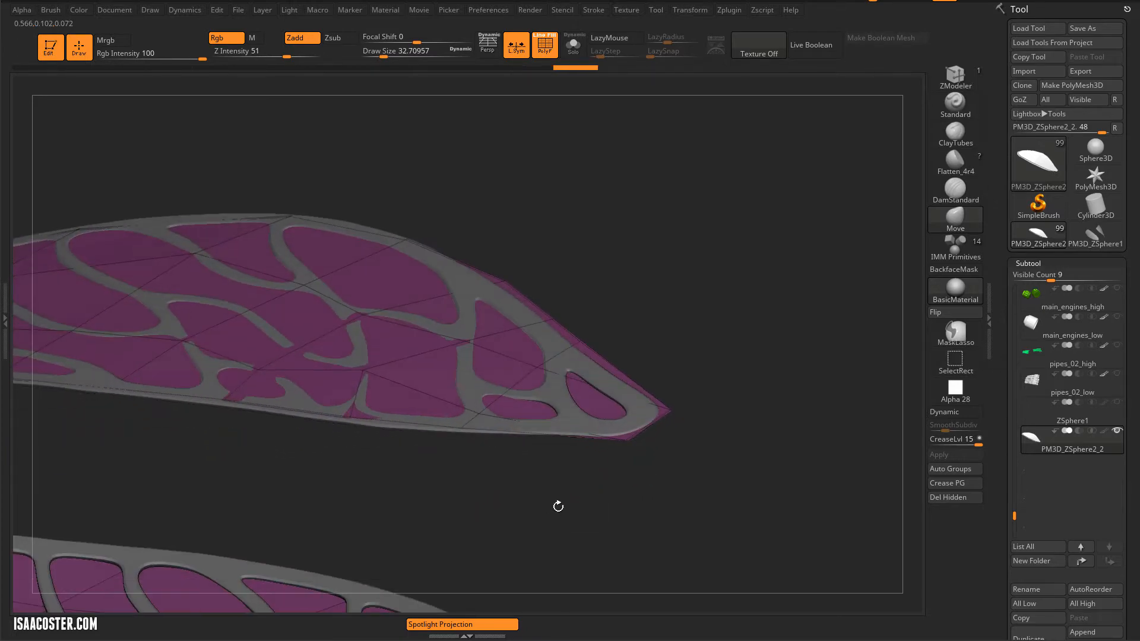
{"action": "left_click_drag", "start_coordinate": [480, 461], "coordinate": [409, 543]}
{"action": "mouse_move", "coordinate": [460, 426]}
{"action": "left_mouse_down"}
{"action": "mouse_move", "coordinate": [327, 361]}
{"action": "mouse_move", "coordinate": [318, 368]}
{"action": "left_mouse_up"}
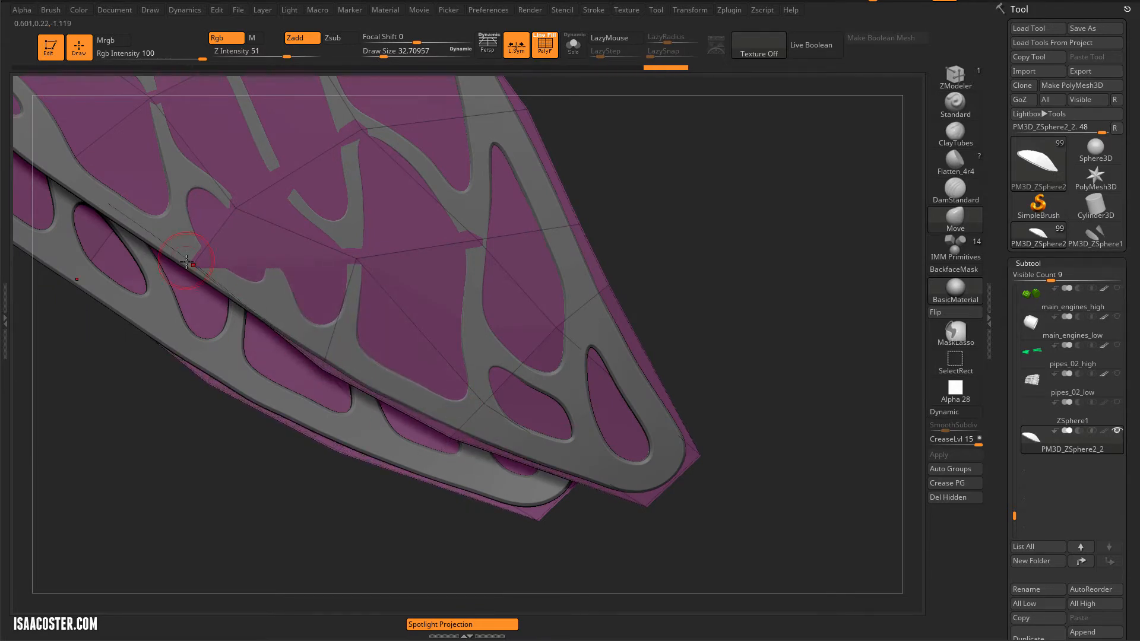
Step: Pull the remaining rim vertices outward with the Move brush so the low-poly mesh covers the high-poly wing's outline
{"action": "left_click_drag", "start_coordinate": [189, 266], "coordinate": [171, 279]}
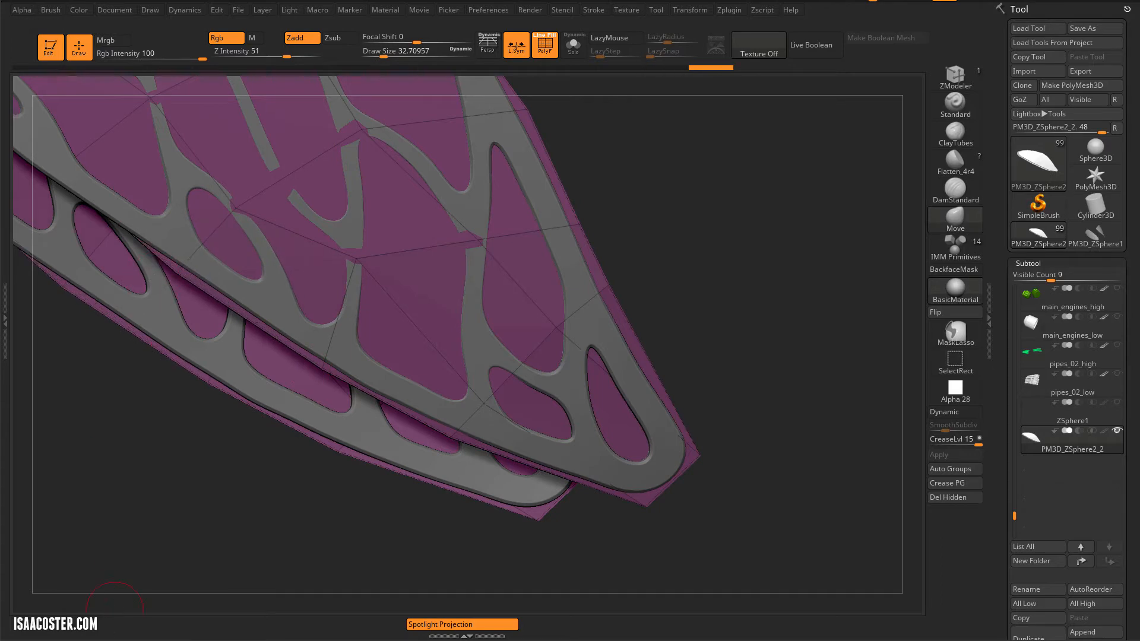
{"action": "key", "text": "f"}
{"action": "mouse_move", "coordinate": [178, 493]}
{"action": "left_mouse_down"}
{"action": "mouse_move", "coordinate": [202, 533]}
{"action": "mouse_move", "coordinate": [110, 461]}
{"action": "mouse_move", "coordinate": [75, 472]}
{"action": "mouse_move", "coordinate": [114, 419]}
{"action": "left_mouse_up"}
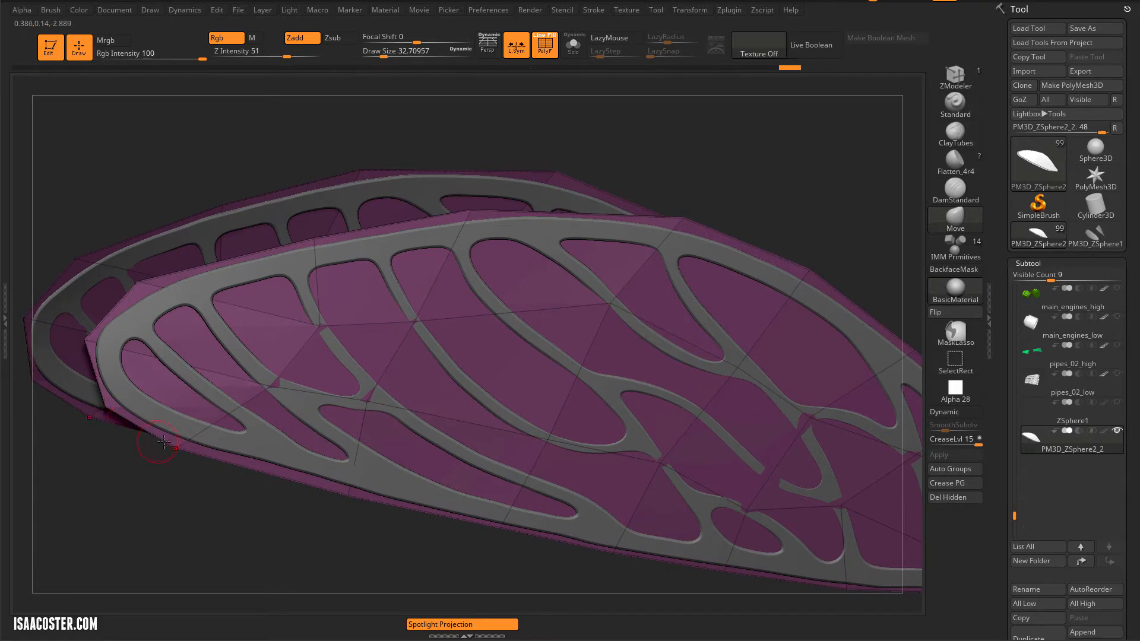
{"action": "mouse_move", "coordinate": [239, 504]}
{"action": "left_mouse_down"}
{"action": "mouse_move", "coordinate": [173, 483]}
{"action": "mouse_move", "coordinate": [234, 506]}
{"action": "left_mouse_up"}
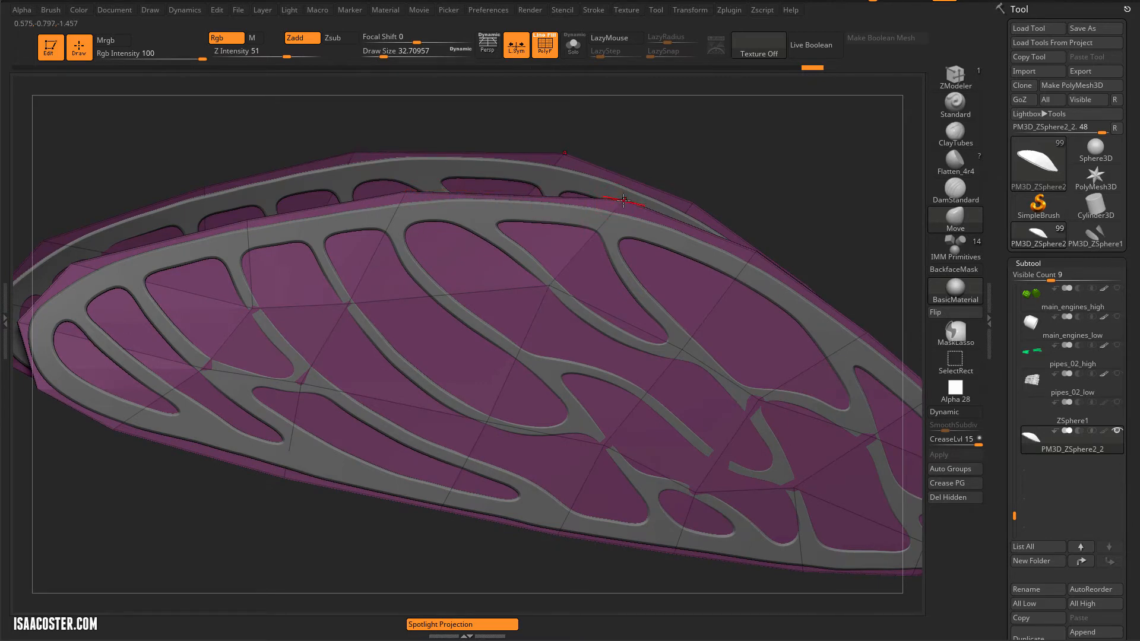
{"action": "left_click_drag", "start_coordinate": [759, 180], "coordinate": [651, 169]}
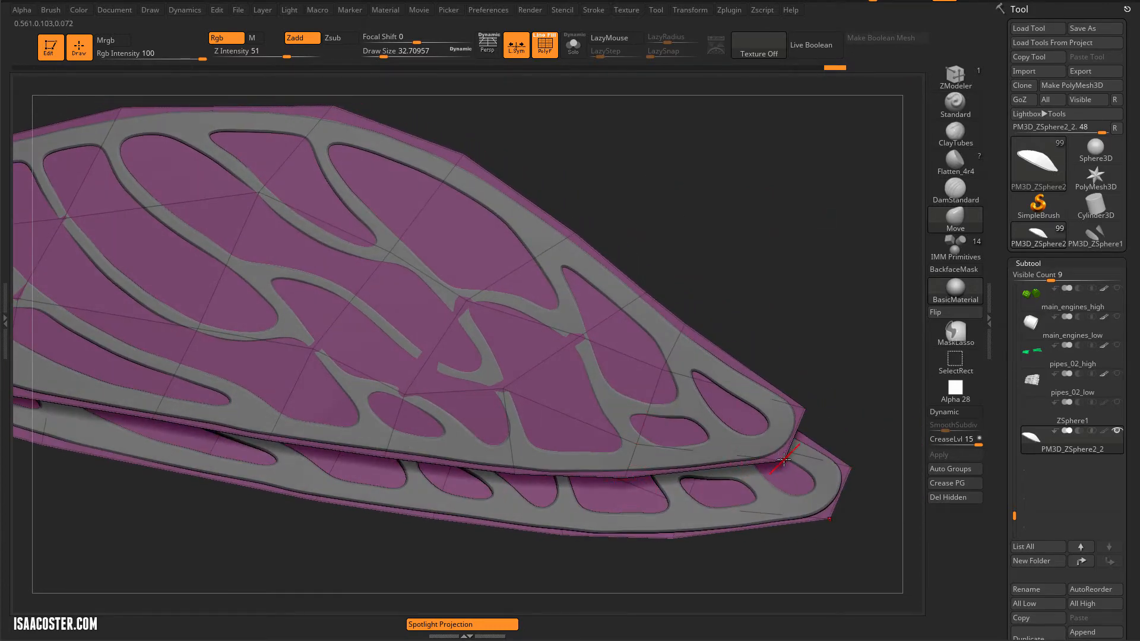
{"action": "left_click_drag", "start_coordinate": [860, 338], "coordinate": [769, 432]}
{"action": "key", "text": "f"}
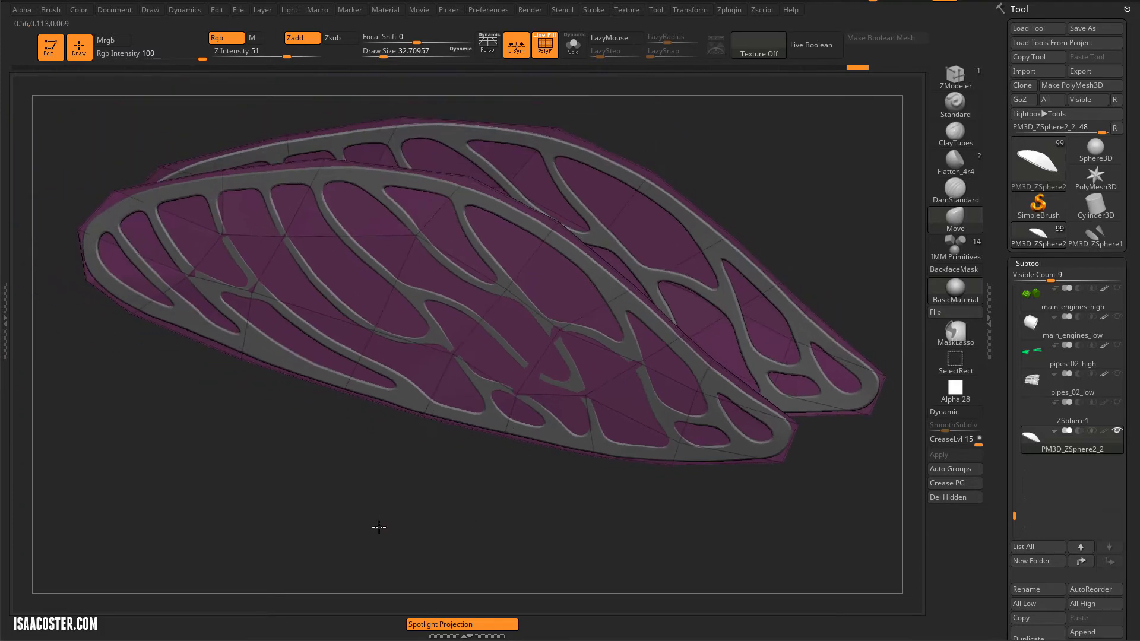
Step: Delete the demonstration low-poly wing subtool PM3D_ZSphere2_2 from the subtool list
{"action": "left_click_drag", "start_coordinate": [379, 526], "coordinate": [198, 506]}
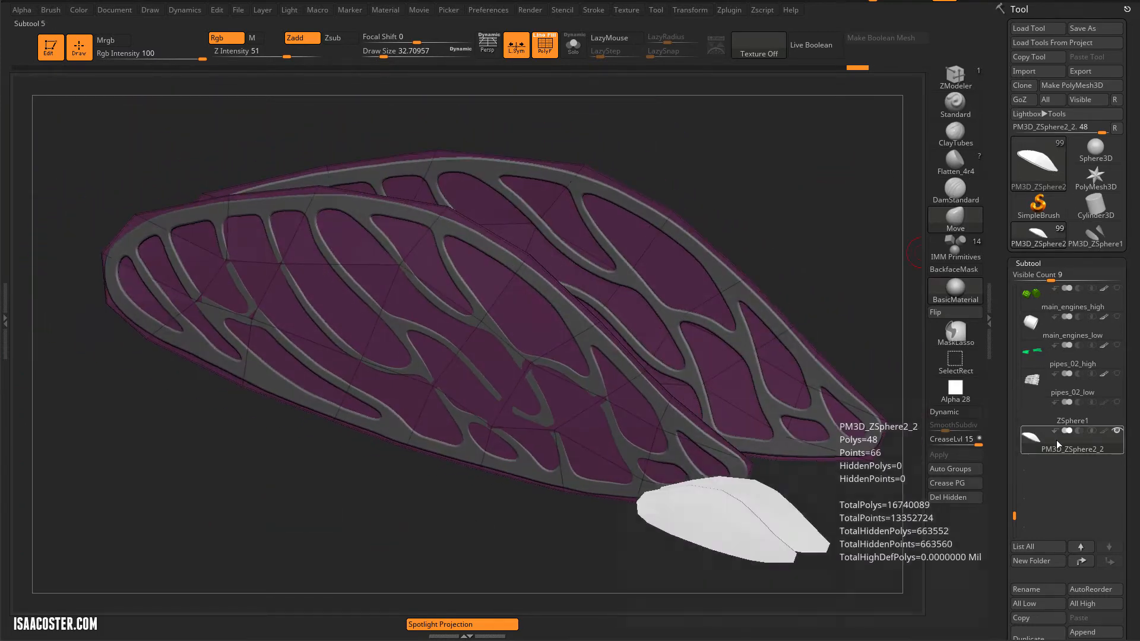
{"action": "left_click_drag", "start_coordinate": [805, 207], "coordinate": [806, 195]}
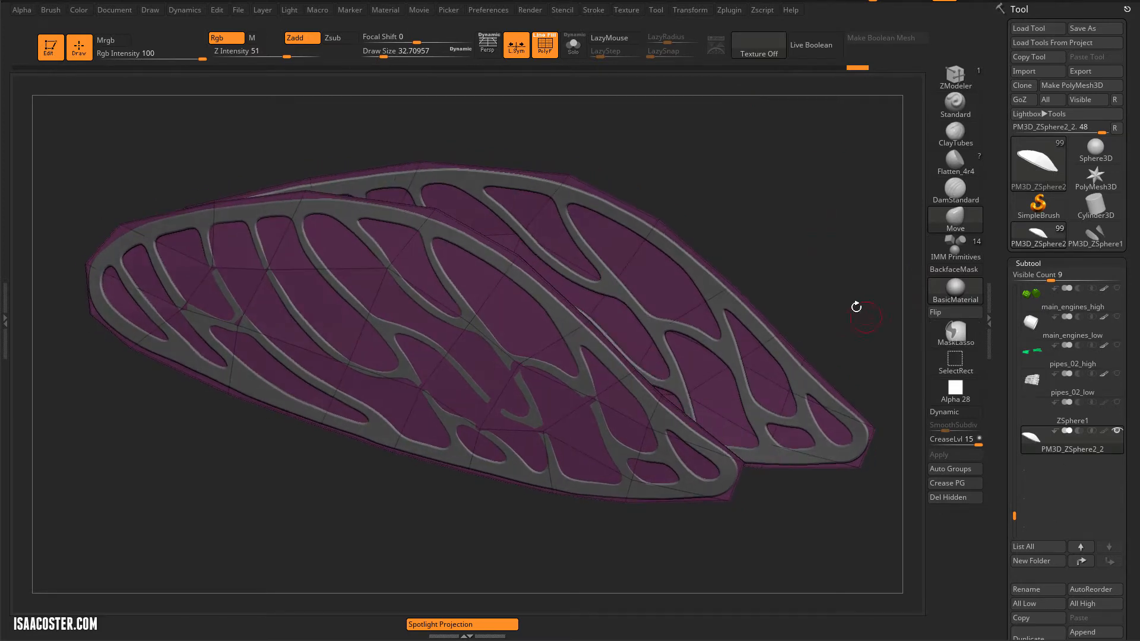
{"action": "left_click_drag", "start_coordinate": [855, 306], "coordinate": [846, 301]}
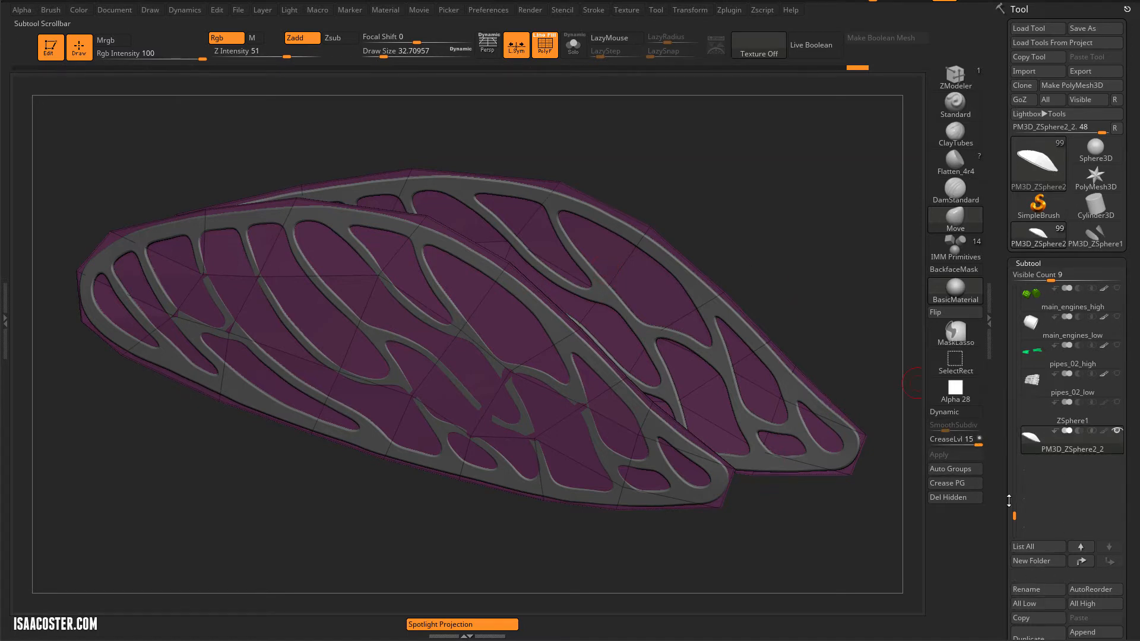
{"action": "left_click_drag", "start_coordinate": [1013, 512], "coordinate": [1000, 495]}
{"action": "left_click", "coordinate": [1025, 633]}
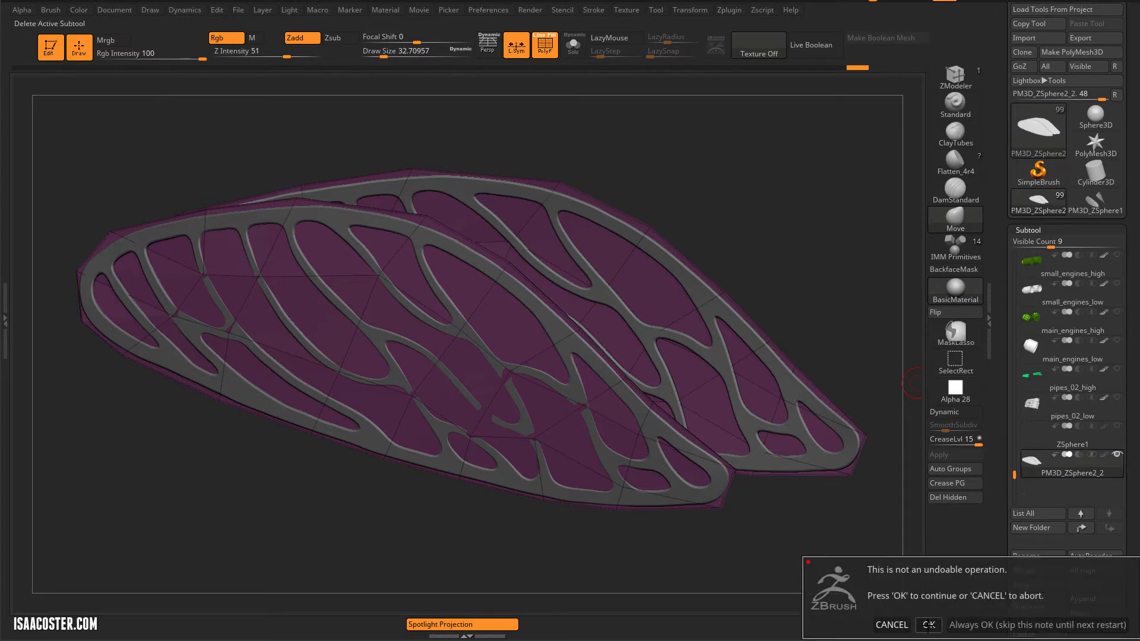
{"action": "left_click", "coordinate": [928, 624]}
Step: Locate the wing subtools in the subtool list and make the existing wing_low mesh the active subtool
{"action": "left_click_drag", "start_coordinate": [1013, 477], "coordinate": [1013, 451]}
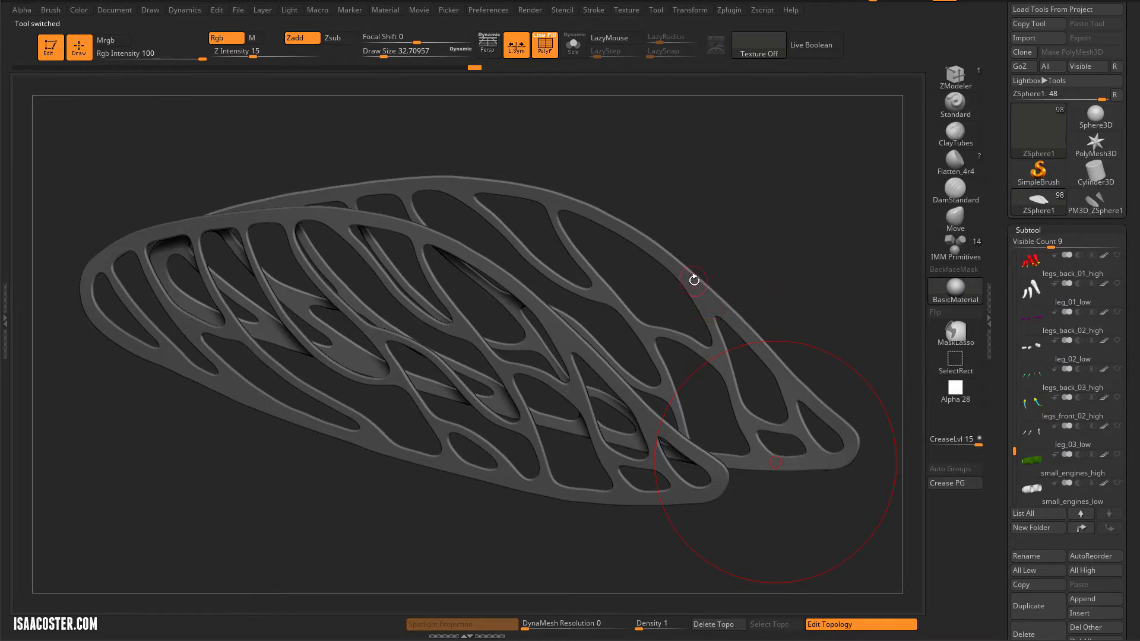
{"action": "left_click", "coordinate": [1044, 457]}
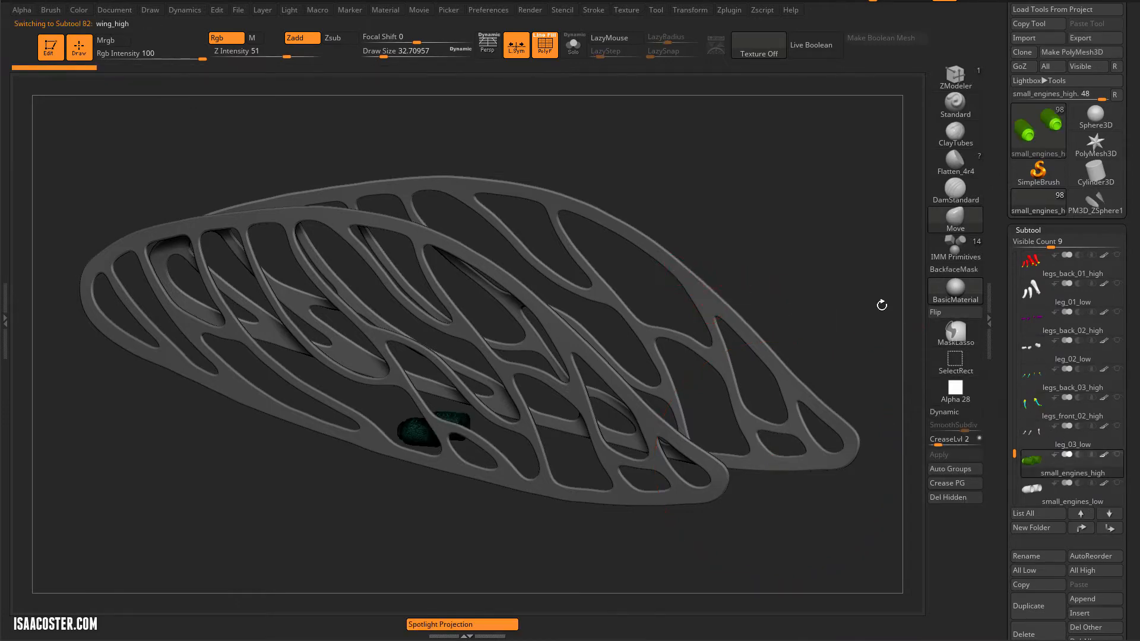
{"action": "left_click_drag", "start_coordinate": [1013, 410], "coordinate": [1014, 418]}
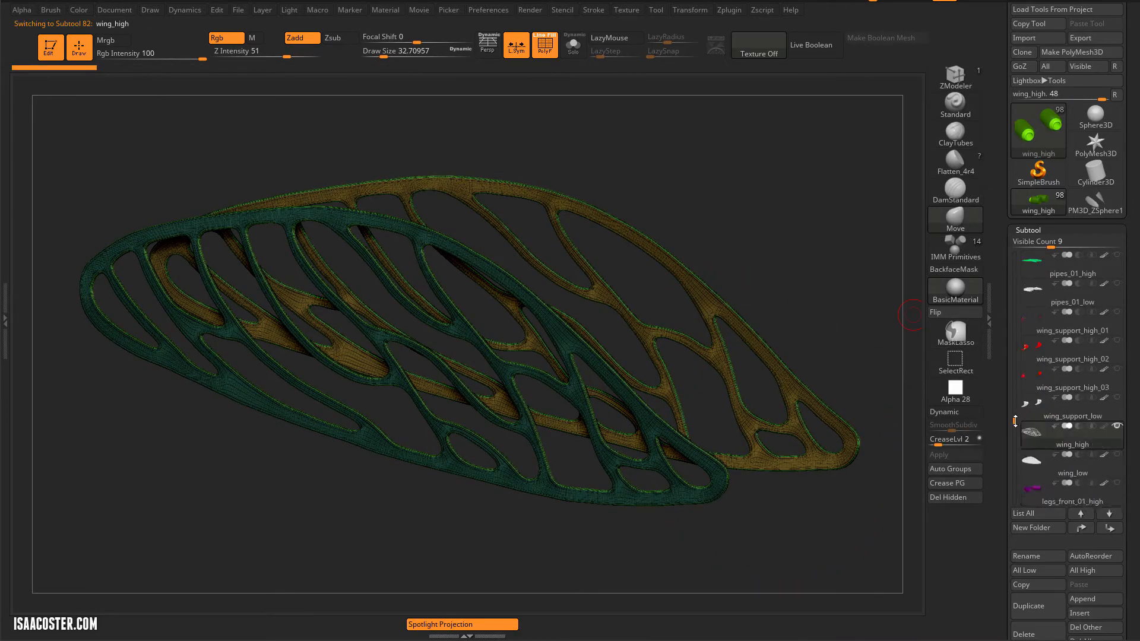
{"action": "left_click", "coordinate": [1043, 463]}
{"action": "left_click_drag", "start_coordinate": [776, 207], "coordinate": [792, 195]}
{"action": "left_click_drag", "start_coordinate": [745, 235], "coordinate": [707, 179]}
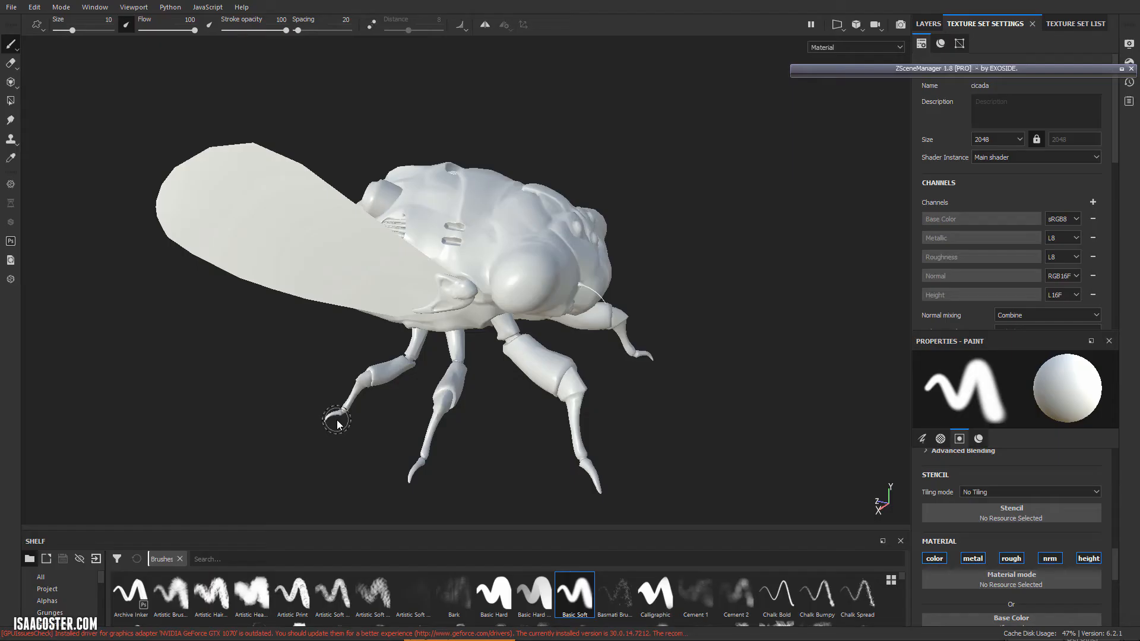
Step: Switch to Substance Painter and load cicada_high_01.fbx and cicada_high_02.fbx as high definition meshes for mesh map baking
{"action": "left_click_drag", "start_coordinate": [259, 306], "coordinate": [320, 261], "text": "alt"}
{"action": "mouse_move", "coordinate": [677, 233]}
{"action": "left_mouse_down", "text": "alt"}
{"action": "mouse_move", "coordinate": [648, 247]}
{"action": "mouse_move", "coordinate": [448, 262]}
{"action": "mouse_move", "coordinate": [711, 246]}
{"action": "left_mouse_up", "text": "alt"}
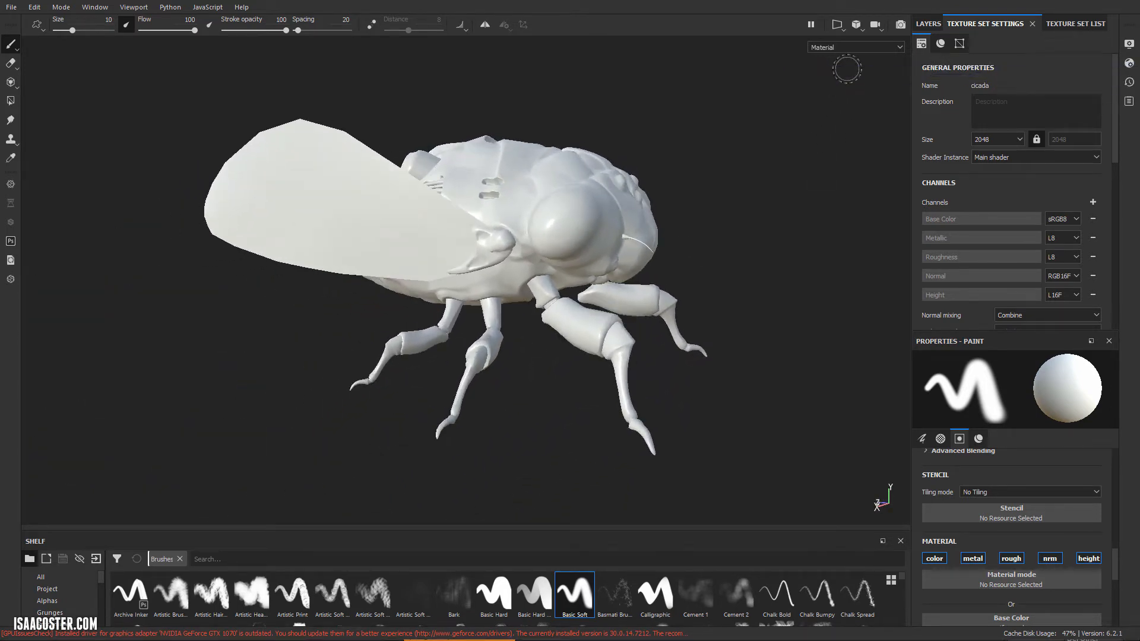
{"action": "left_click_drag", "start_coordinate": [552, 265], "coordinate": [534, 285], "text": "alt"}
{"action": "middle_click_drag", "start_coordinate": [534, 285], "coordinate": [502, 324], "text": "alt"}
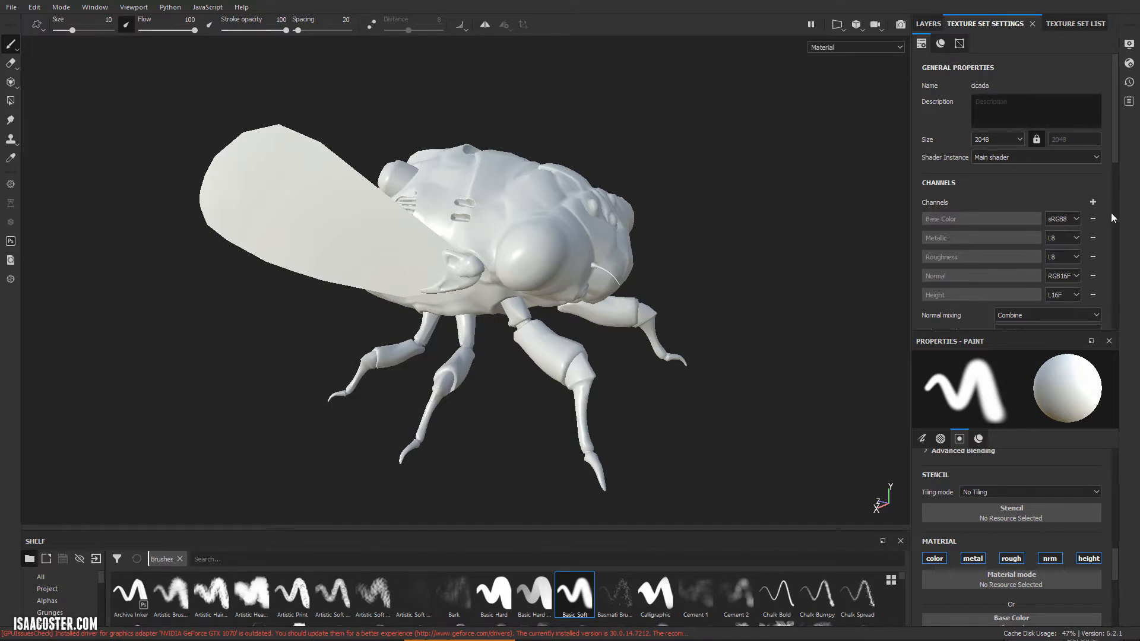
{"action": "scroll", "coordinate": [1009, 262], "scroll_direction": "down", "scroll_amount": 3}
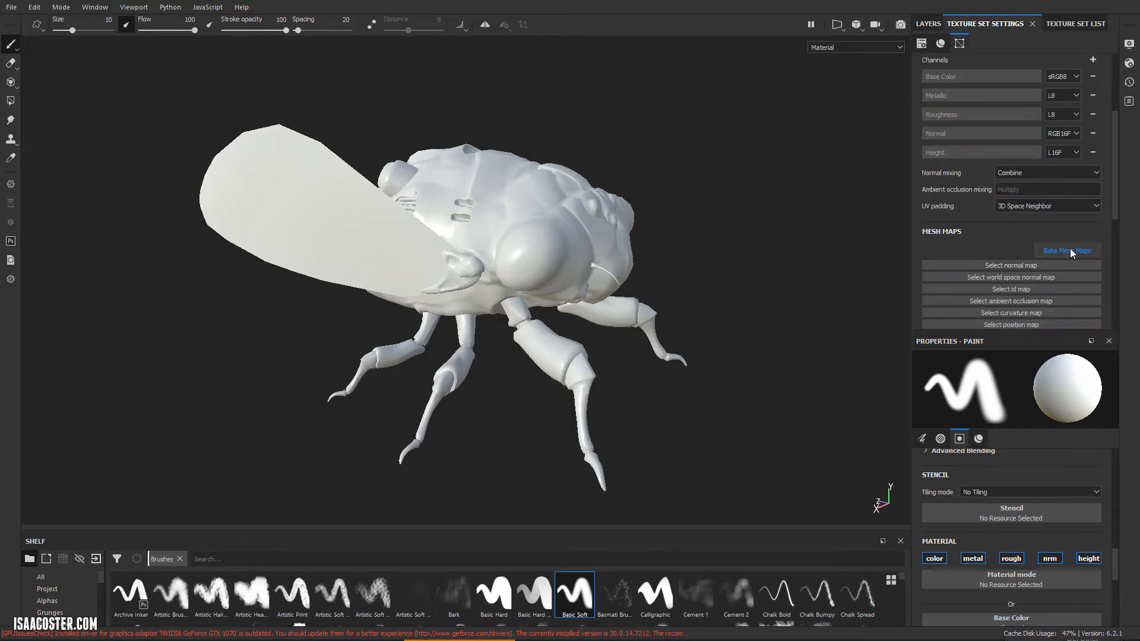
{"action": "left_click", "coordinate": [1067, 250]}
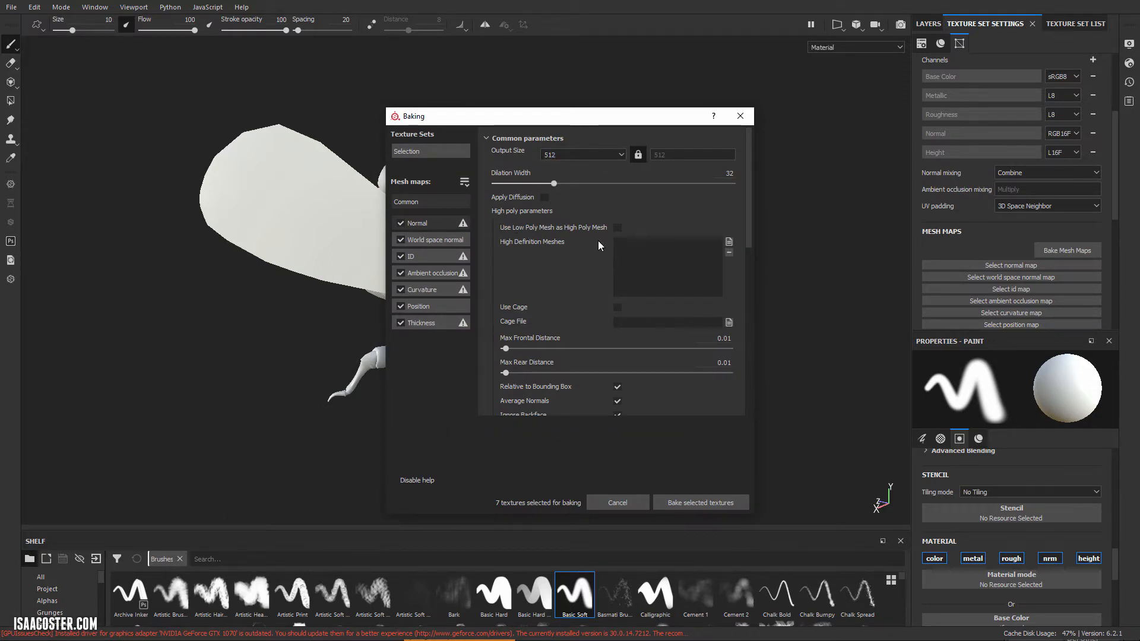
{"action": "left_click", "coordinate": [729, 242]}
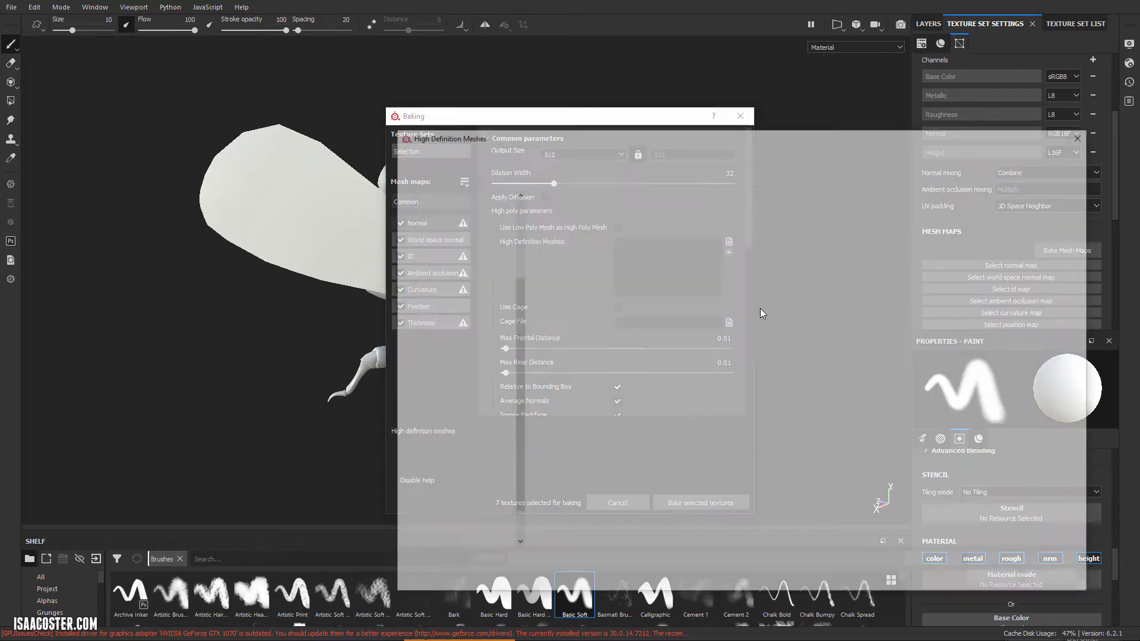
{"action": "left_click", "coordinate": [574, 262]}
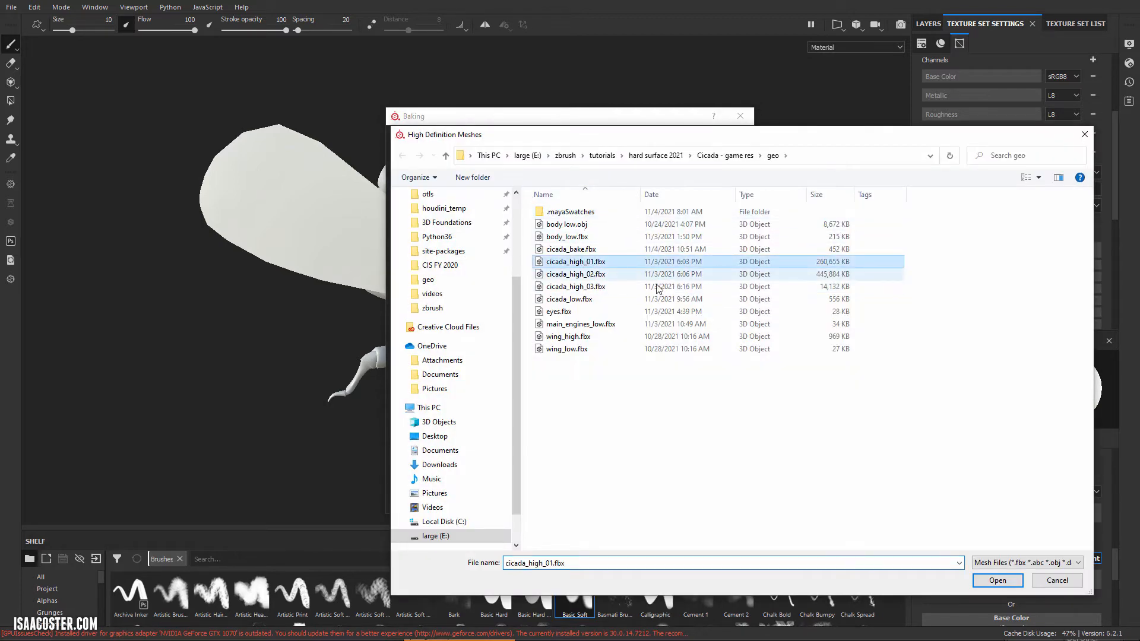
{"action": "left_click", "coordinate": [586, 274], "text": "shift"}
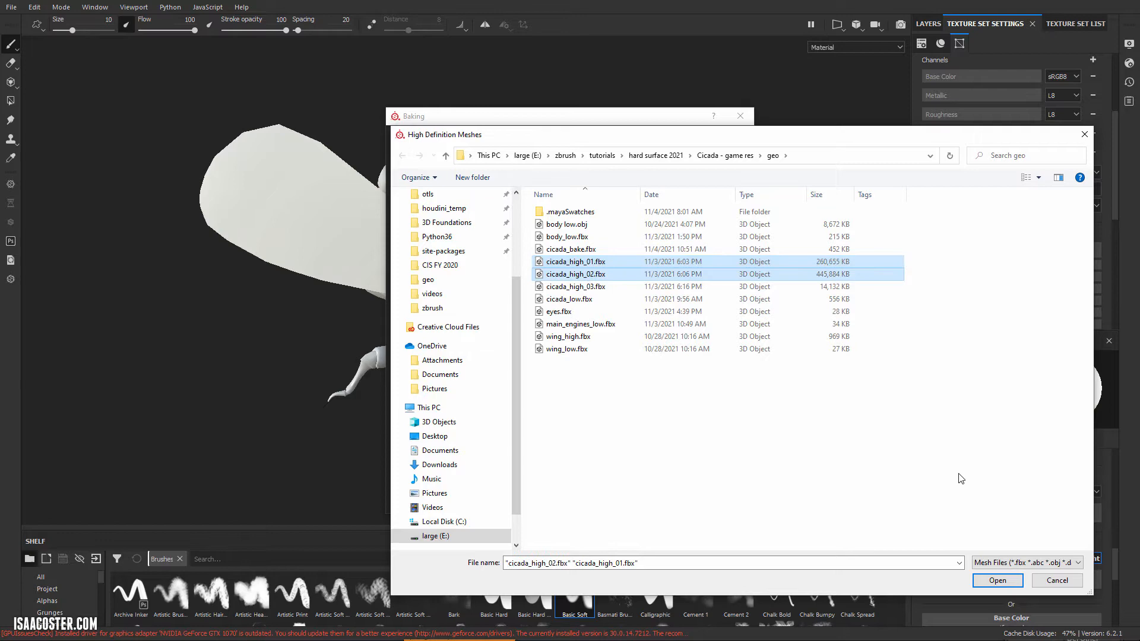
{"action": "left_click", "coordinate": [997, 580]}
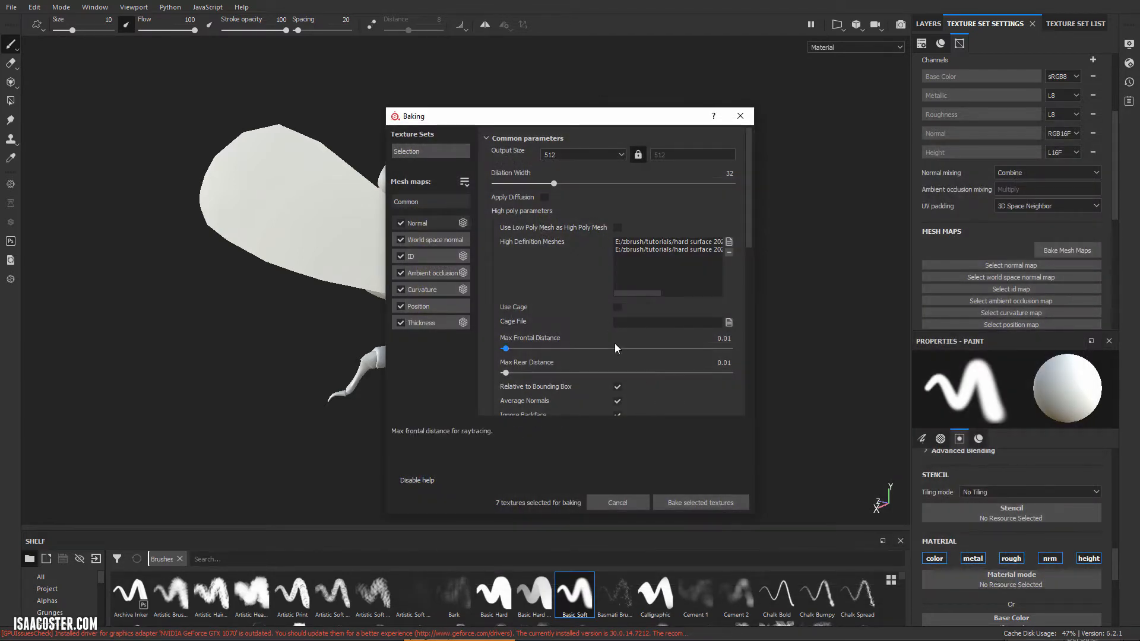
Step: Set the bake's Match option to By Mesh Name and the ID baker's color source to Vertex Color
{"action": "scroll", "coordinate": [614, 343], "scroll_direction": "down", "scroll_amount": 2}
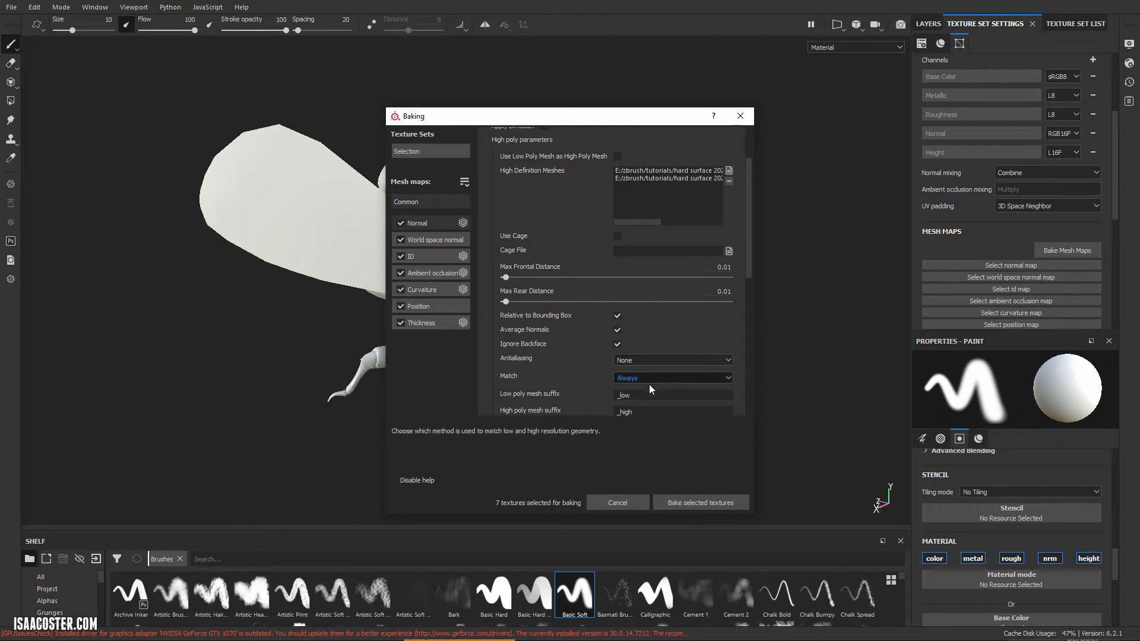
{"action": "left_click", "coordinate": [673, 380]}
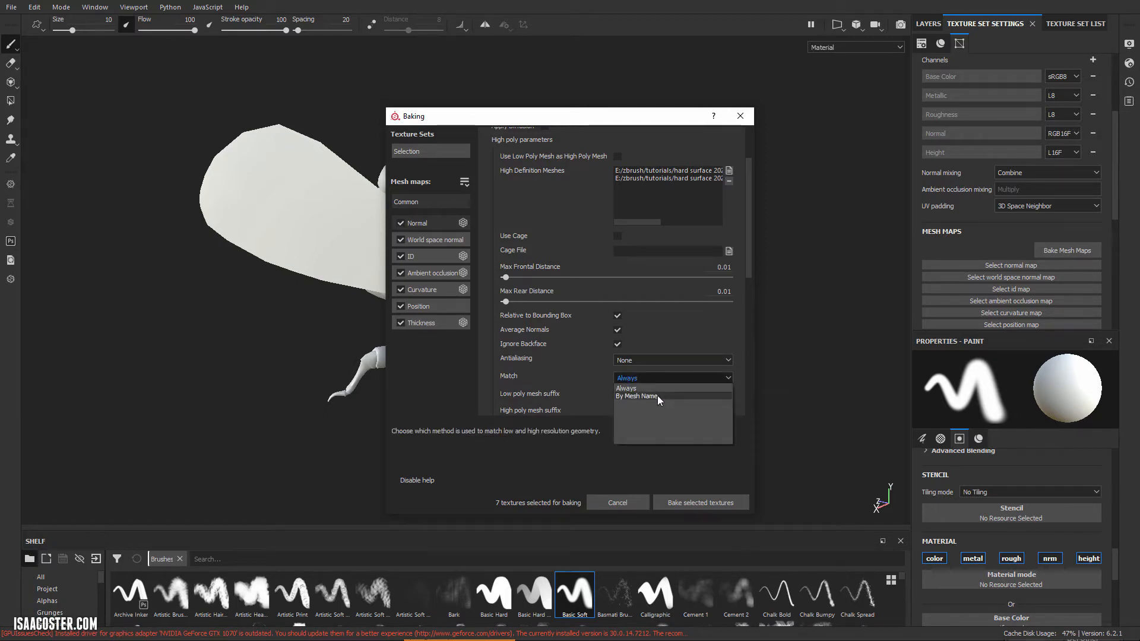
{"action": "left_click", "coordinate": [653, 396]}
{"action": "left_click", "coordinate": [430, 256]}
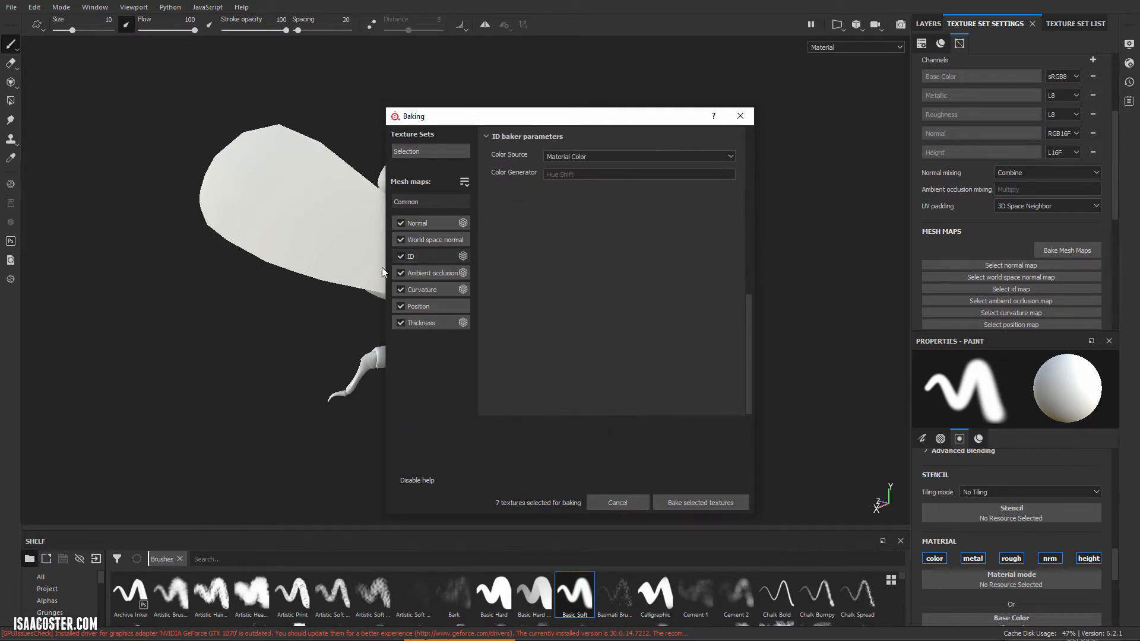
{"action": "left_click", "coordinate": [559, 156]}
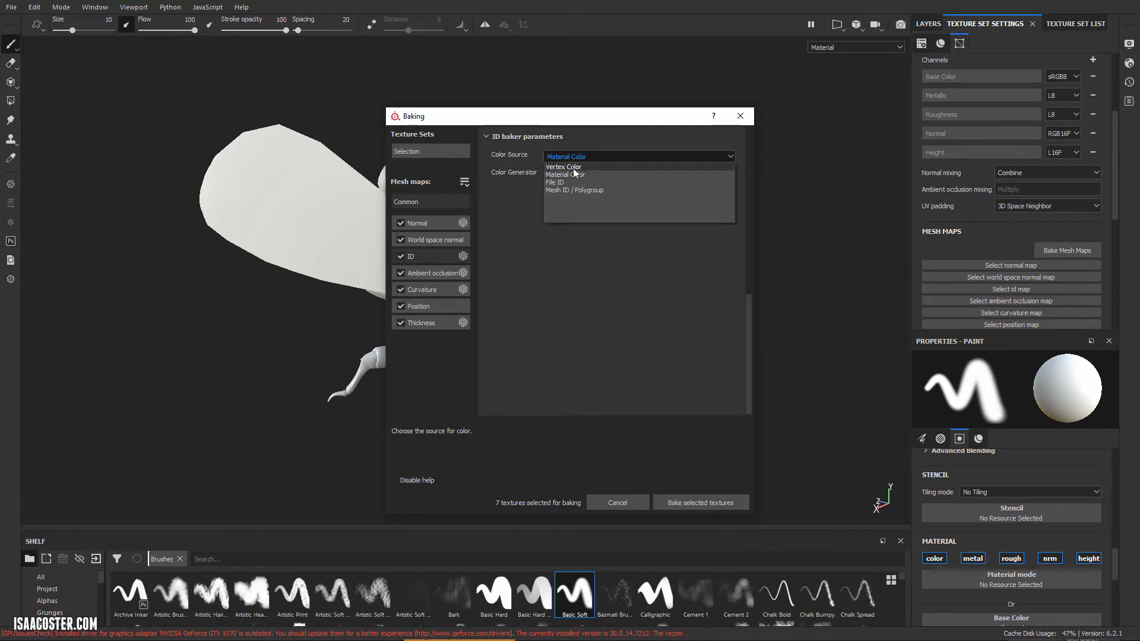
{"action": "left_click", "coordinate": [572, 167]}
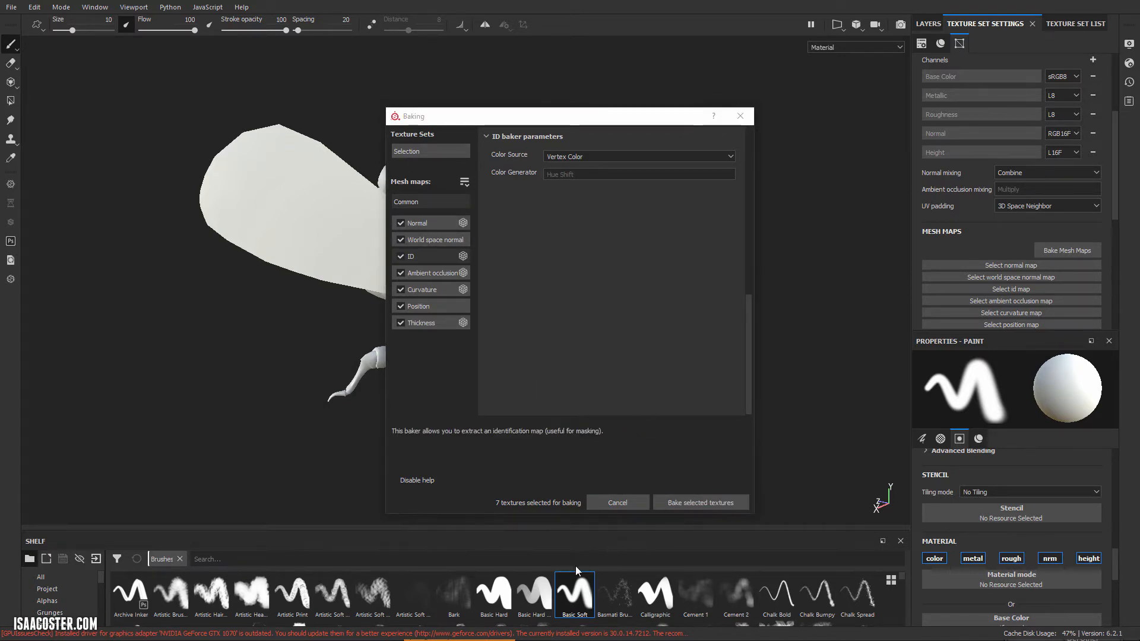
Step: Bake the selected mesh maps, display the Normal map on the cicada and inspect the body and wing
{"action": "left_click", "coordinate": [700, 504]}
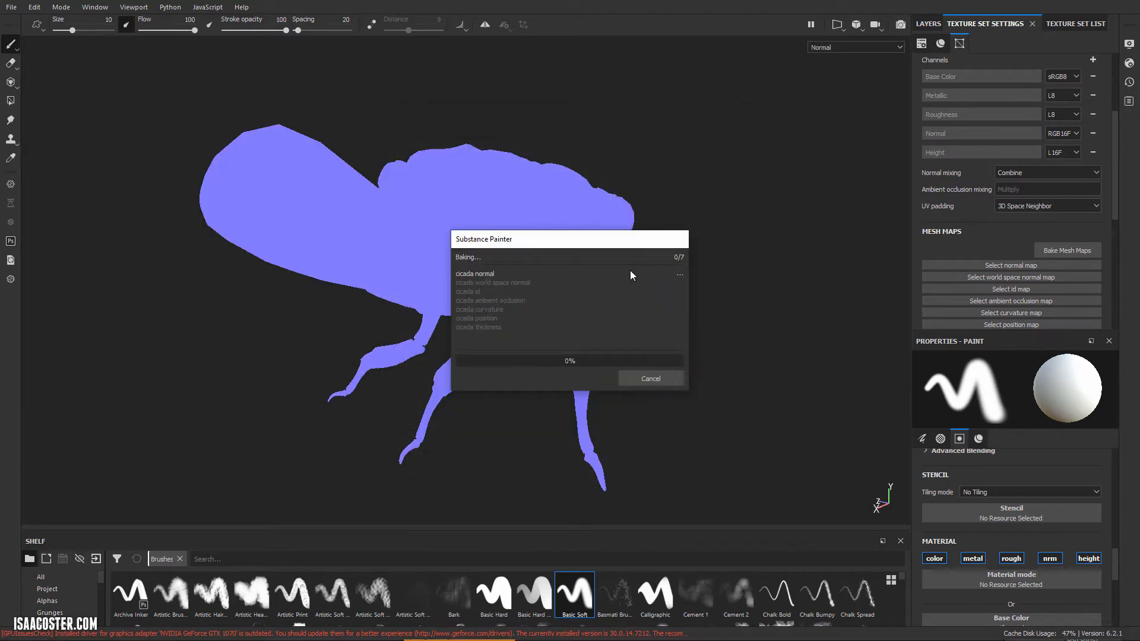
{"action": "left_click", "coordinate": [658, 378]}
{"action": "mouse_move", "coordinate": [625, 377]}
{"action": "left_mouse_down", "text": "alt"}
{"action": "mouse_move", "coordinate": [768, 319]}
{"action": "mouse_move", "coordinate": [769, 289]}
{"action": "mouse_move", "coordinate": [675, 354]}
{"action": "mouse_move", "coordinate": [396, 401]}
{"action": "mouse_move", "coordinate": [621, 435]}
{"action": "mouse_move", "coordinate": [647, 470]}
{"action": "mouse_move", "coordinate": [682, 376]}
{"action": "mouse_move", "coordinate": [762, 251]}
{"action": "mouse_move", "coordinate": [700, 303]}
{"action": "mouse_move", "coordinate": [308, 333]}
{"action": "mouse_move", "coordinate": [476, 277]}
{"action": "mouse_move", "coordinate": [191, 451]}
{"action": "mouse_move", "coordinate": [351, 426]}
{"action": "mouse_move", "coordinate": [617, 271]}
{"action": "mouse_move", "coordinate": [677, 177]}
{"action": "left_mouse_up", "text": "alt"}
{"action": "left_click", "coordinate": [879, 47]}
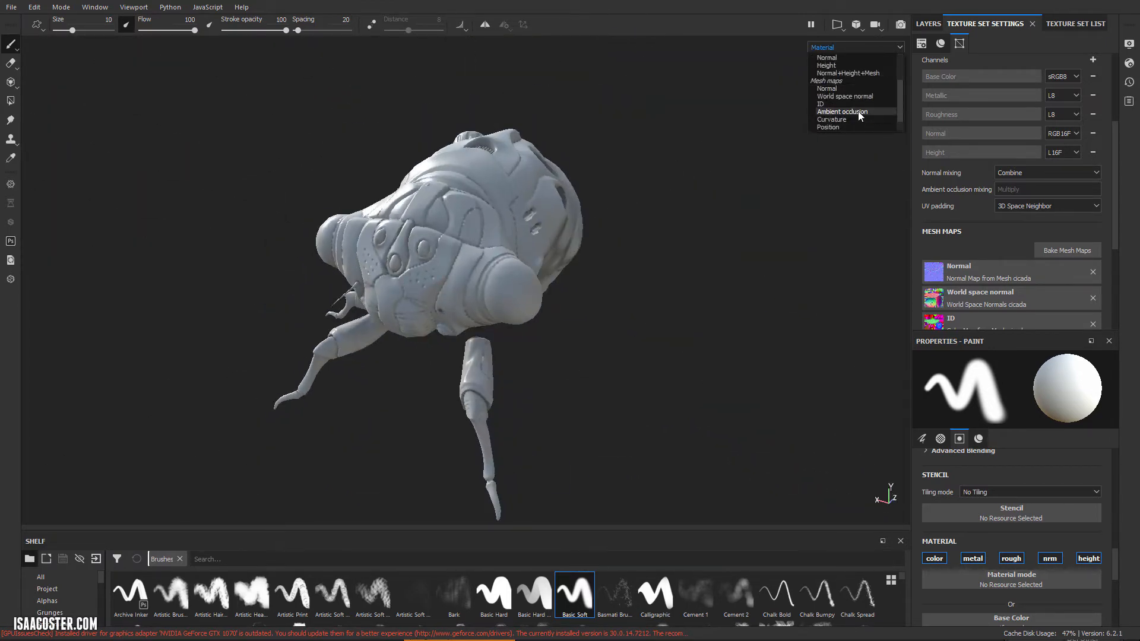
{"action": "left_click", "coordinate": [831, 96]}
{"action": "left_click_drag", "start_coordinate": [556, 255], "coordinate": [702, 254], "text": "alt"}
{"action": "left_click_drag", "start_coordinate": [395, 336], "coordinate": [344, 350], "text": "alt"}
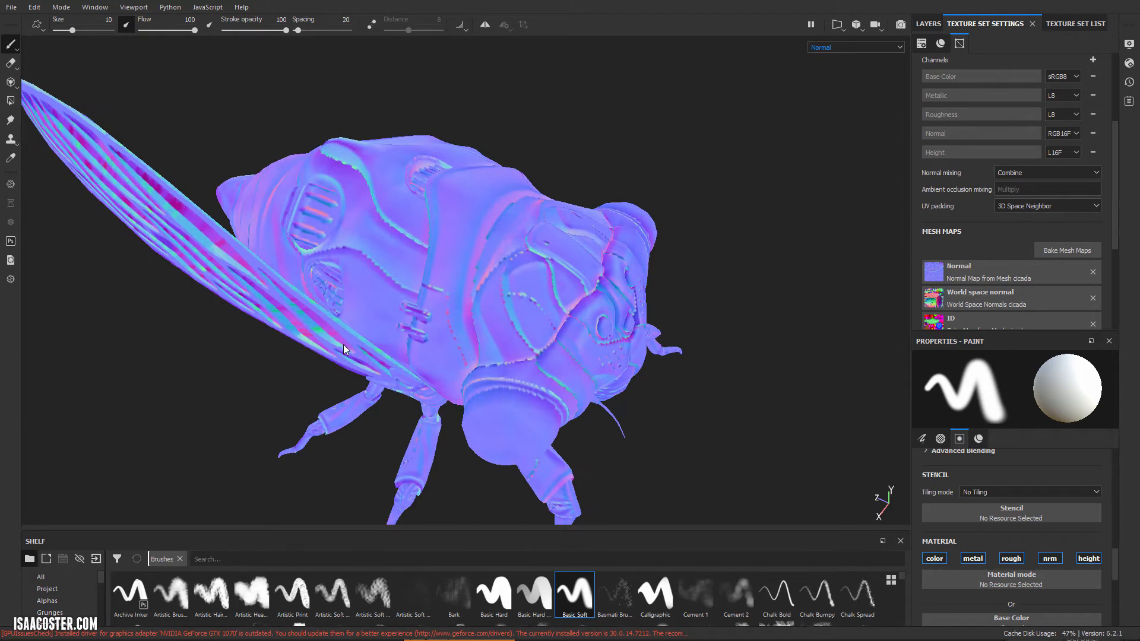
{"action": "left_click_drag", "start_coordinate": [368, 226], "coordinate": [750, 211], "text": "alt"}
Step: Set the baking output size to 2048 and rebake the selected mesh maps
{"action": "left_click", "coordinate": [1068, 250]}
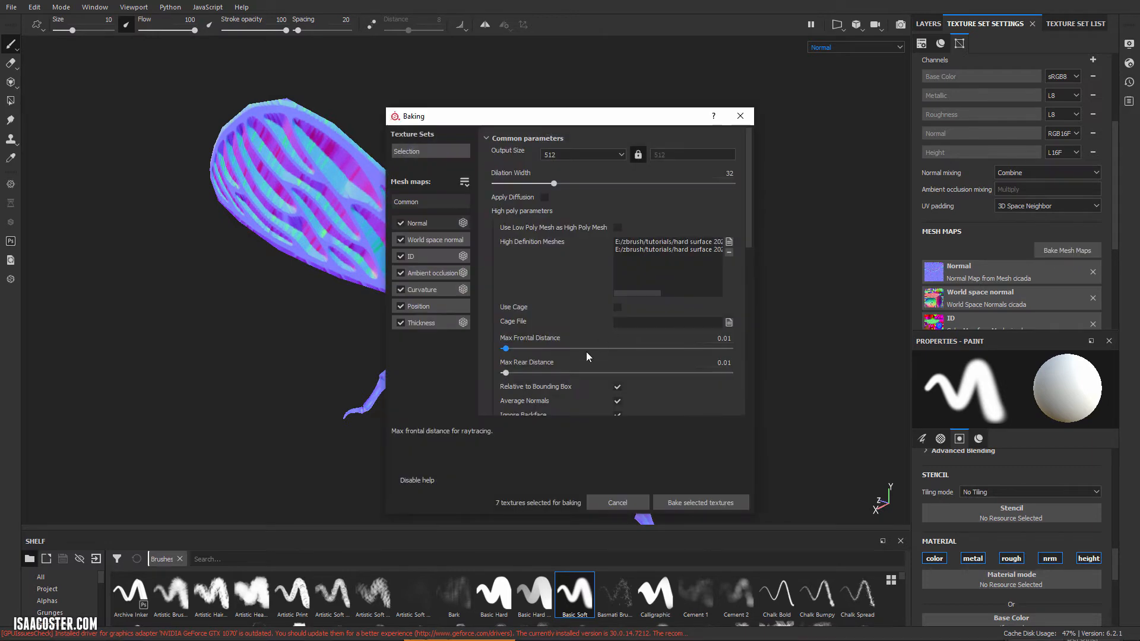
{"action": "scroll", "coordinate": [653, 381], "scroll_direction": "down", "scroll_amount": 2}
{"action": "scroll", "coordinate": [582, 273], "scroll_direction": "up", "scroll_amount": 3}
{"action": "left_click_drag", "start_coordinate": [590, 117], "coordinate": [692, 110]}
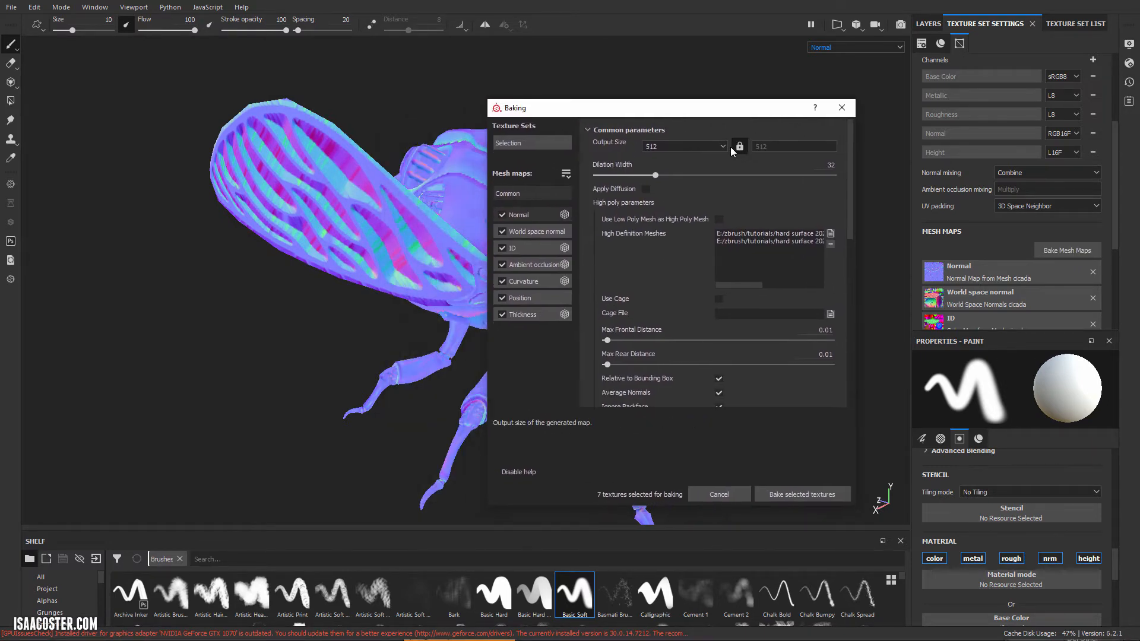
{"action": "left_click", "coordinate": [705, 146]}
{"action": "left_click", "coordinate": [665, 204]}
{"action": "left_click_drag", "start_coordinate": [651, 115], "coordinate": [700, 99]}
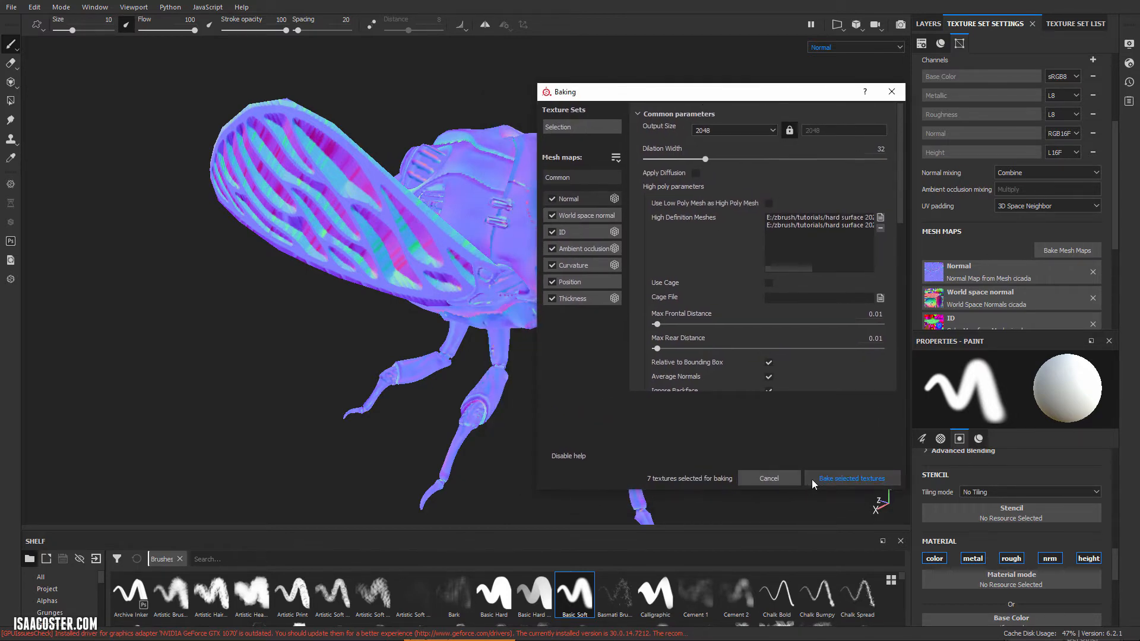
{"action": "left_click", "coordinate": [864, 478]}
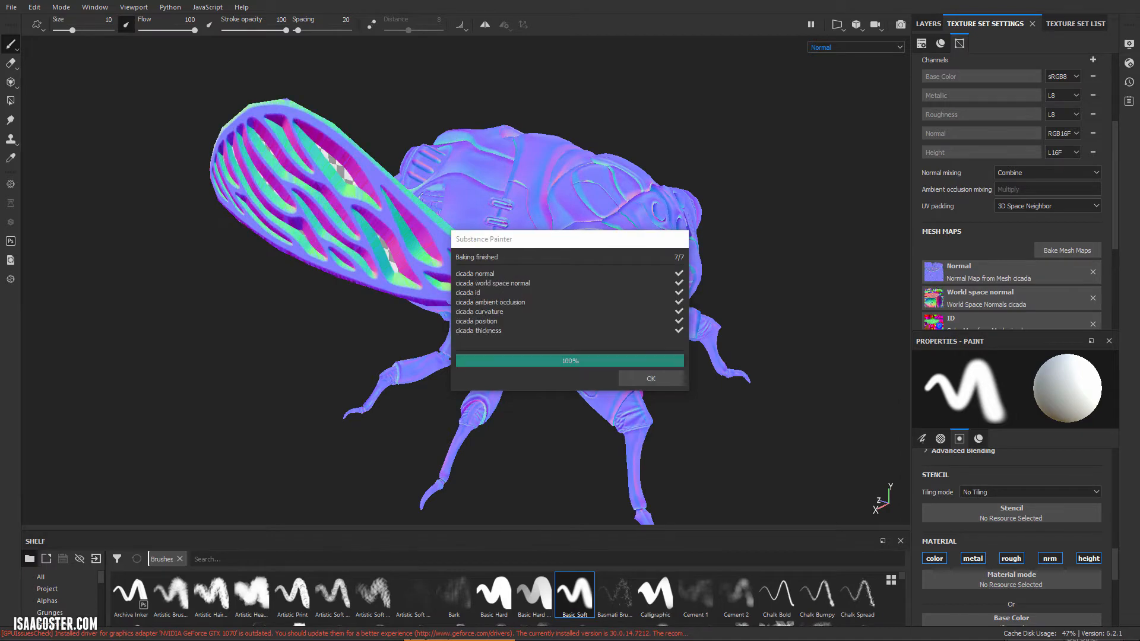
{"action": "left_click", "coordinate": [621, 378]}
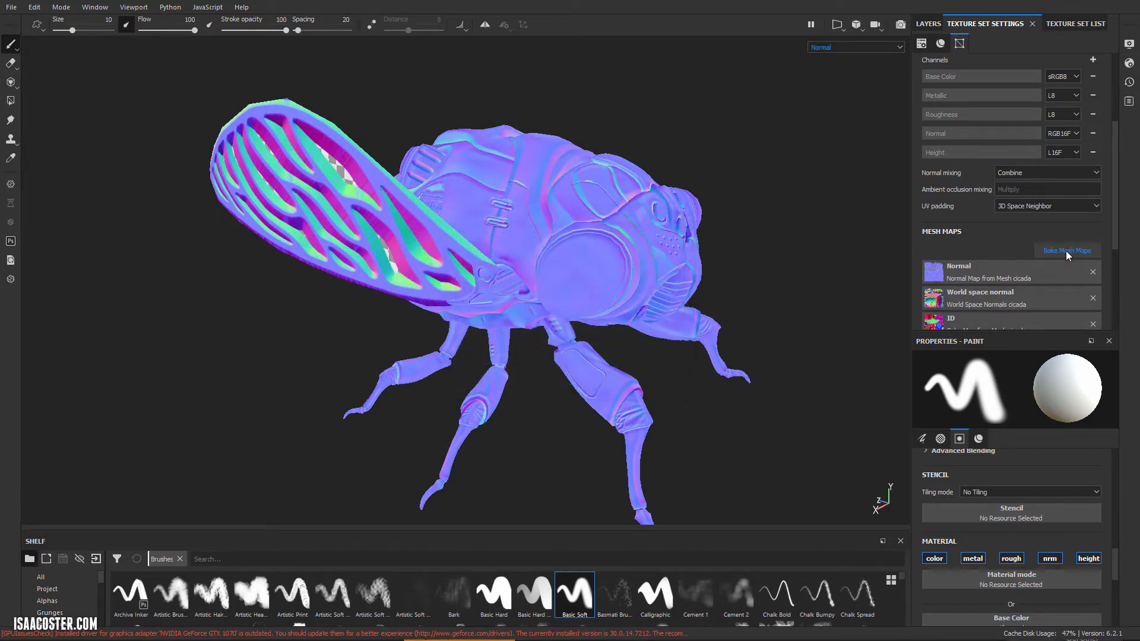
Step: Review the mesh map baking parameters without starting a bake
{"action": "left_click", "coordinate": [1066, 250]}
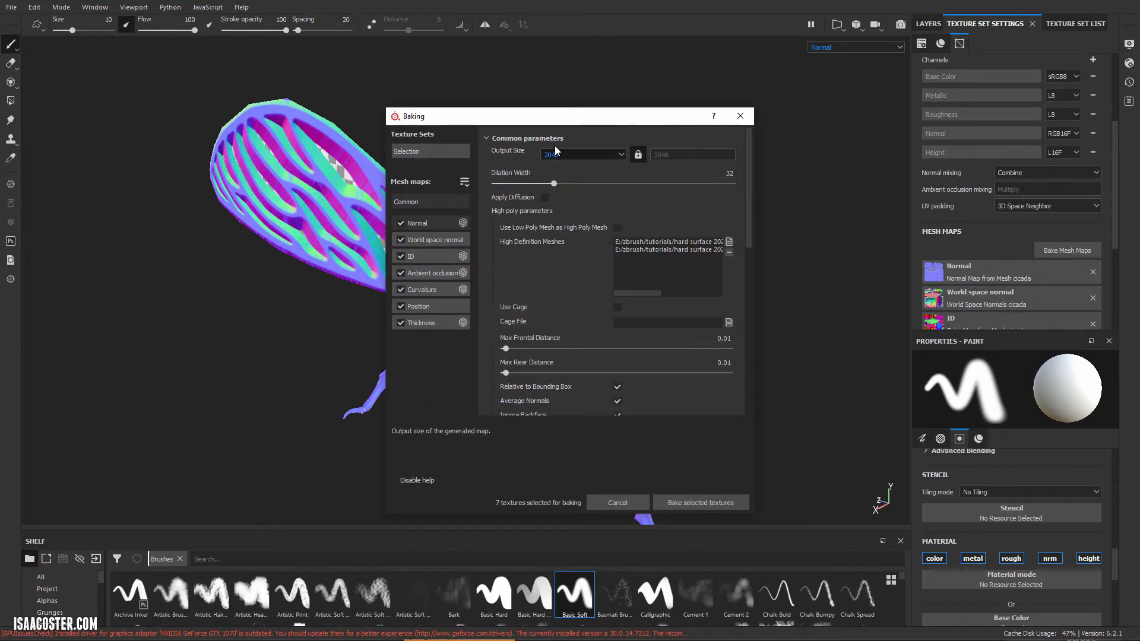
{"action": "scroll", "coordinate": [593, 297], "scroll_direction": "down", "scroll_amount": 2}
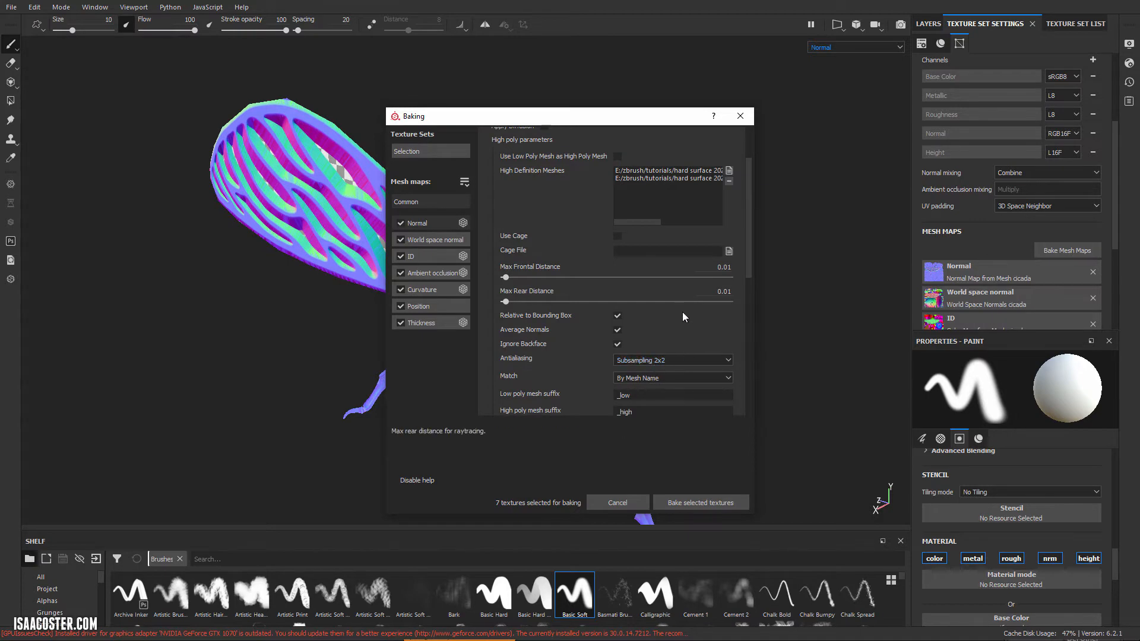
{"action": "left_click", "coordinate": [607, 497]}
Step: Display the cicada in Material view and inspect its baked body and leg detail from several angles under rotated environment lighting
{"action": "left_click_drag", "start_coordinate": [573, 297], "coordinate": [565, 310], "text": "alt"}
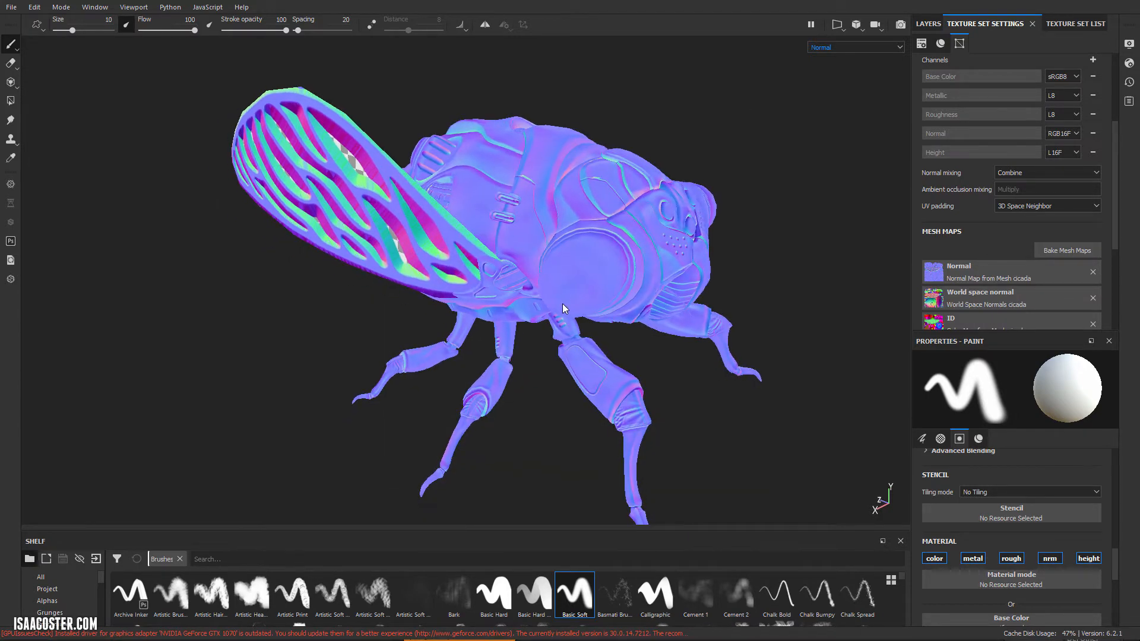
{"action": "key", "text": "m"}
{"action": "mouse_move", "coordinate": [611, 256]}
{"action": "left_mouse_down", "text": "alt"}
{"action": "mouse_move", "coordinate": [630, 279]}
{"action": "mouse_move", "coordinate": [629, 243]}
{"action": "mouse_move", "coordinate": [703, 191]}
{"action": "mouse_move", "coordinate": [448, 222]}
{"action": "mouse_move", "coordinate": [391, 261]}
{"action": "left_mouse_up", "text": "alt"}
{"action": "left_click_drag", "start_coordinate": [496, 281], "coordinate": [441, 343], "text": "alt"}
{"action": "mouse_move", "coordinate": [494, 137]}
{"action": "left_mouse_down", "text": "alt"}
{"action": "mouse_move", "coordinate": [369, 178]}
{"action": "mouse_move", "coordinate": [394, 163]}
{"action": "mouse_move", "coordinate": [489, 158]}
{"action": "mouse_move", "coordinate": [653, 107]}
{"action": "mouse_move", "coordinate": [445, 199]}
{"action": "mouse_move", "coordinate": [415, 235]}
{"action": "mouse_move", "coordinate": [423, 250]}
{"action": "left_mouse_up", "text": "alt"}
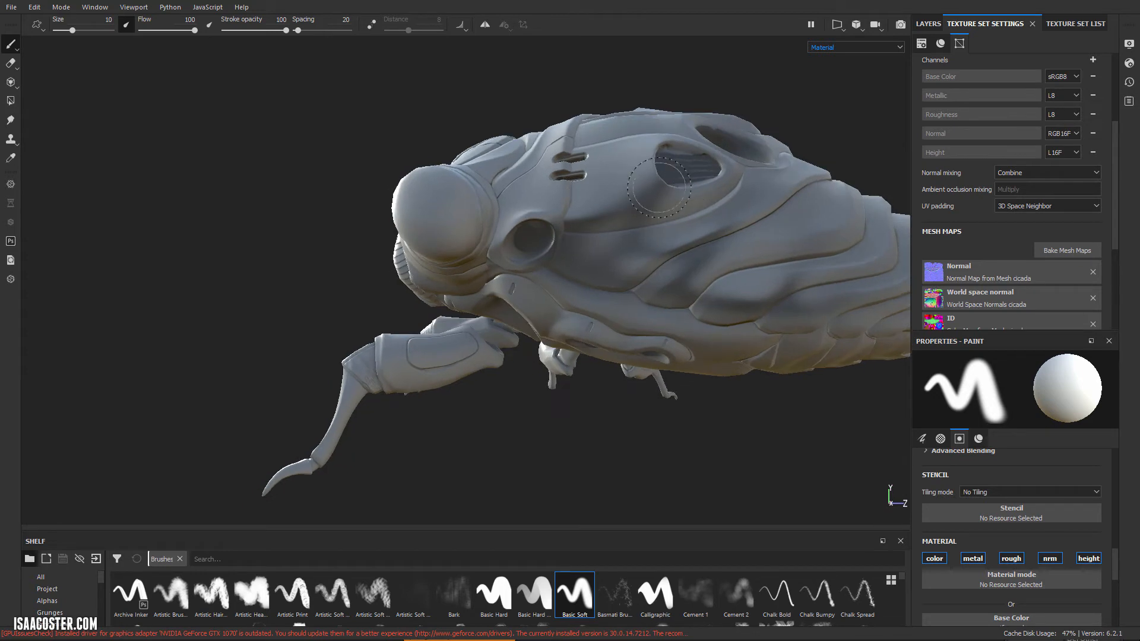
{"action": "mouse_move", "coordinate": [807, 304]}
{"action": "left_mouse_down", "text": "alt"}
{"action": "mouse_move", "coordinate": [841, 318]}
{"action": "mouse_move", "coordinate": [792, 323]}
{"action": "mouse_move", "coordinate": [777, 371]}
{"action": "mouse_move", "coordinate": [796, 317]}
{"action": "left_mouse_up", "text": "alt"}
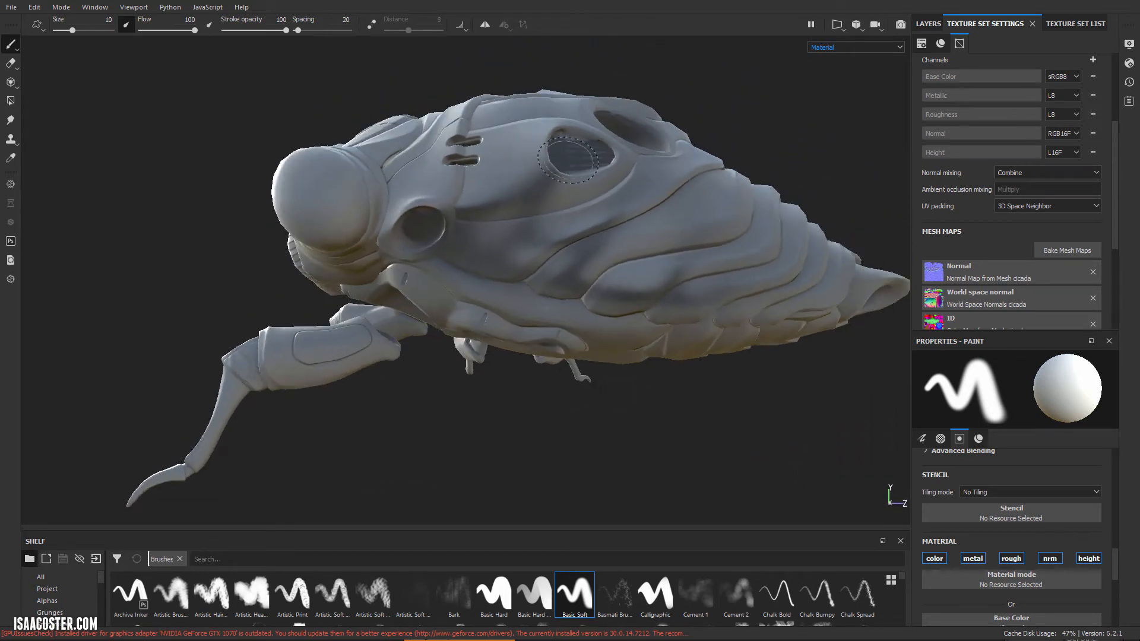
{"action": "right_click_drag", "start_coordinate": [669, 280], "coordinate": [710, 276], "text": "shift"}
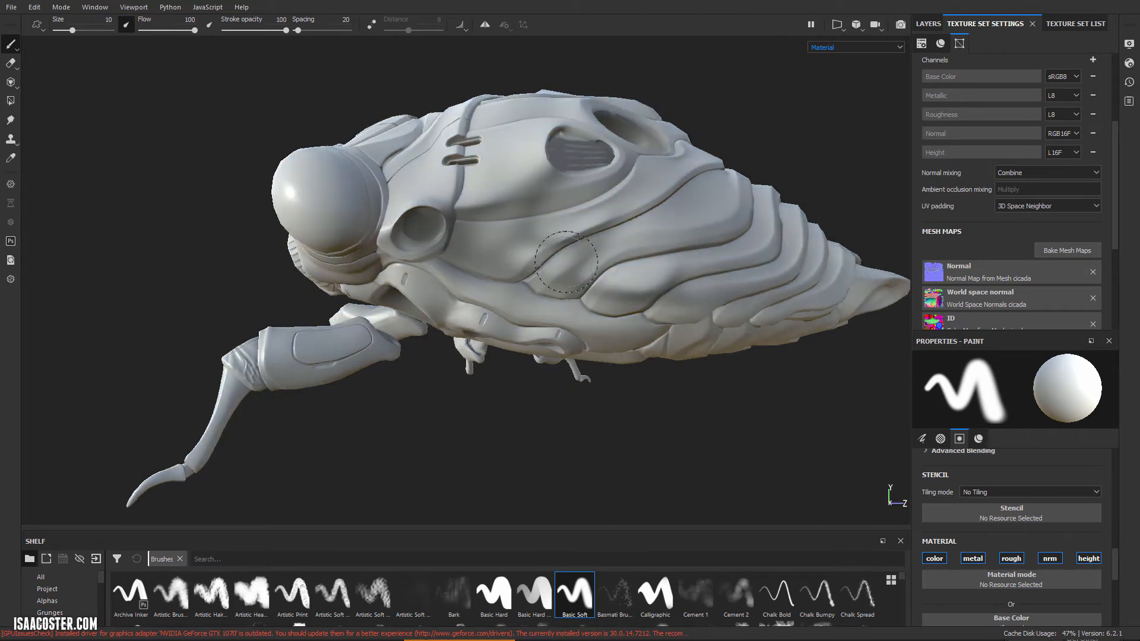
{"action": "left_click_drag", "start_coordinate": [566, 262], "coordinate": [571, 327], "text": "alt"}
{"action": "left_click_drag", "start_coordinate": [650, 299], "coordinate": [527, 183], "text": "alt"}
{"action": "mouse_move", "coordinate": [646, 287]}
{"action": "left_mouse_down", "text": "alt"}
{"action": "mouse_move", "coordinate": [628, 331]}
{"action": "mouse_move", "coordinate": [597, 202]}
{"action": "mouse_move", "coordinate": [439, 193]}
{"action": "mouse_move", "coordinate": [602, 197]}
{"action": "mouse_move", "coordinate": [453, 207]}
{"action": "left_mouse_up", "text": "alt"}
{"action": "left_click_drag", "start_coordinate": [508, 240], "coordinate": [491, 256], "text": "alt"}
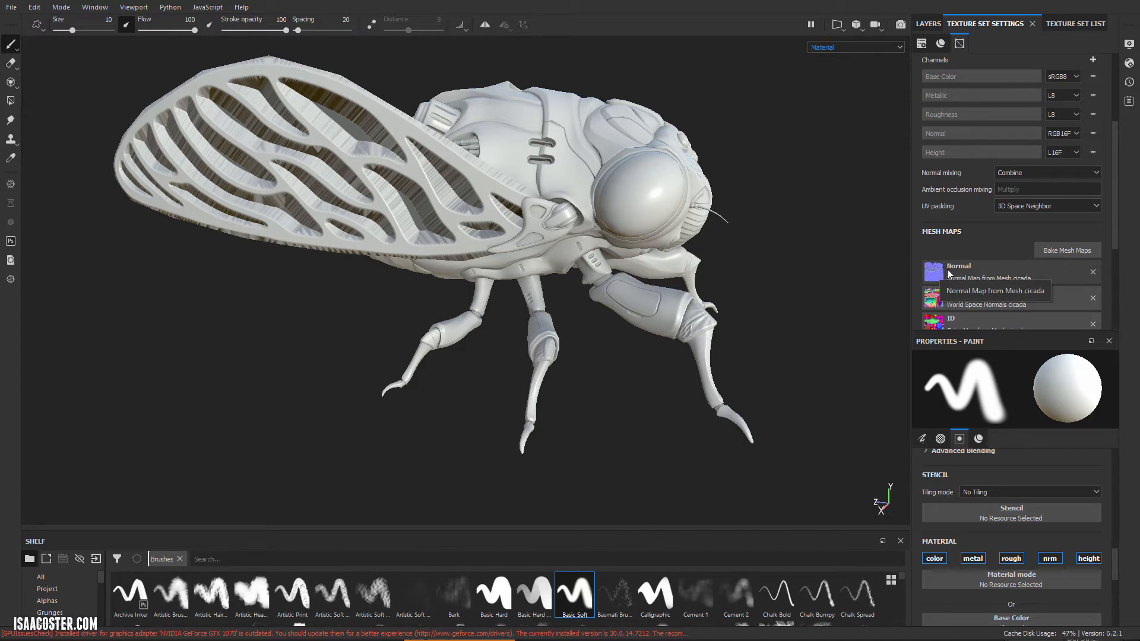
Step: Preview the baked Normal map among the project textures and examine the wing's cut-out edges up close
{"action": "left_click", "coordinate": [939, 270]}
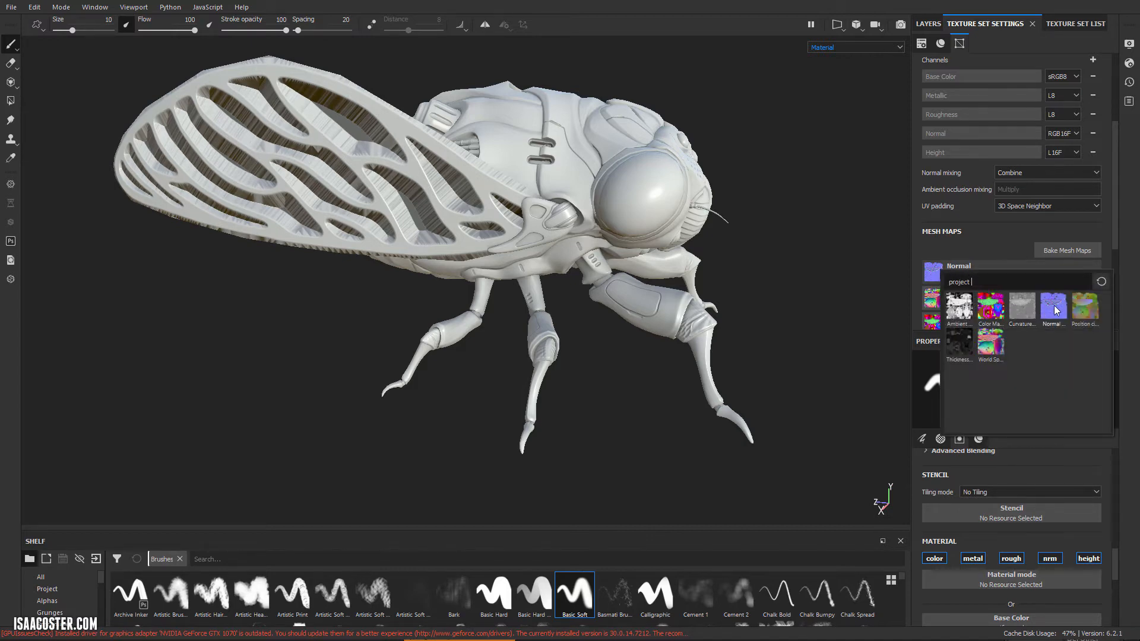
{"action": "mouse_move", "coordinate": [1053, 305]}
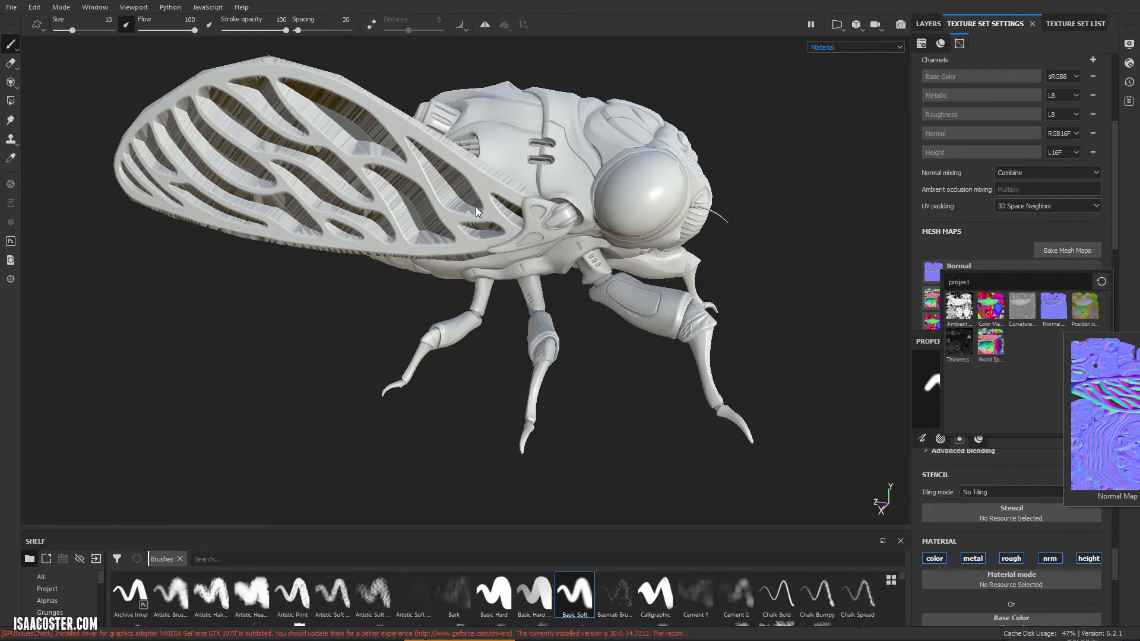
{"action": "scroll", "coordinate": [470, 183], "scroll_direction": "up", "scroll_amount": 5}
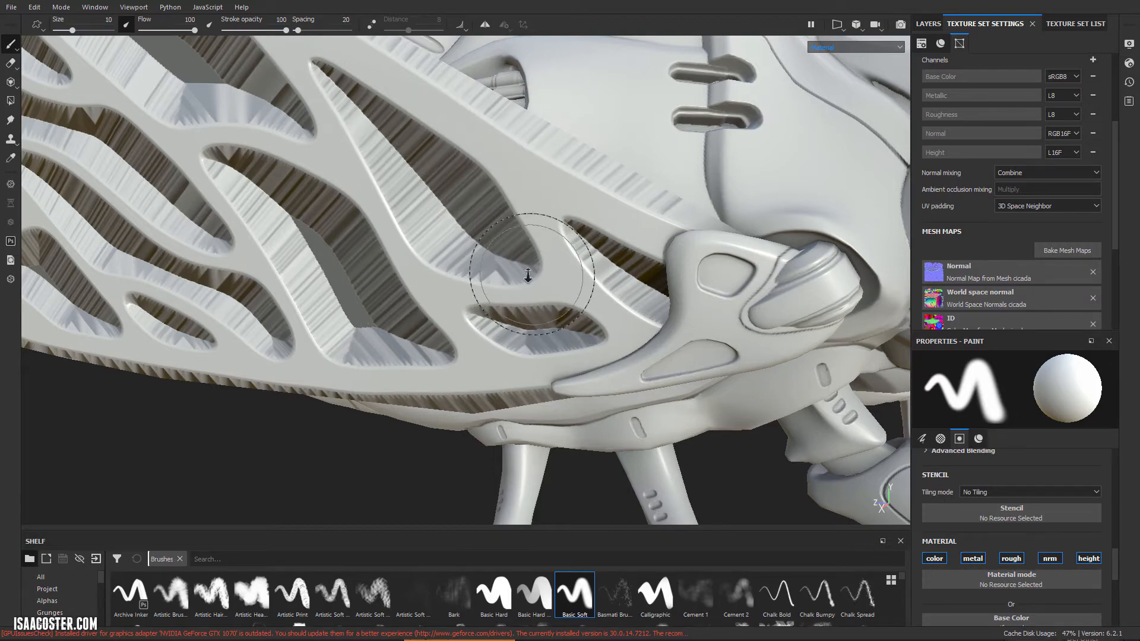
{"action": "scroll", "coordinate": [534, 262], "scroll_direction": "down", "scroll_amount": 4}
{"action": "mouse_move", "coordinate": [409, 236]}
{"action": "left_mouse_down", "text": "alt"}
{"action": "mouse_move", "coordinate": [537, 237]}
{"action": "mouse_move", "coordinate": [315, 264]}
{"action": "mouse_move", "coordinate": [338, 264]}
{"action": "left_mouse_up", "text": "alt"}
{"action": "scroll", "coordinate": [443, 255], "scroll_direction": "up", "scroll_amount": 4}
{"action": "scroll", "coordinate": [438, 261], "scroll_direction": "down", "scroll_amount": 5}
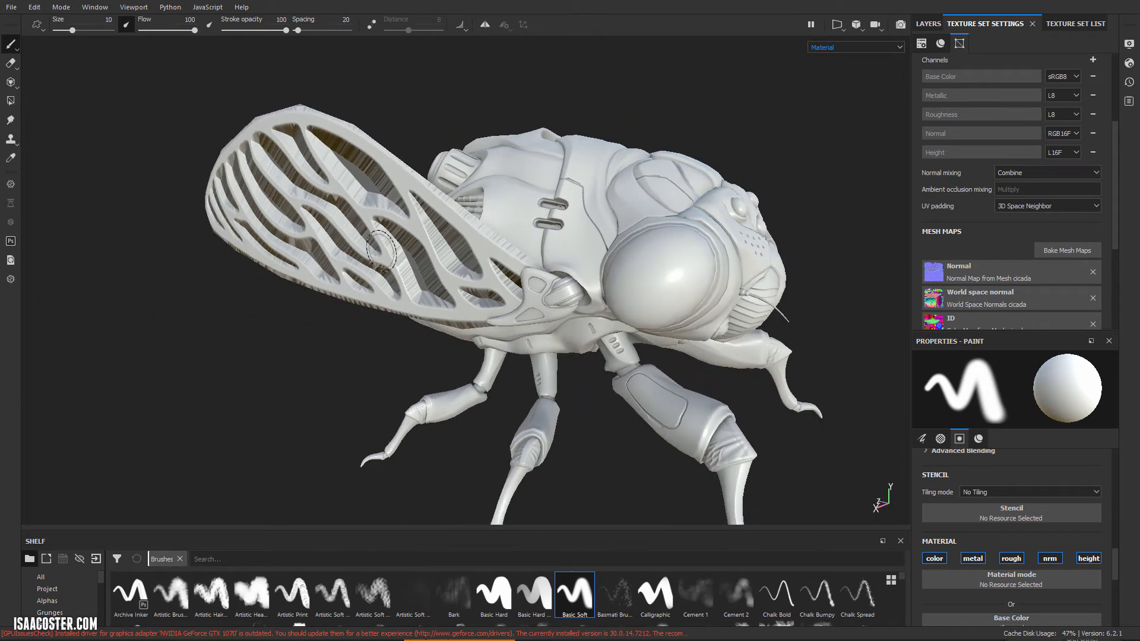
Step: Examine the baked shading of the wing's openings and the cicada's body from several angles and distances
{"action": "middle_click_drag", "start_coordinate": [388, 264], "coordinate": [353, 186], "text": "alt"}
{"action": "left_click_drag", "start_coordinate": [353, 185], "coordinate": [377, 186], "text": "alt"}
{"action": "scroll", "coordinate": [376, 186], "scroll_direction": "down", "scroll_amount": 2}
{"action": "scroll", "coordinate": [505, 219], "scroll_direction": "down", "scroll_amount": 4}
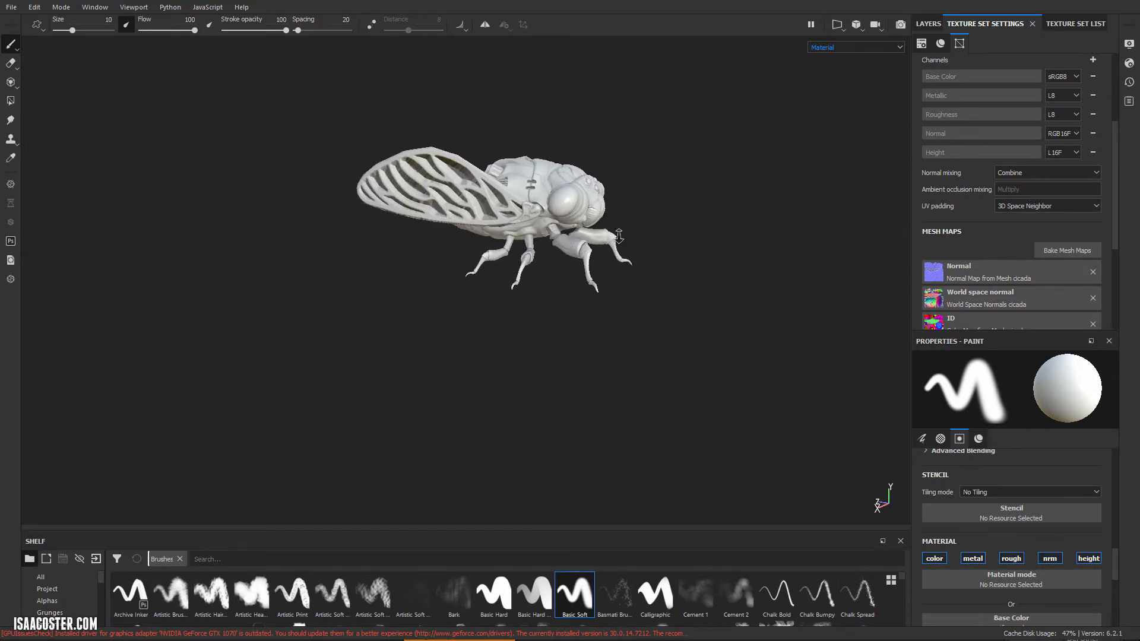
{"action": "scroll", "coordinate": [618, 235], "scroll_direction": "up", "scroll_amount": 3}
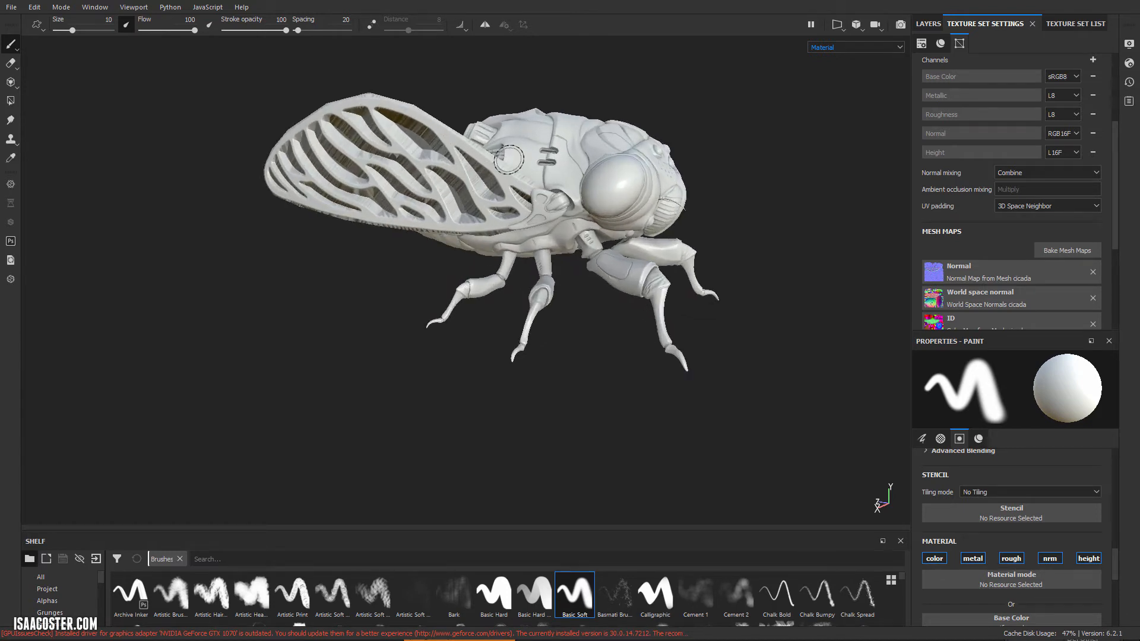
{"action": "left_click_drag", "start_coordinate": [558, 206], "coordinate": [468, 173], "text": "alt"}
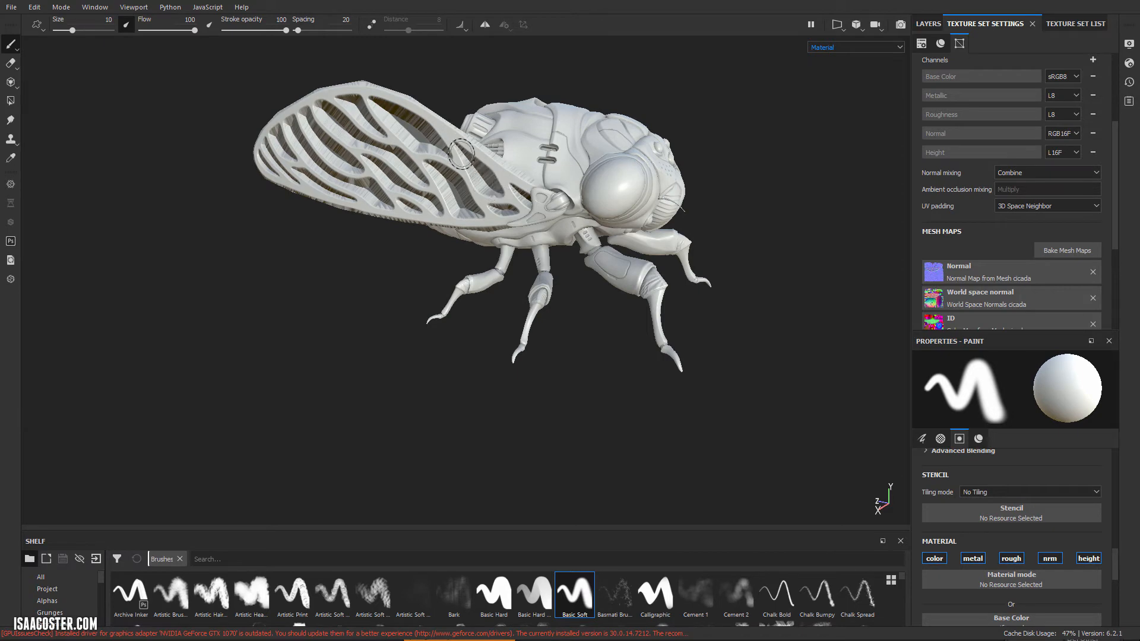
{"action": "right_click_drag", "start_coordinate": [492, 177], "coordinate": [586, 383], "text": "alt"}
{"action": "right_click_drag", "start_coordinate": [693, 231], "coordinate": [617, 208], "text": "alt"}
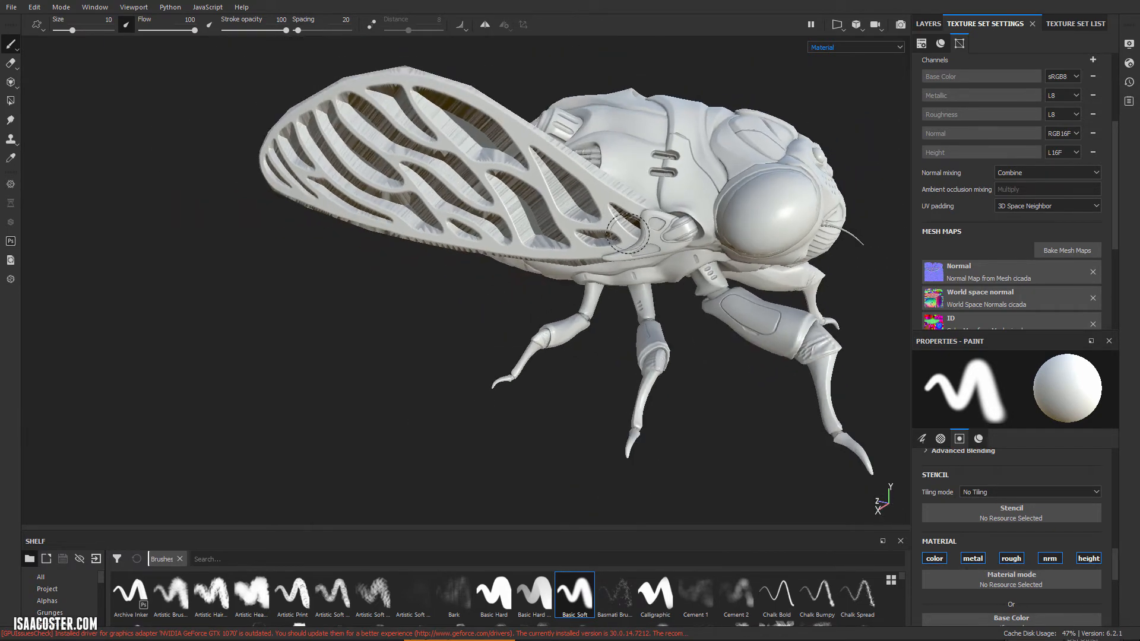
{"action": "mouse_move", "coordinate": [618, 207]}
{"action": "left_mouse_down", "text": "alt"}
{"action": "mouse_move", "coordinate": [566, 218]}
{"action": "mouse_move", "coordinate": [628, 217]}
{"action": "left_mouse_up", "text": "alt"}
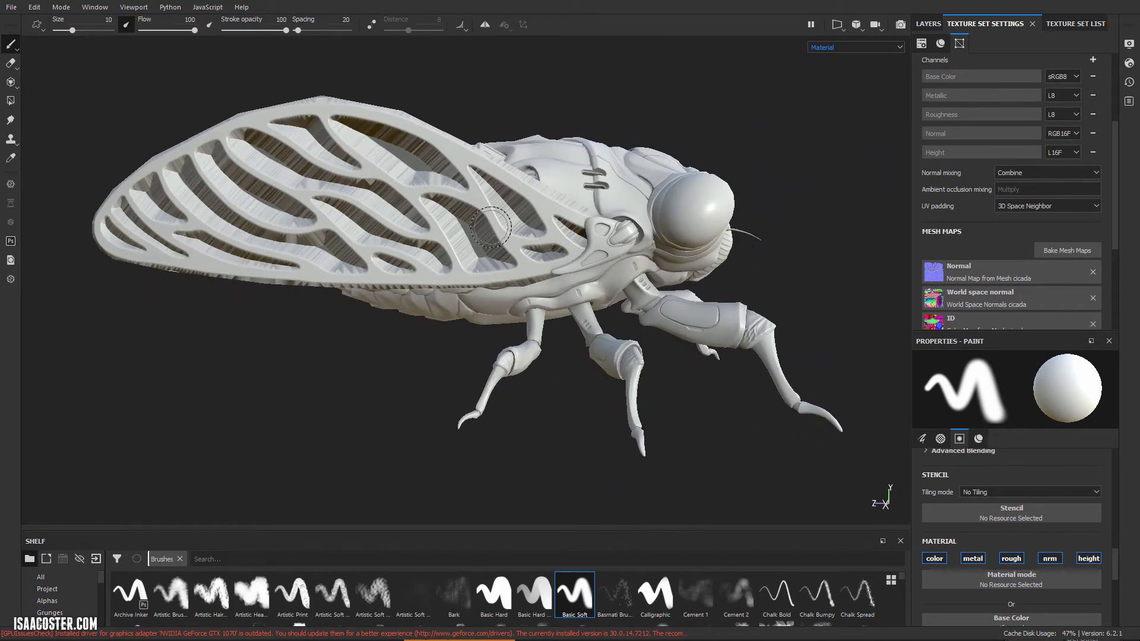
{"action": "right_click_drag", "start_coordinate": [489, 229], "coordinate": [560, 315], "text": "alt"}
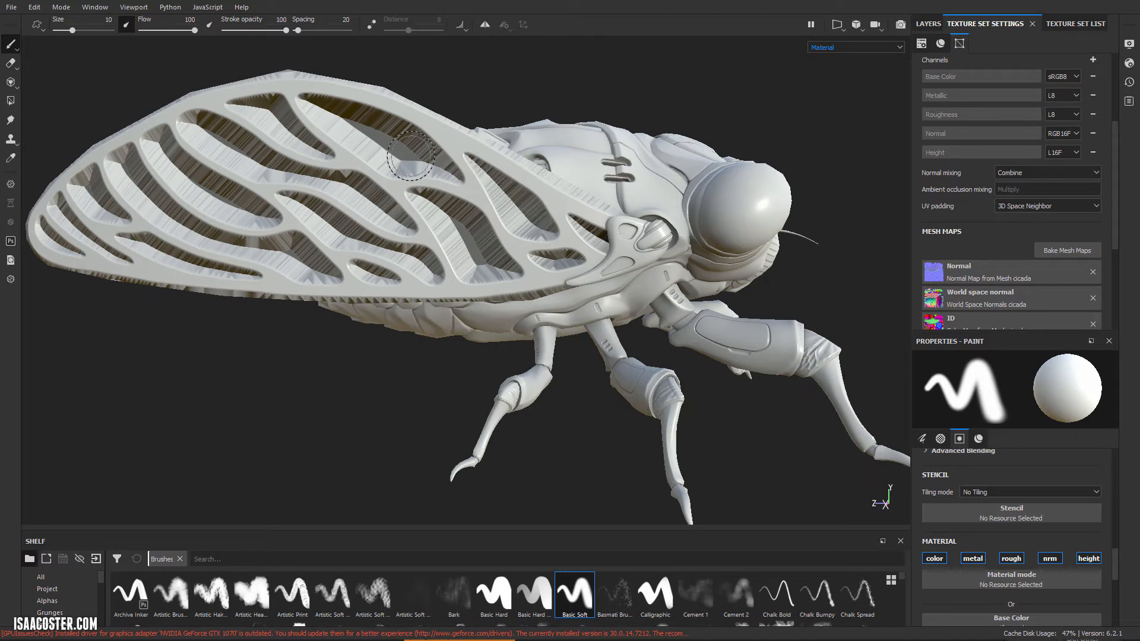
{"action": "left_click_drag", "start_coordinate": [437, 164], "coordinate": [356, 170], "text": "alt"}
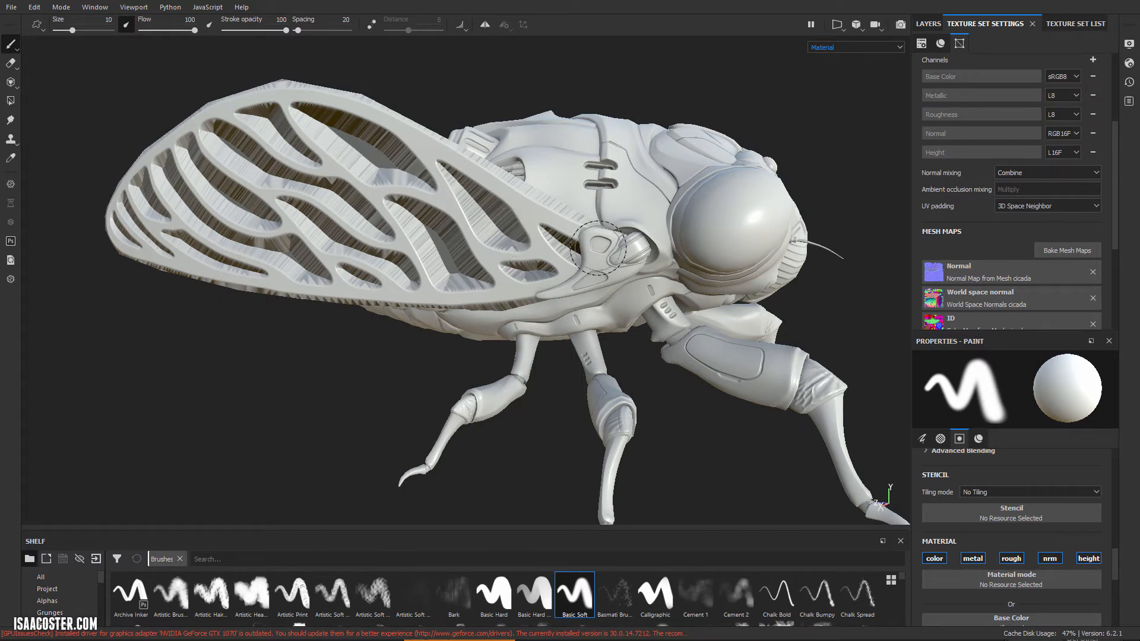
{"action": "left_click_drag", "start_coordinate": [588, 246], "coordinate": [487, 267], "text": "alt"}
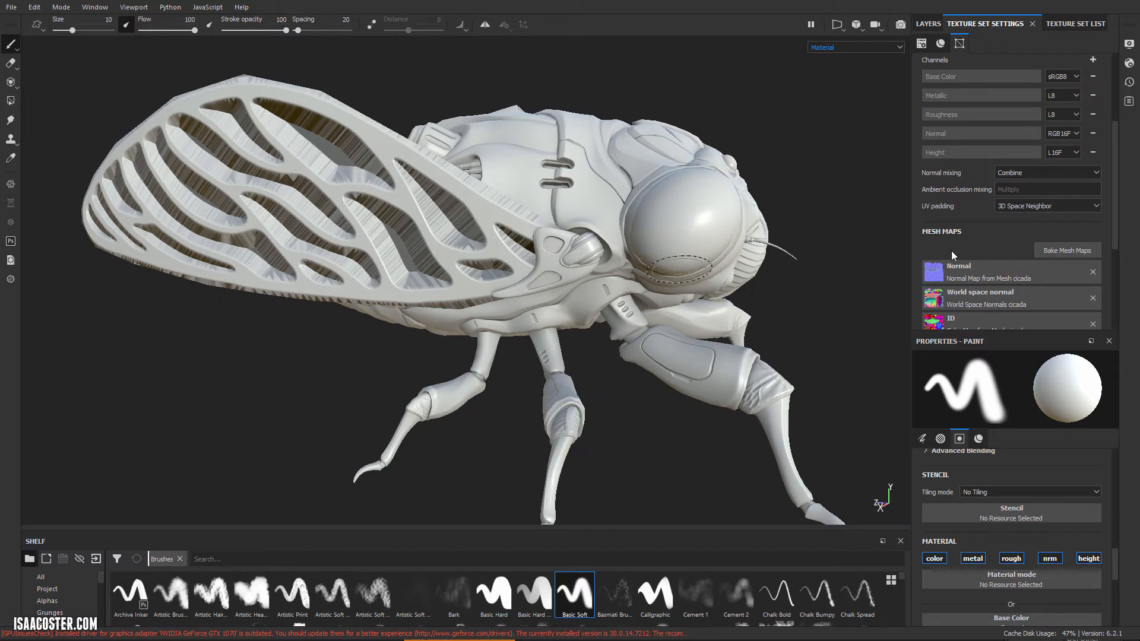
Step: Open the mesh map baking settings and exclude every map except ID from the bake
{"action": "left_click", "coordinate": [1079, 251]}
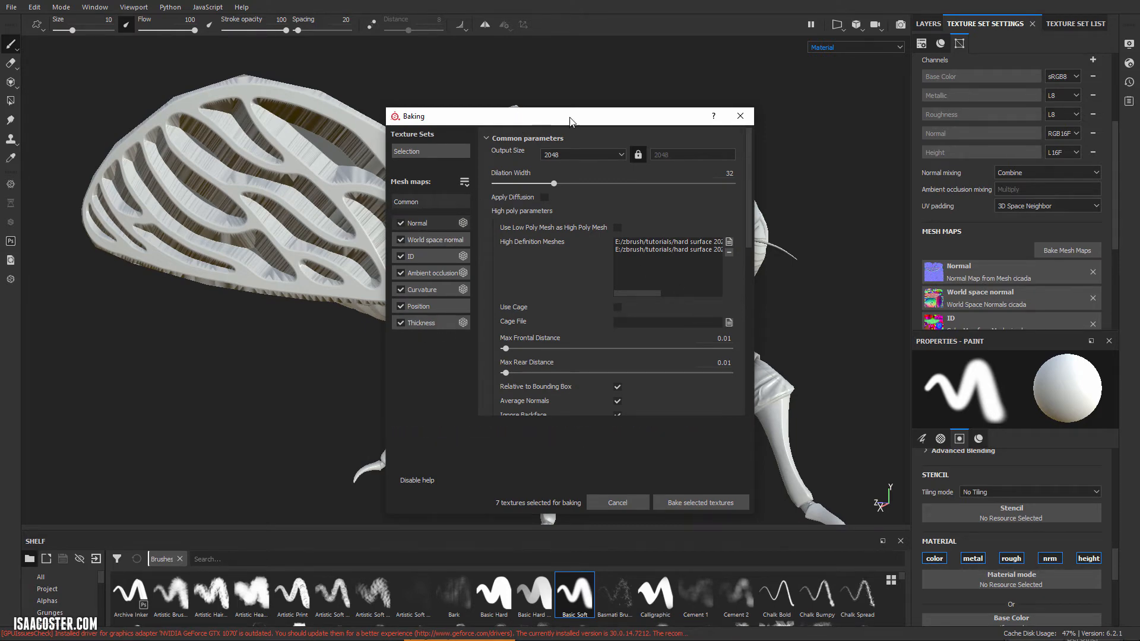
{"action": "left_click_drag", "start_coordinate": [570, 121], "coordinate": [815, 85]}
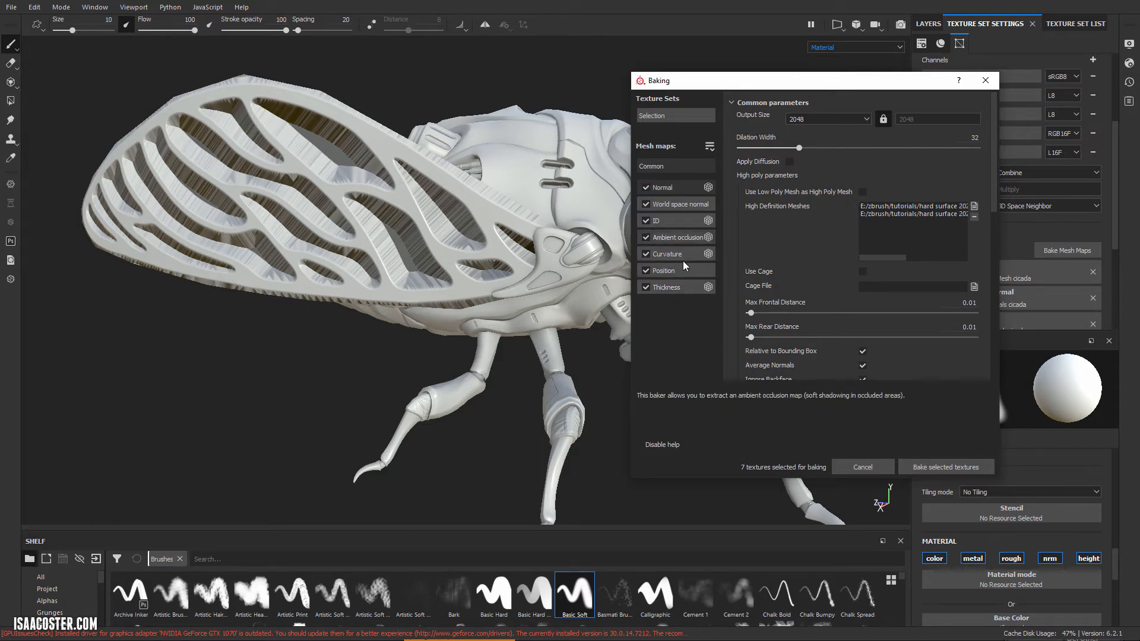
{"action": "left_click", "coordinate": [644, 188]}
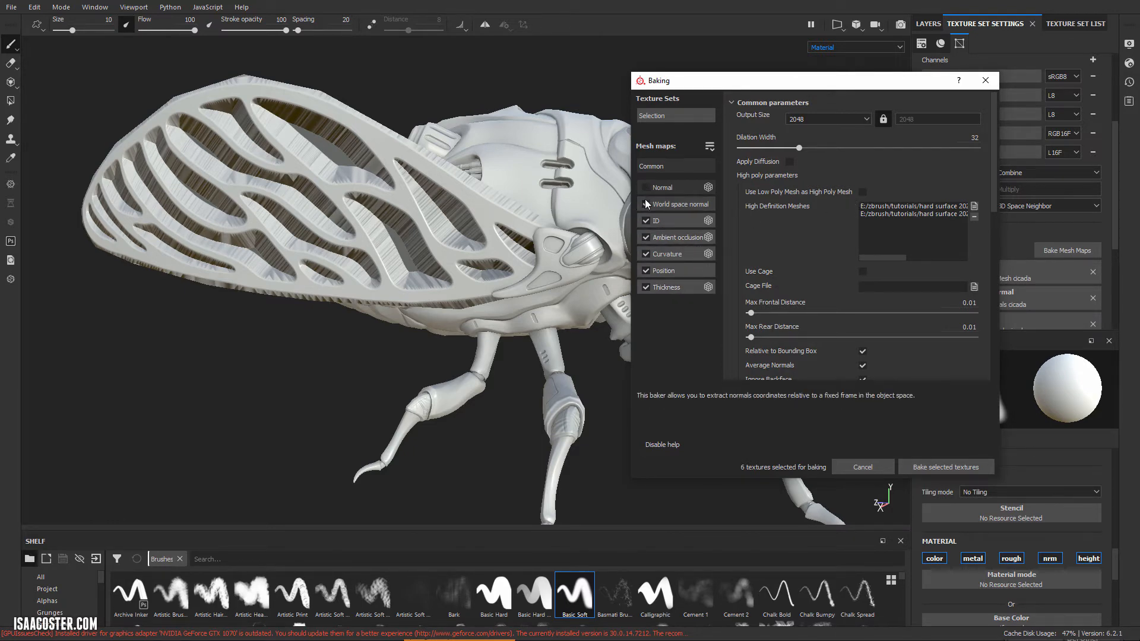
{"action": "left_click", "coordinate": [646, 255]}
{"action": "left_click", "coordinate": [646, 287]}
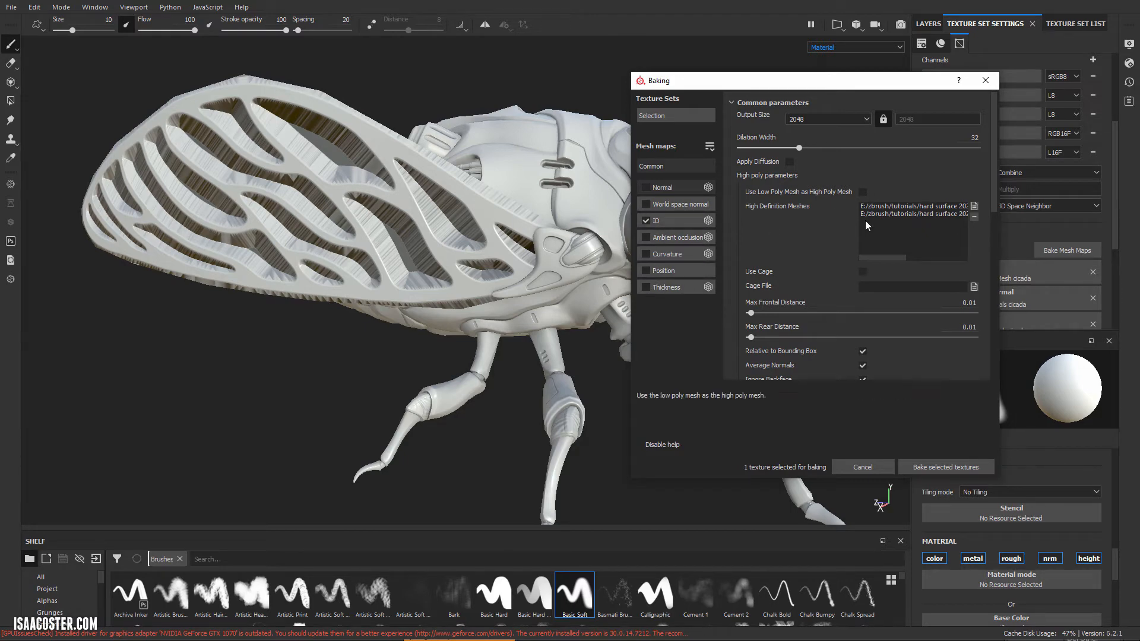
Step: Bake the ID map with an output size of 4096 and antialiasing set to Subsampling 4x4
{"action": "left_click", "coordinate": [840, 123]}
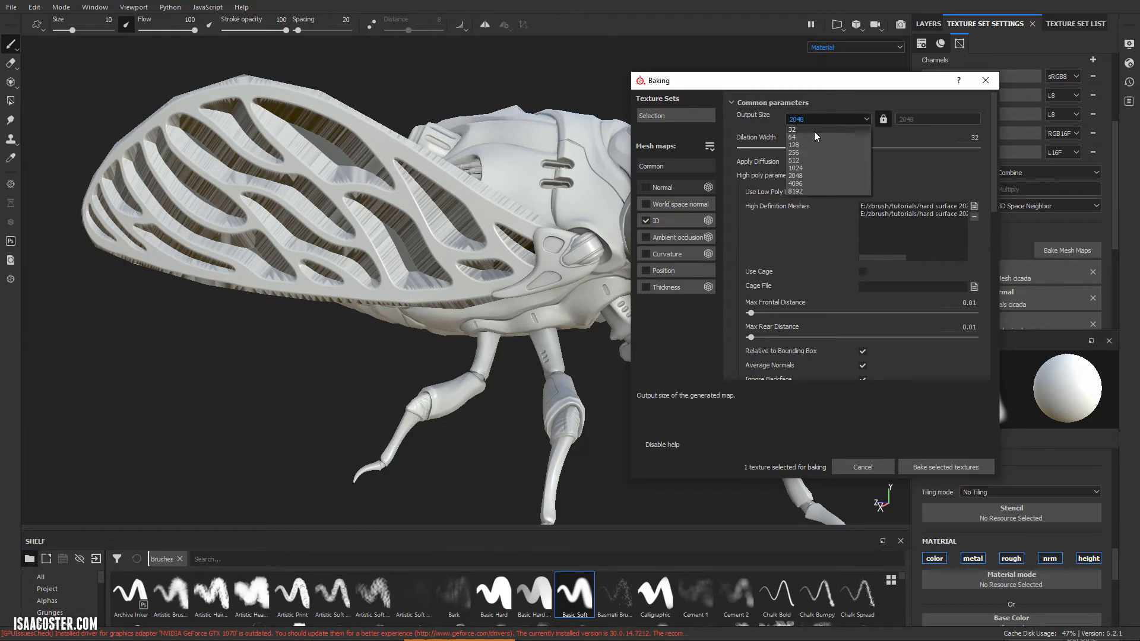
{"action": "left_click", "coordinate": [814, 182]}
{"action": "scroll", "coordinate": [831, 264], "scroll_direction": "down", "scroll_amount": 3}
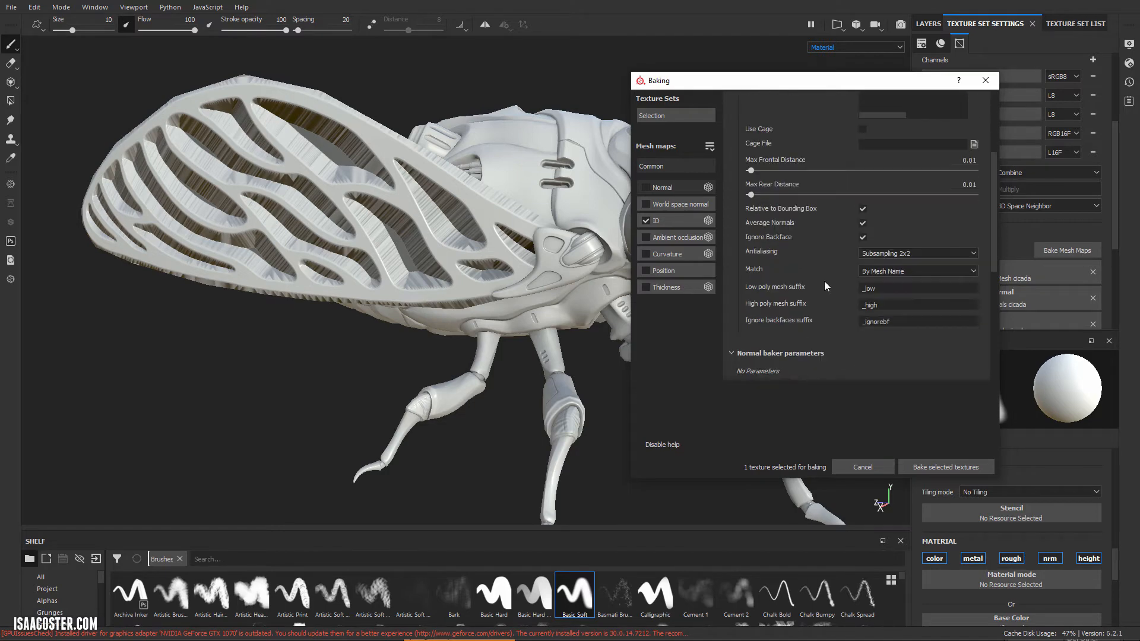
{"action": "left_click", "coordinate": [948, 255]}
{"action": "left_click", "coordinate": [885, 279]}
{"action": "left_click", "coordinate": [944, 467]}
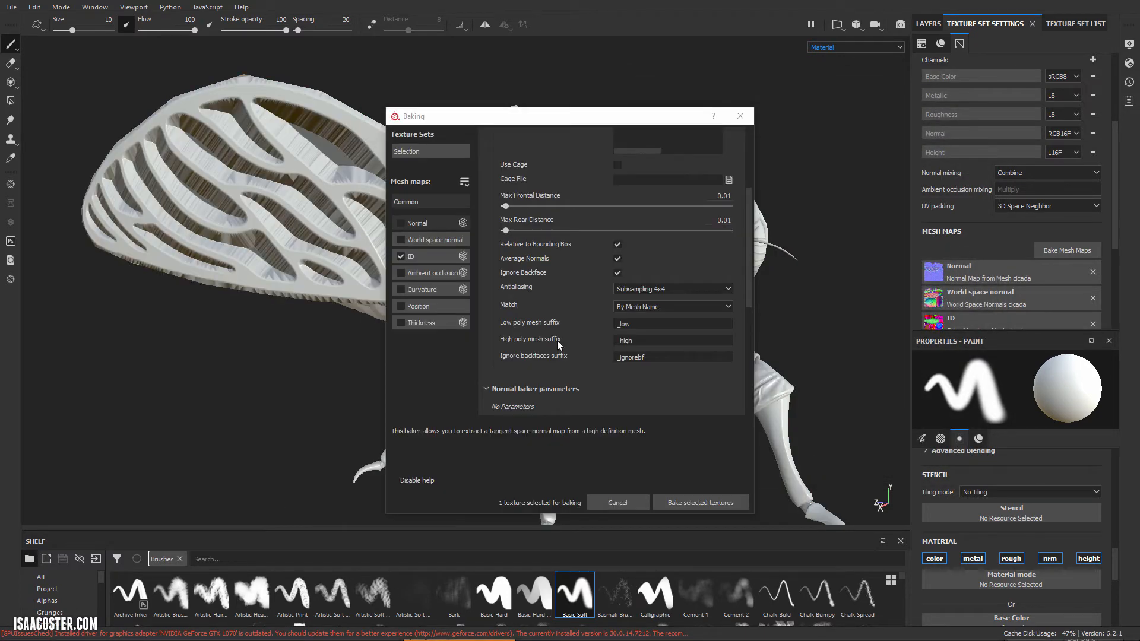
Step: Set the dilation width to 0 and rebake the ID map
{"action": "scroll", "coordinate": [596, 286], "scroll_direction": "up", "scroll_amount": 5}
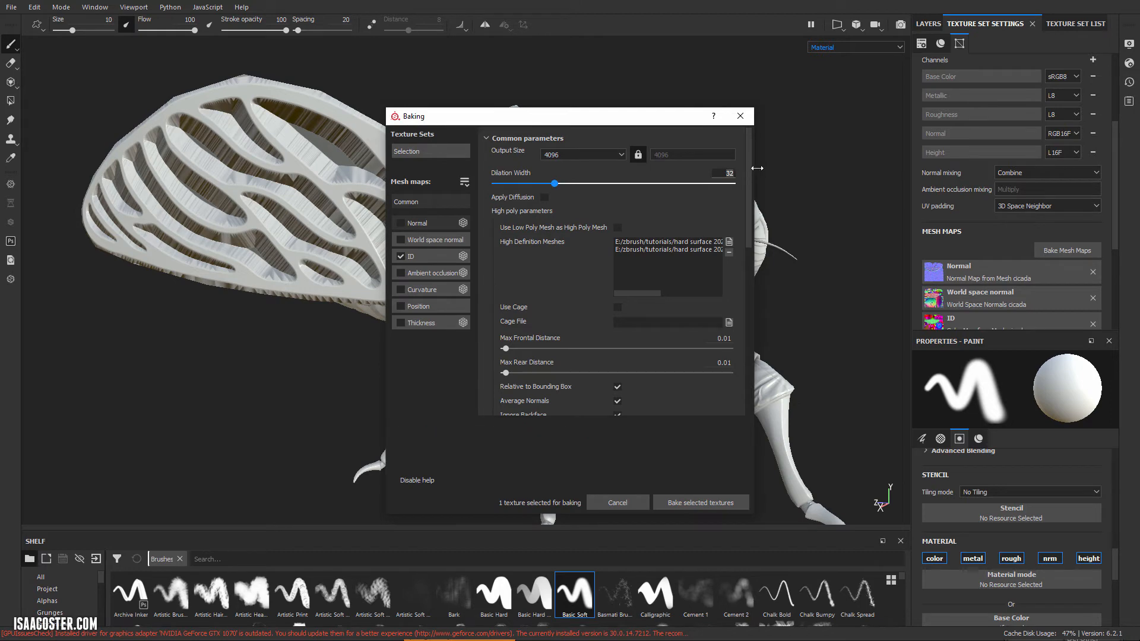
{"action": "type", "text": "0"}
{"action": "key", "text": "Return"}
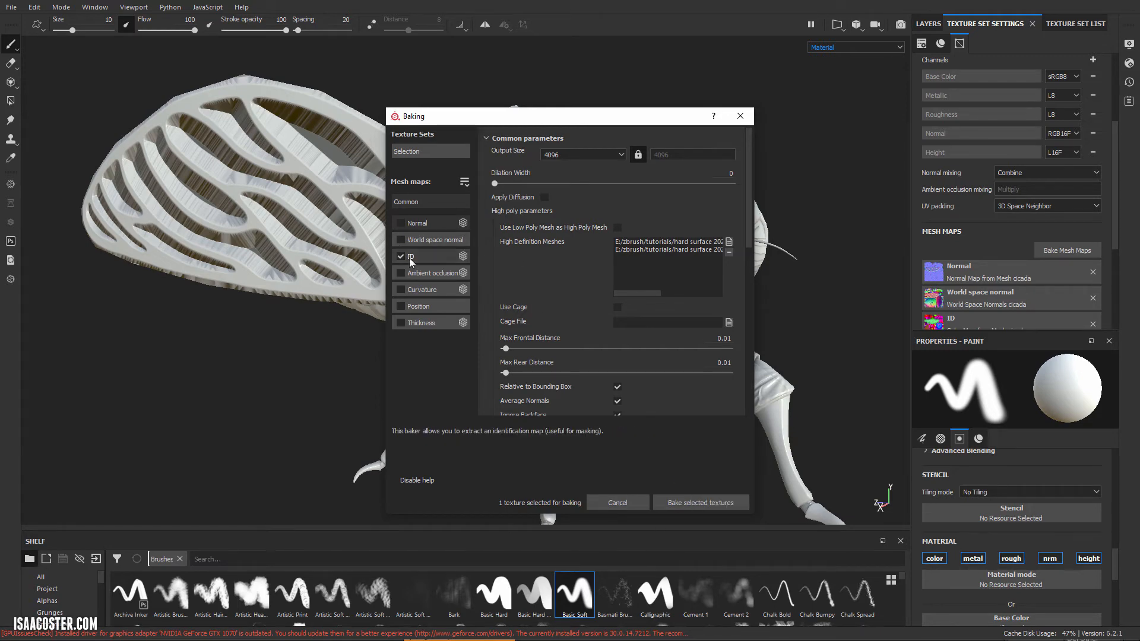
{"action": "left_click", "coordinate": [693, 502]}
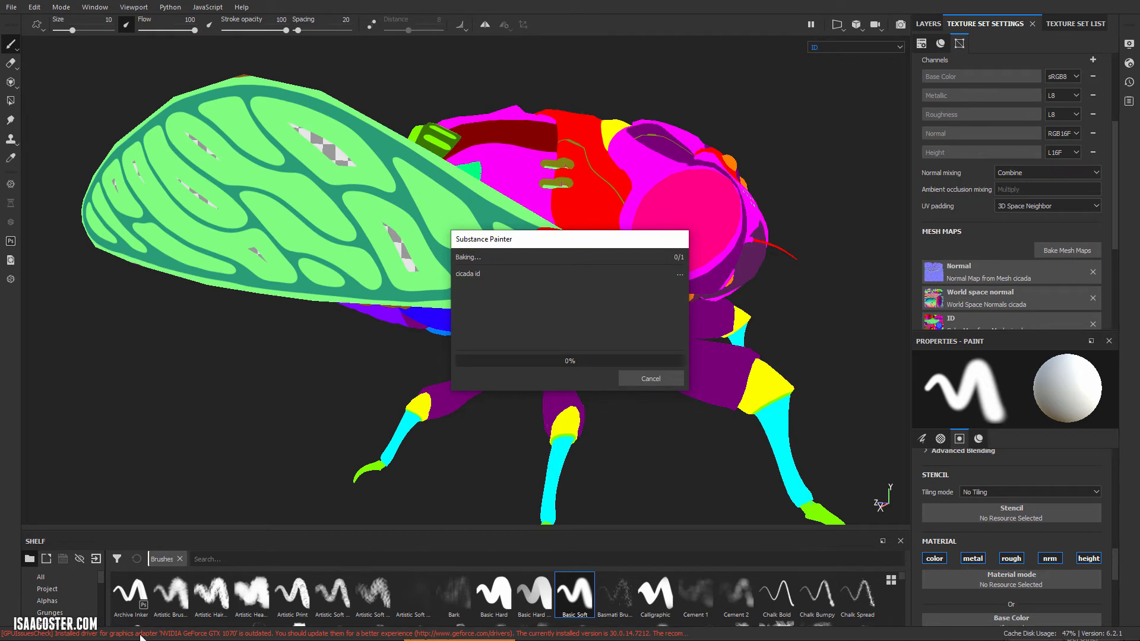
{"action": "left_click", "coordinate": [653, 378]}
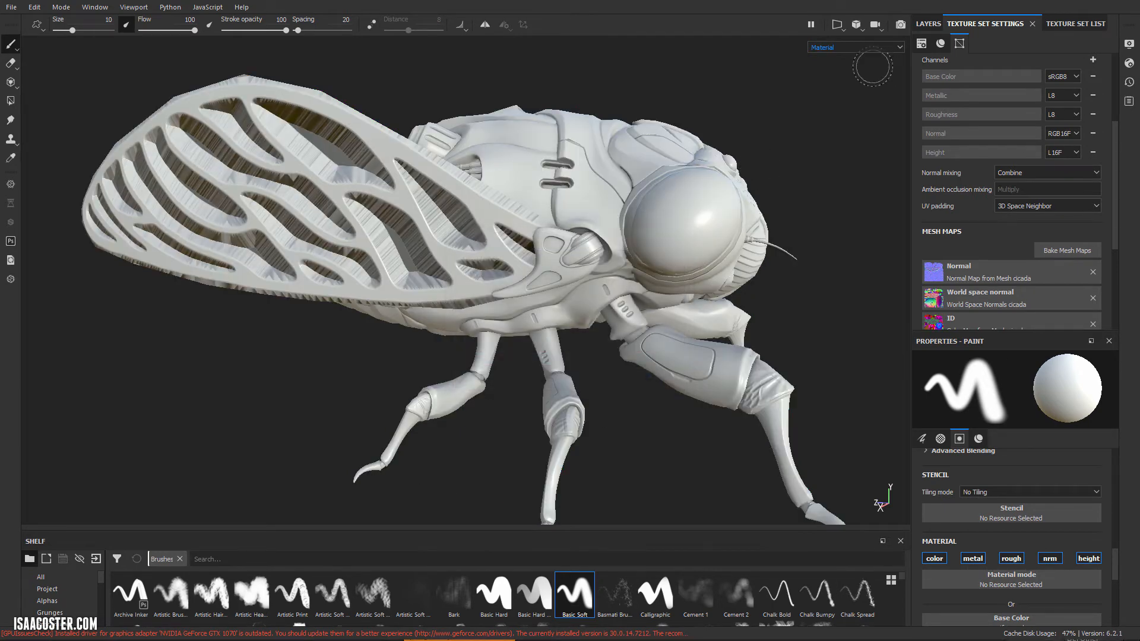
Step: Display the ID mesh map on the cicada and inspect the wing's veins and transparent openings
{"action": "left_click", "coordinate": [870, 48]}
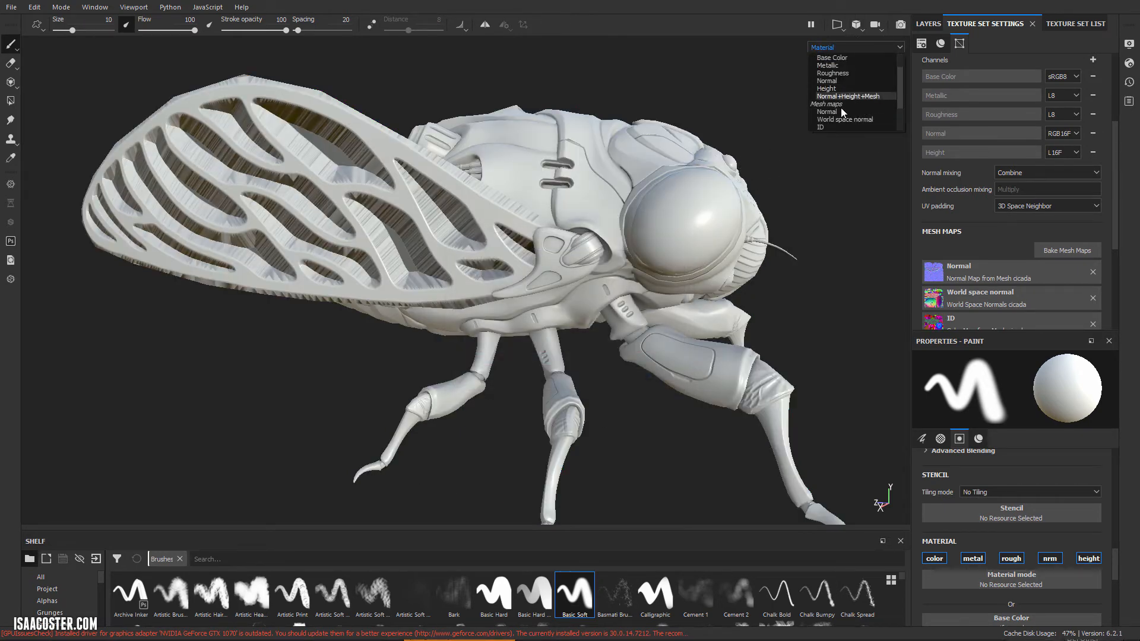
{"action": "left_click", "coordinate": [826, 127]}
{"action": "left_click_drag", "start_coordinate": [490, 246], "coordinate": [592, 253], "text": "alt"}
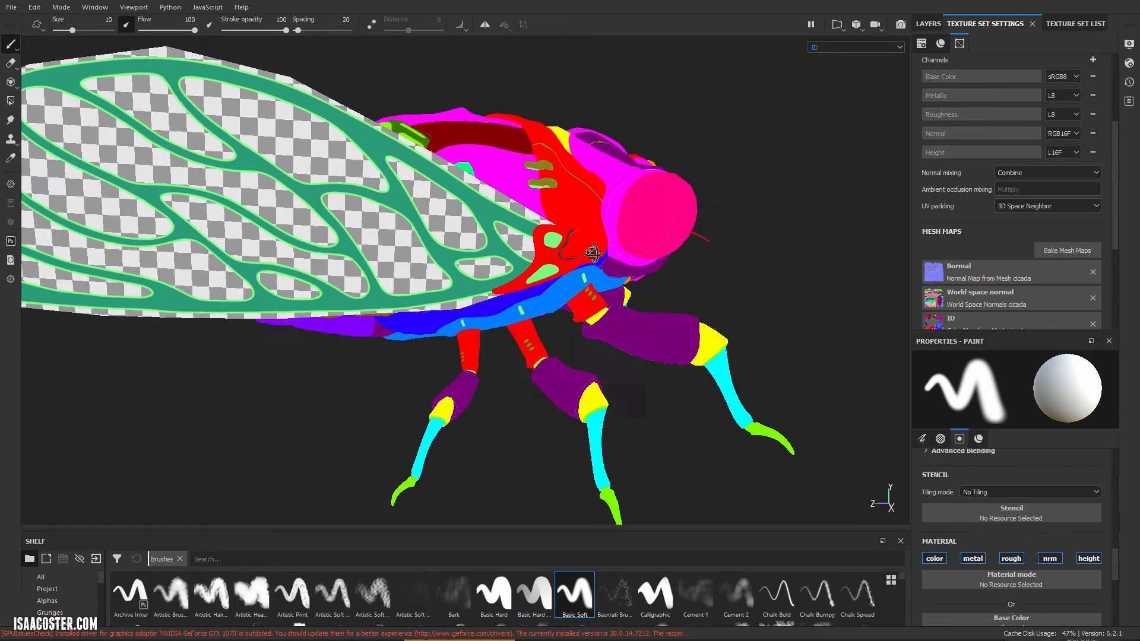
{"action": "scroll", "coordinate": [599, 237], "scroll_direction": "up", "scroll_amount": 10}
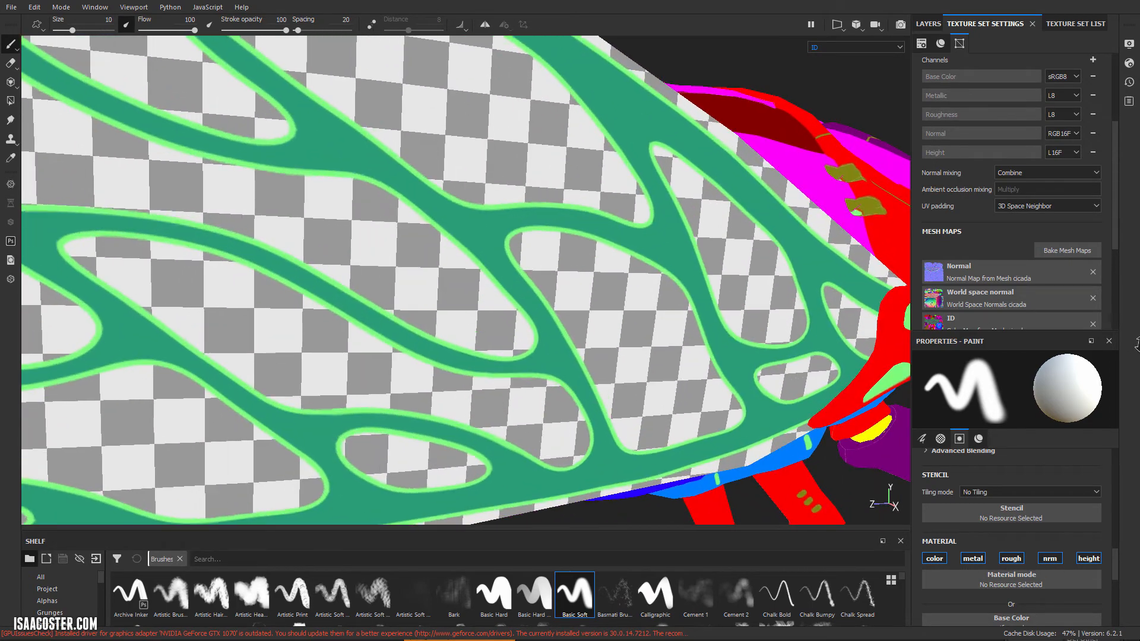
{"action": "scroll", "coordinate": [498, 240], "scroll_direction": "down", "scroll_amount": 8}
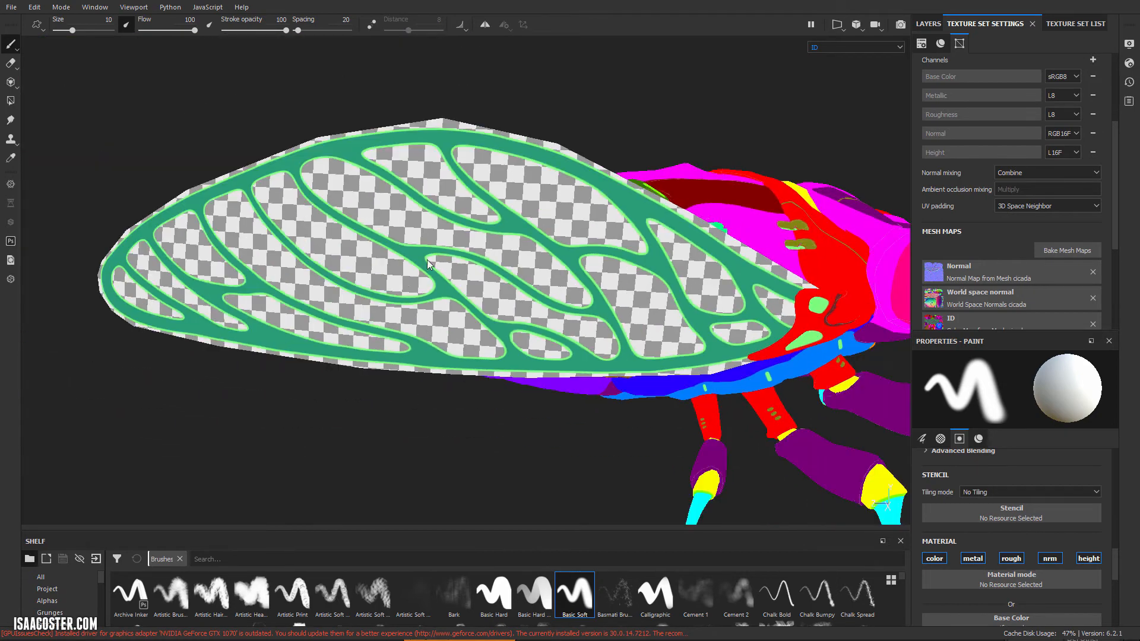
{"action": "left_click_drag", "start_coordinate": [427, 264], "coordinate": [434, 241], "text": "alt"}
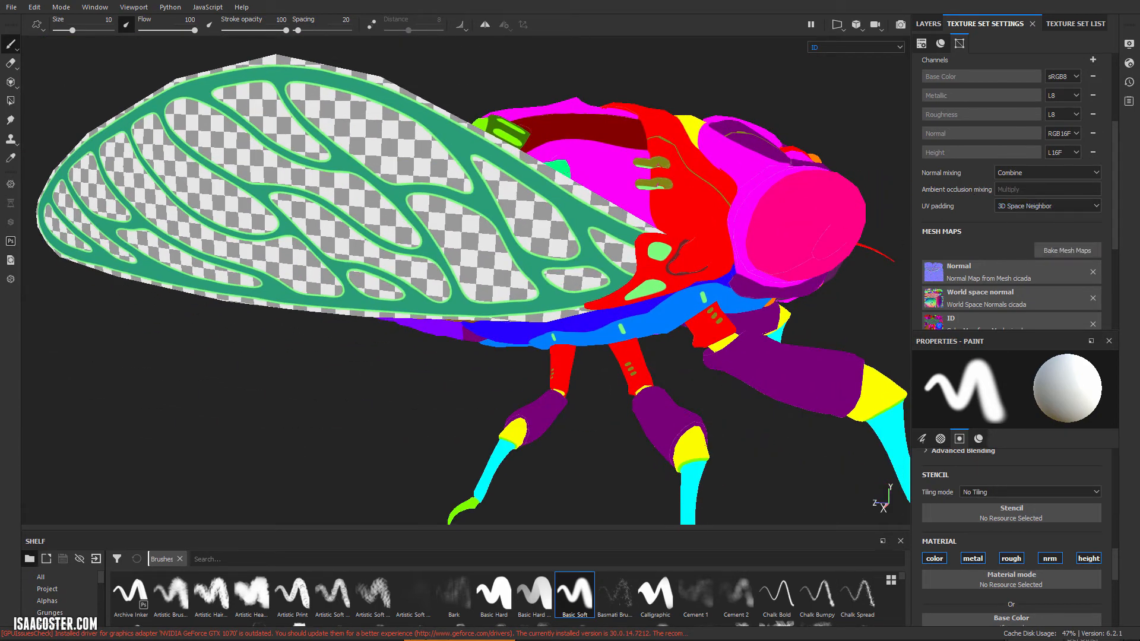
Step: Open the texture export settings and set the output directory to the bakes folder inside Cicada - game res
{"action": "left_click", "coordinate": [16, 13]}
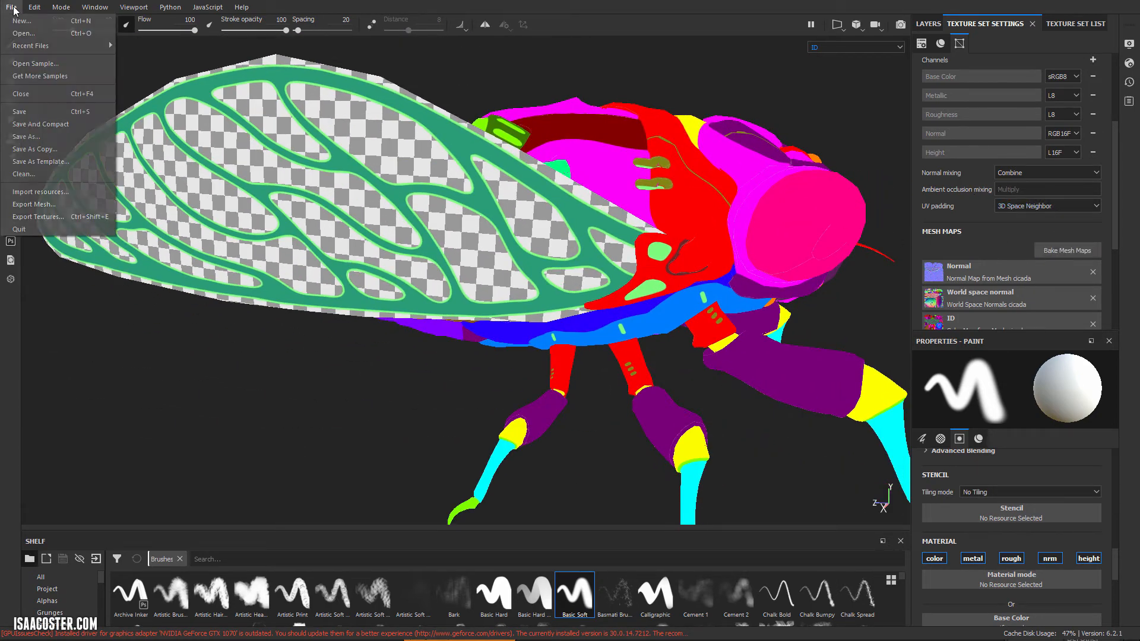
{"action": "left_click", "coordinate": [51, 219]}
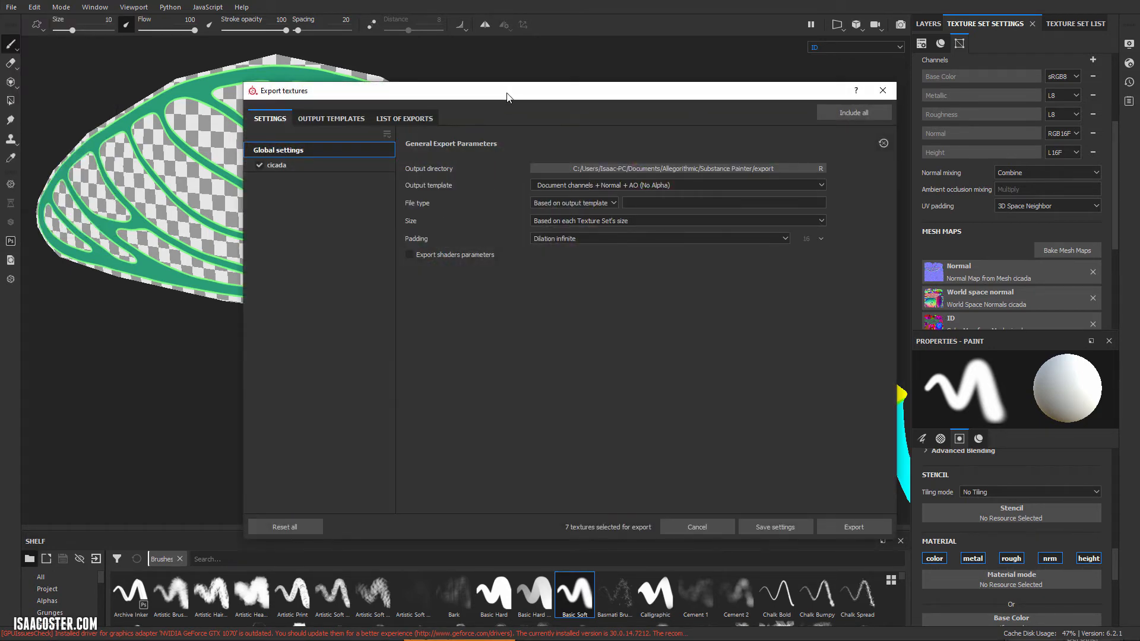
{"action": "left_click_drag", "start_coordinate": [507, 97], "coordinate": [438, 68]}
{"action": "left_click", "coordinate": [685, 140]}
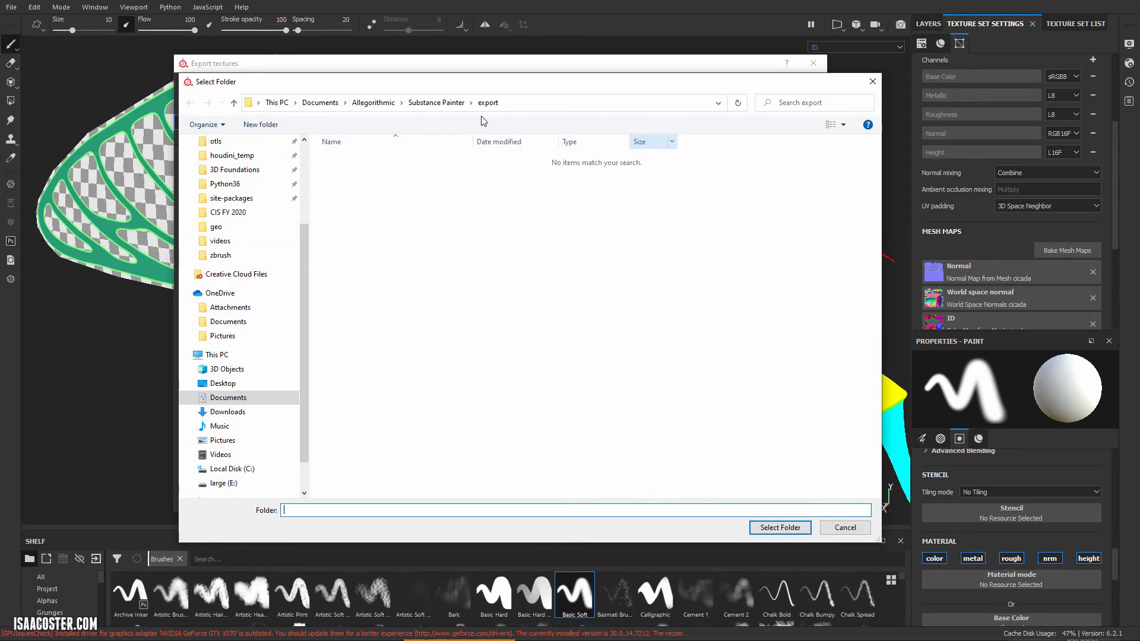
{"action": "left_click", "coordinate": [230, 255]}
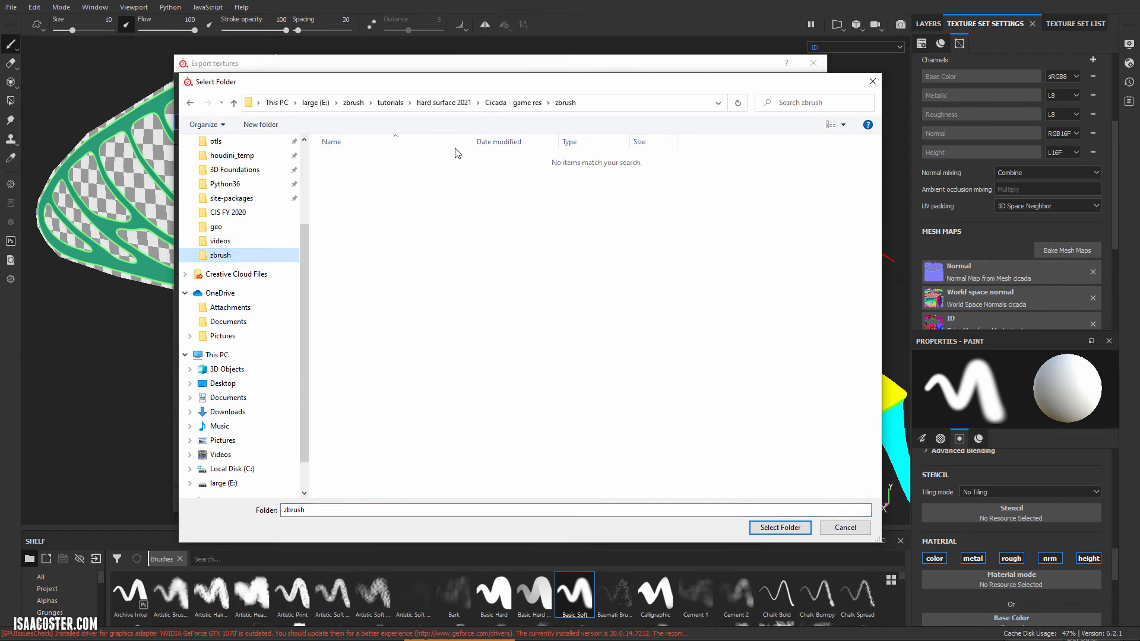
{"action": "left_click", "coordinate": [514, 103]}
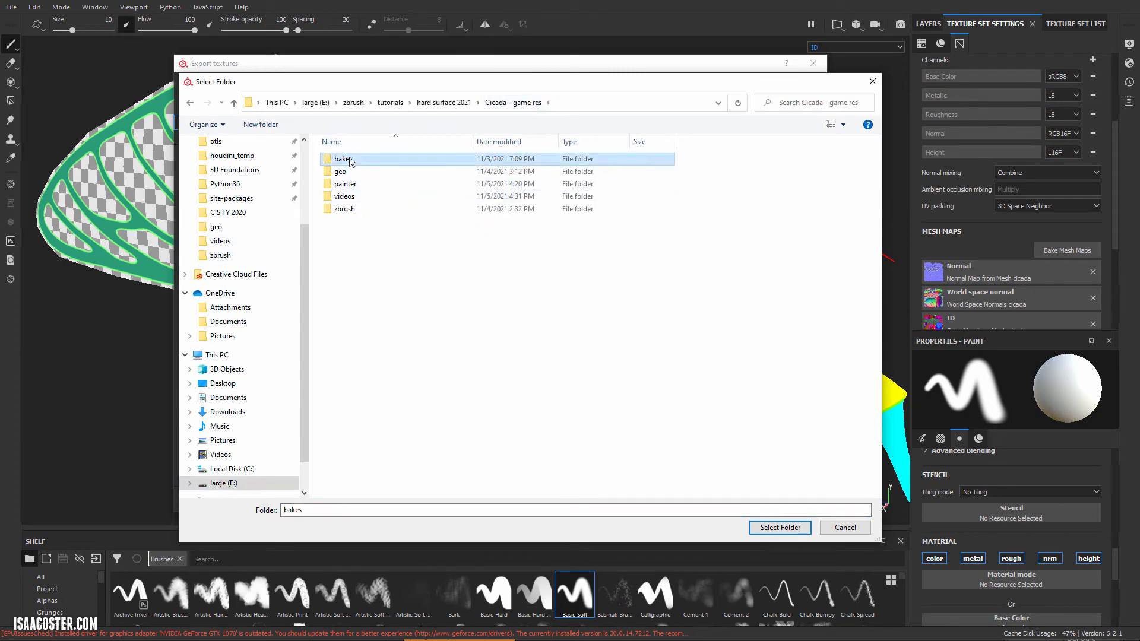
{"action": "double_click", "coordinate": [343, 159]}
{"action": "left_click", "coordinate": [775, 528]}
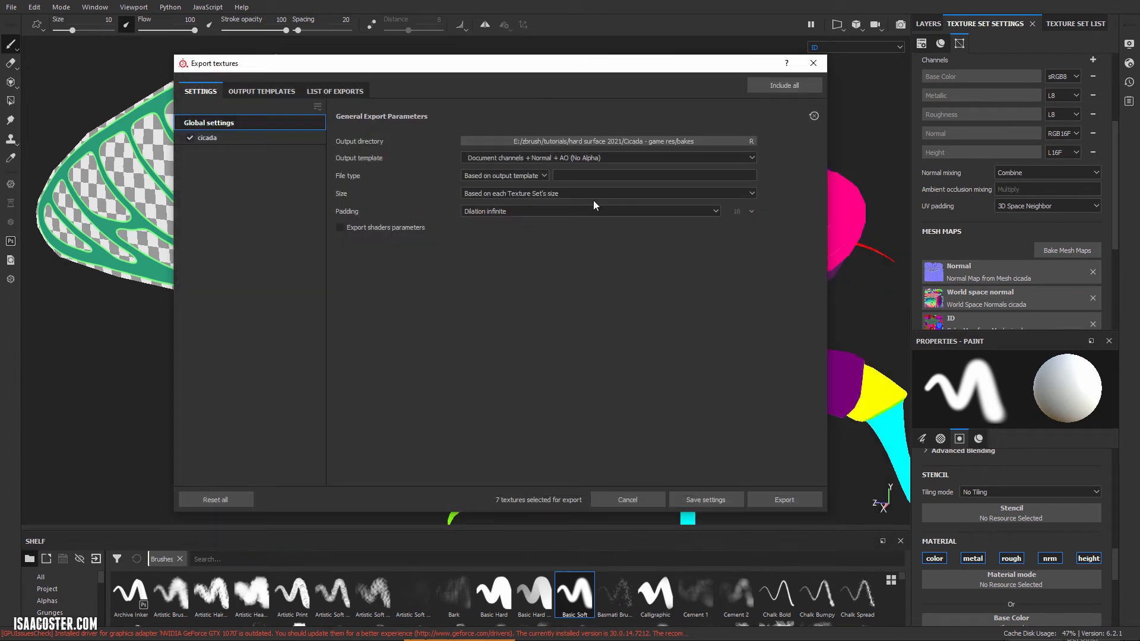
Step: Export the textures with the Mesh Maps output template at a size of 4096
{"action": "left_click", "coordinate": [471, 159]}
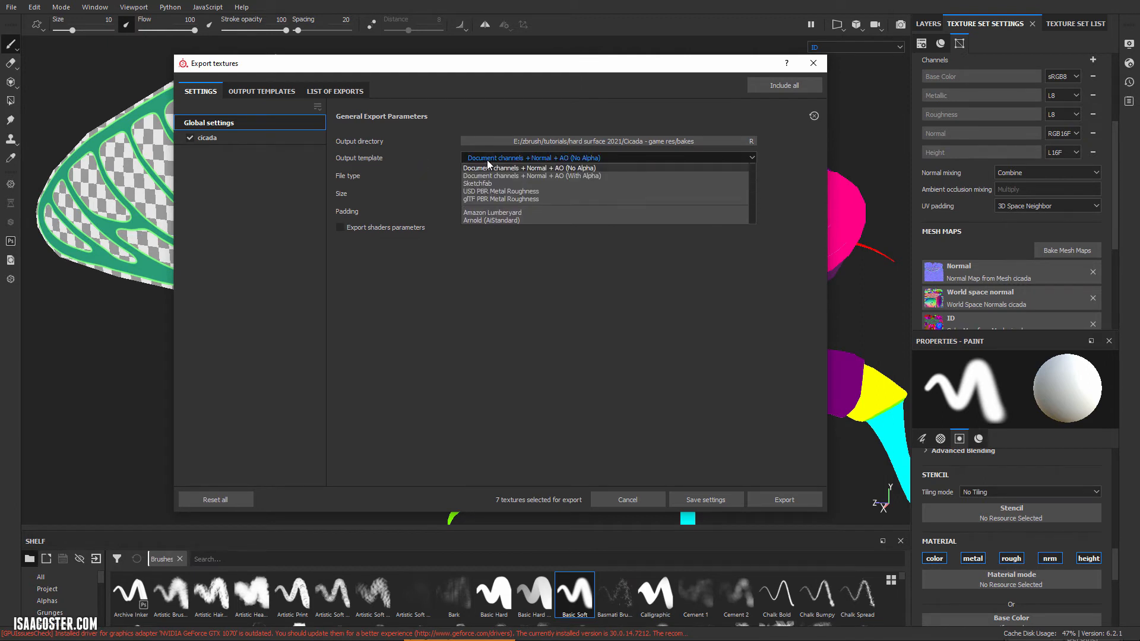
{"action": "scroll", "coordinate": [522, 194], "scroll_direction": "up", "scroll_amount": 5}
{"action": "scroll", "coordinate": [522, 195], "scroll_direction": "down", "scroll_amount": 3}
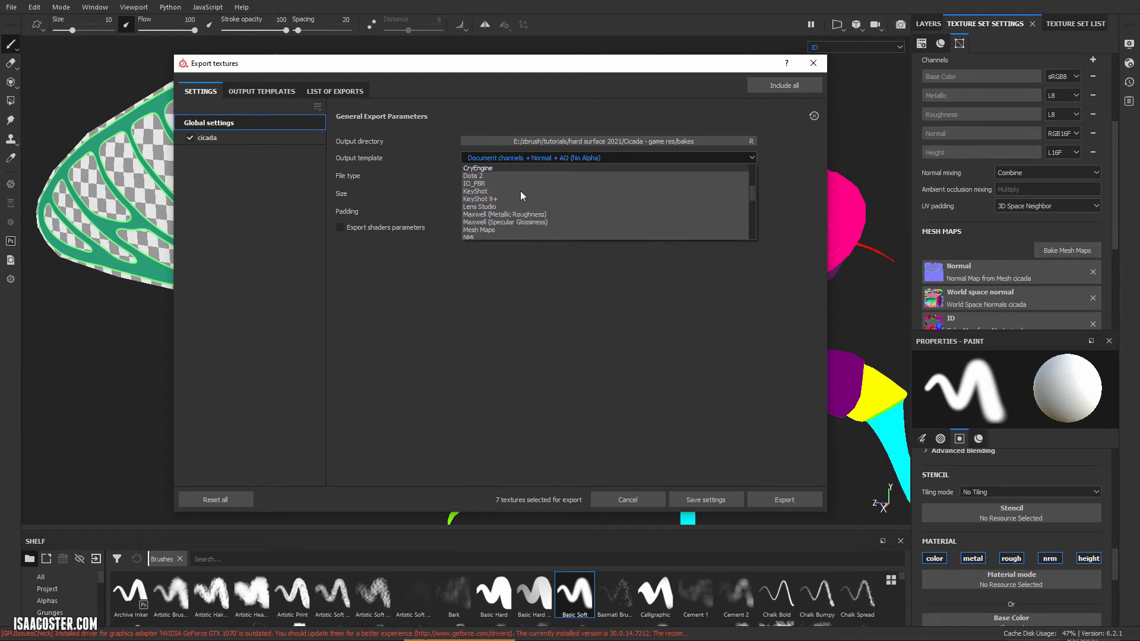
{"action": "left_click", "coordinate": [523, 211]}
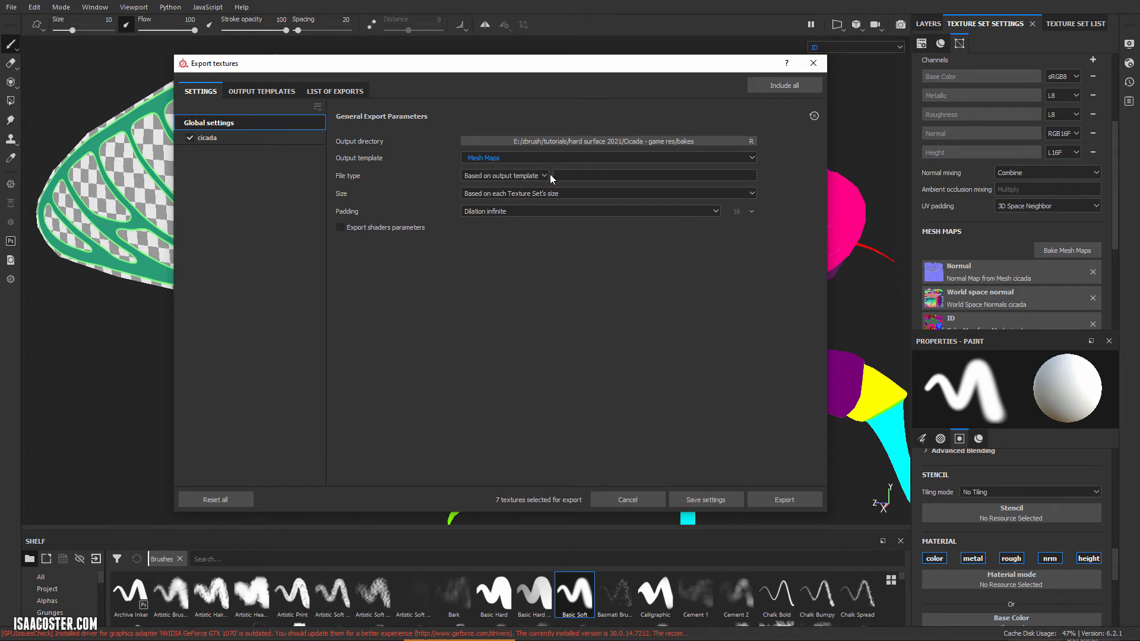
{"action": "left_click", "coordinate": [509, 194]}
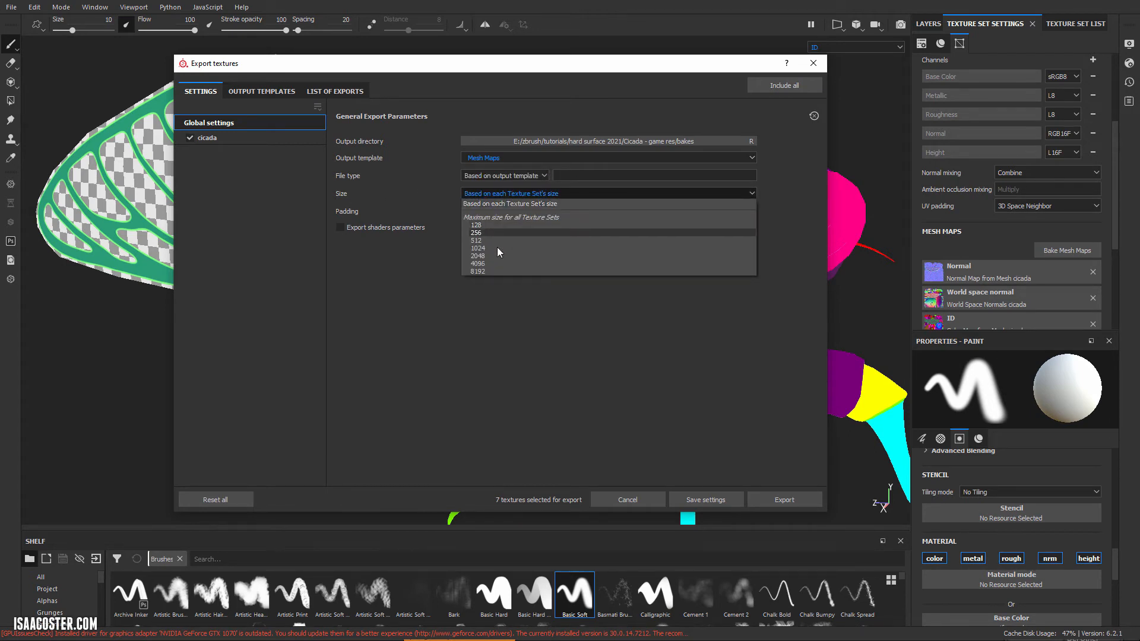
{"action": "left_click", "coordinate": [490, 263]}
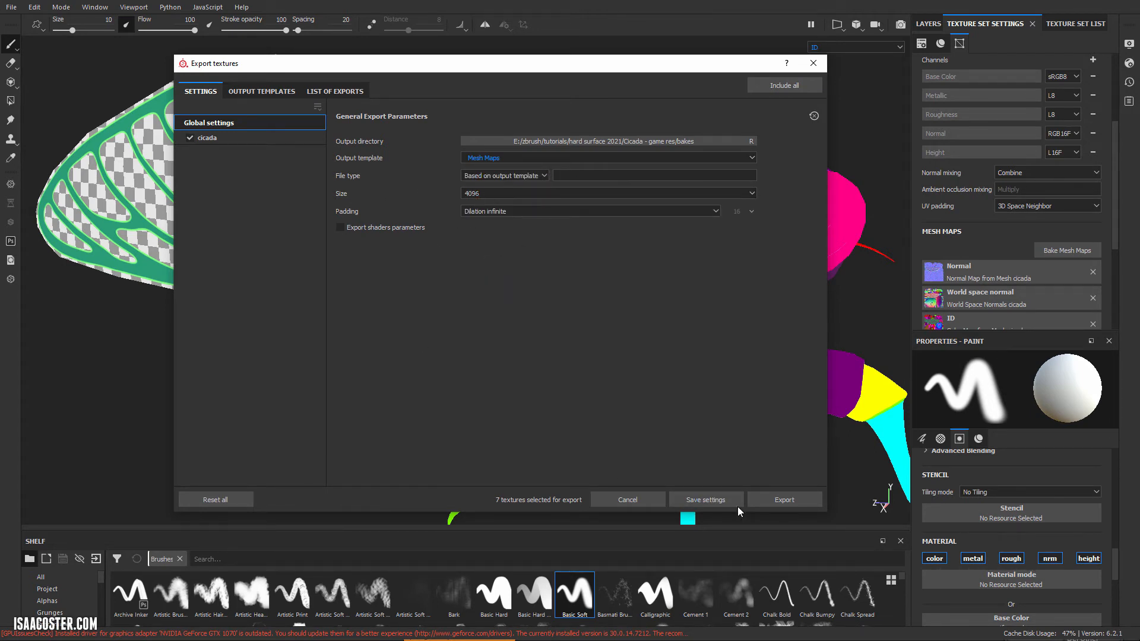
{"action": "left_click", "coordinate": [793, 500]}
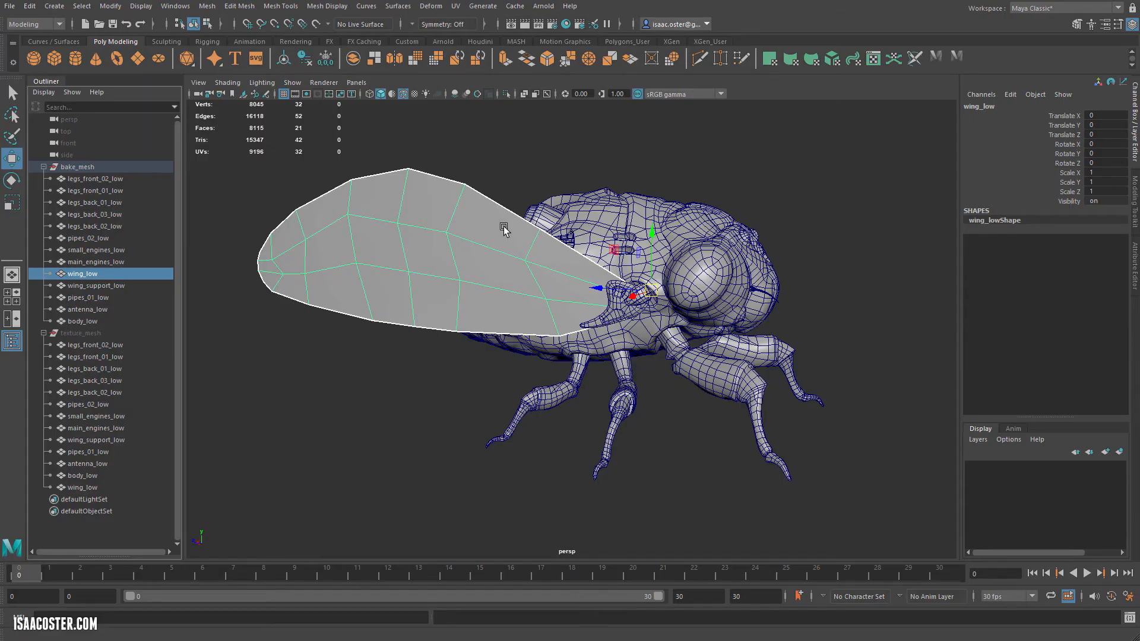
Step: Switch to Maya and open the UV Editor to show the UV shell of the wing_low mesh
{"action": "left_click_drag", "start_coordinate": [531, 227], "coordinate": [505, 209], "text": "alt"}
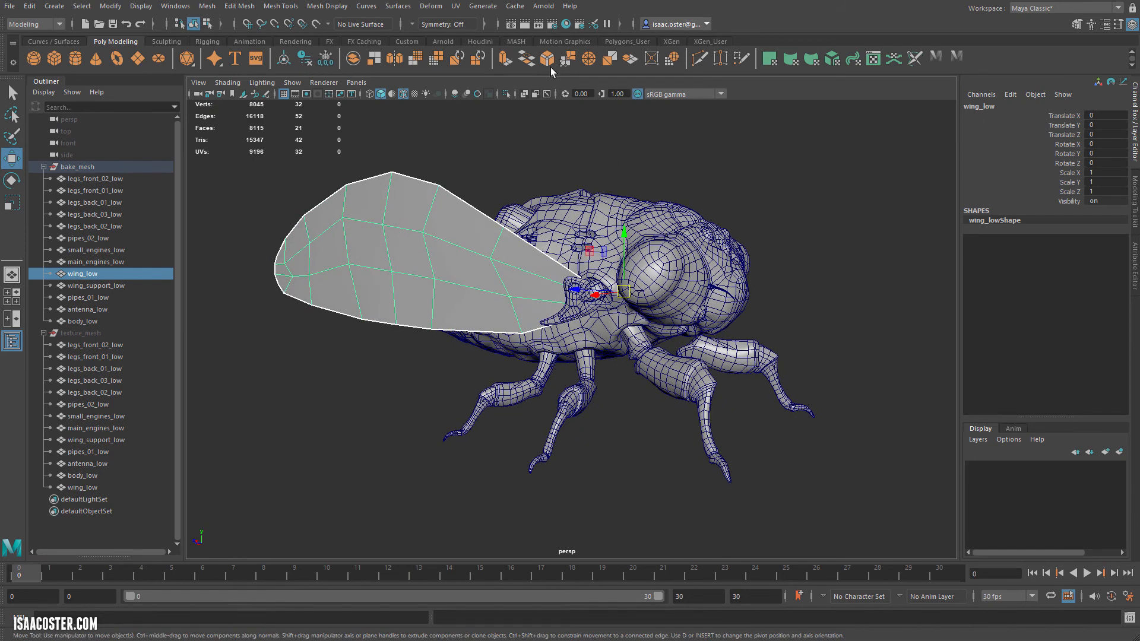
{"action": "left_click", "coordinate": [455, 6]}
{"action": "left_click", "coordinate": [482, 24]}
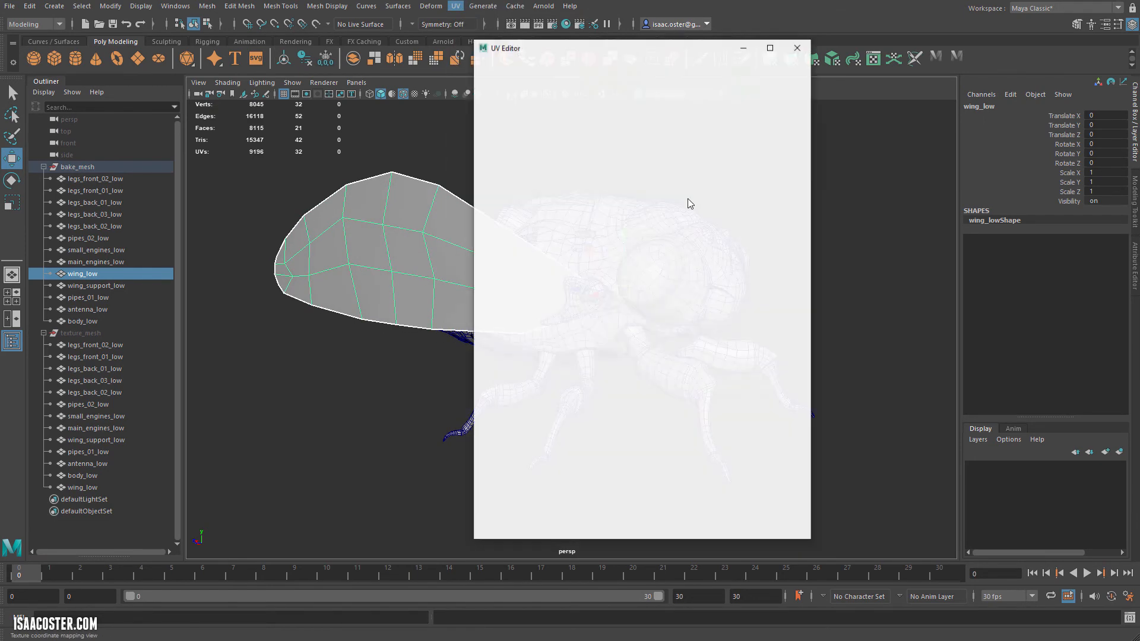
{"action": "left_click_drag", "start_coordinate": [588, 49], "coordinate": [721, 63]}
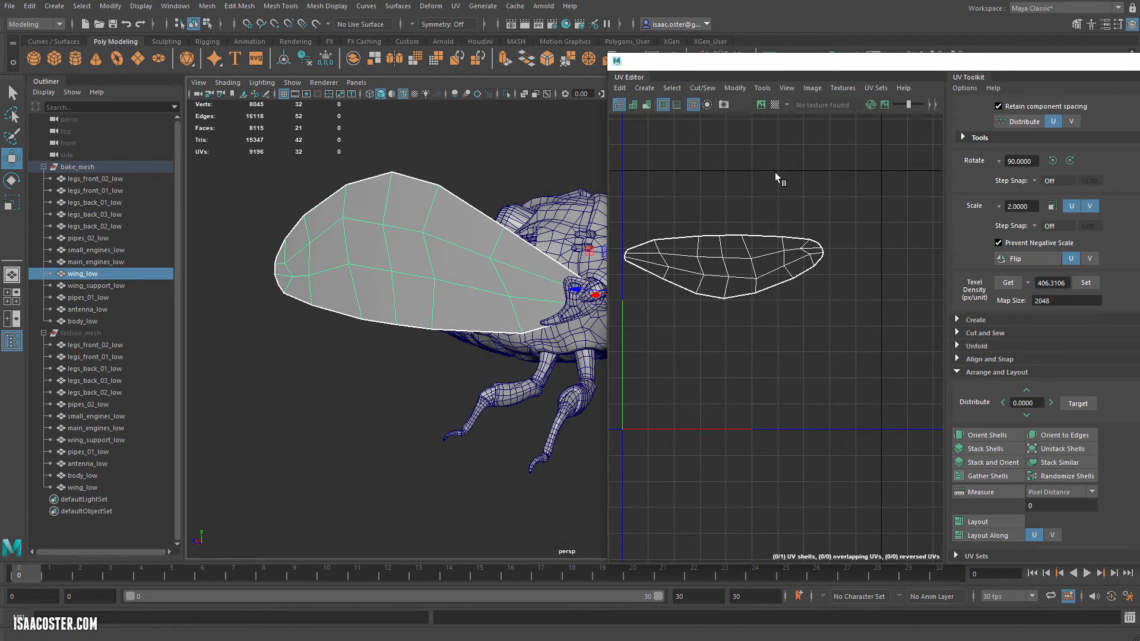
{"action": "left_click_drag", "start_coordinate": [801, 66], "coordinate": [662, 63]}
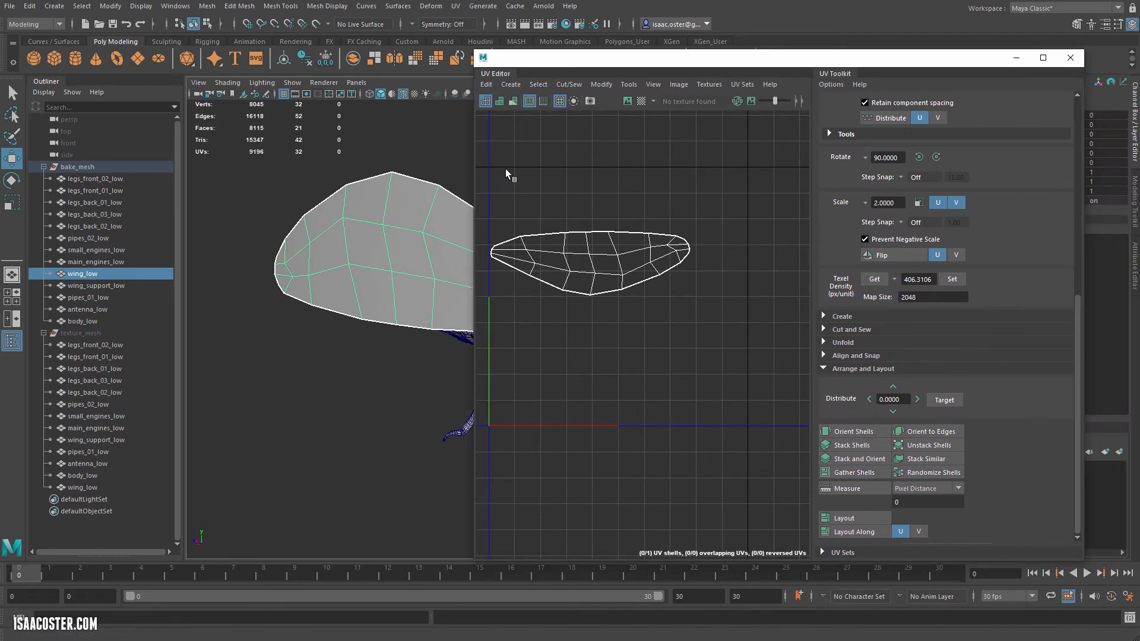
Step: Open the UV Snapshot options for the wing and review the output file name, image format and pixel size
{"action": "left_click", "coordinate": [679, 84]}
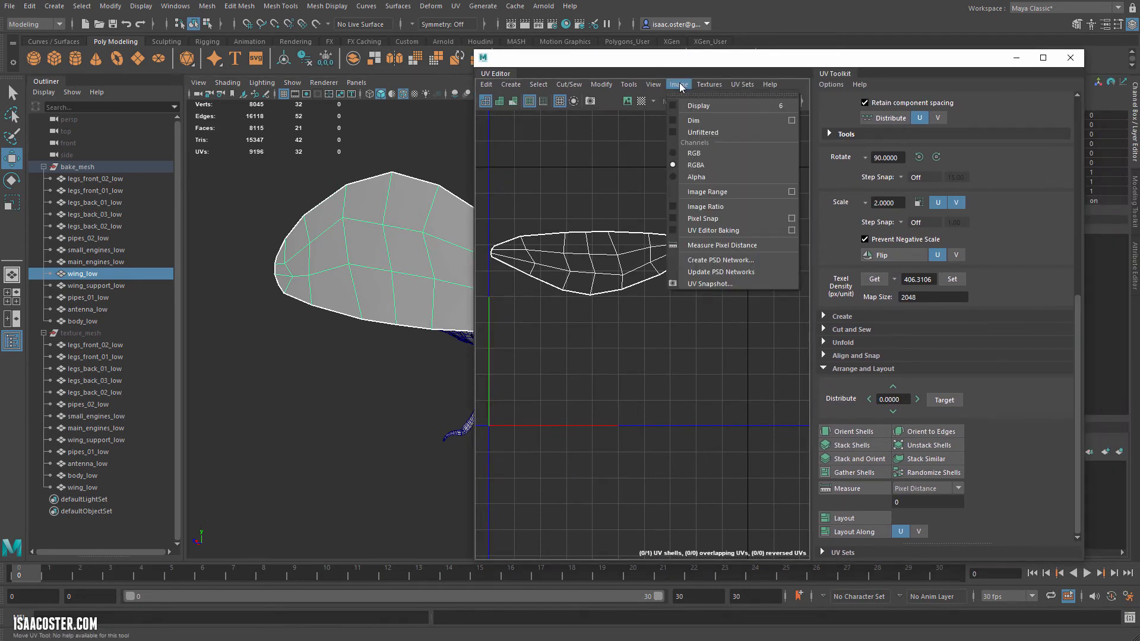
{"action": "left_click", "coordinate": [709, 283]}
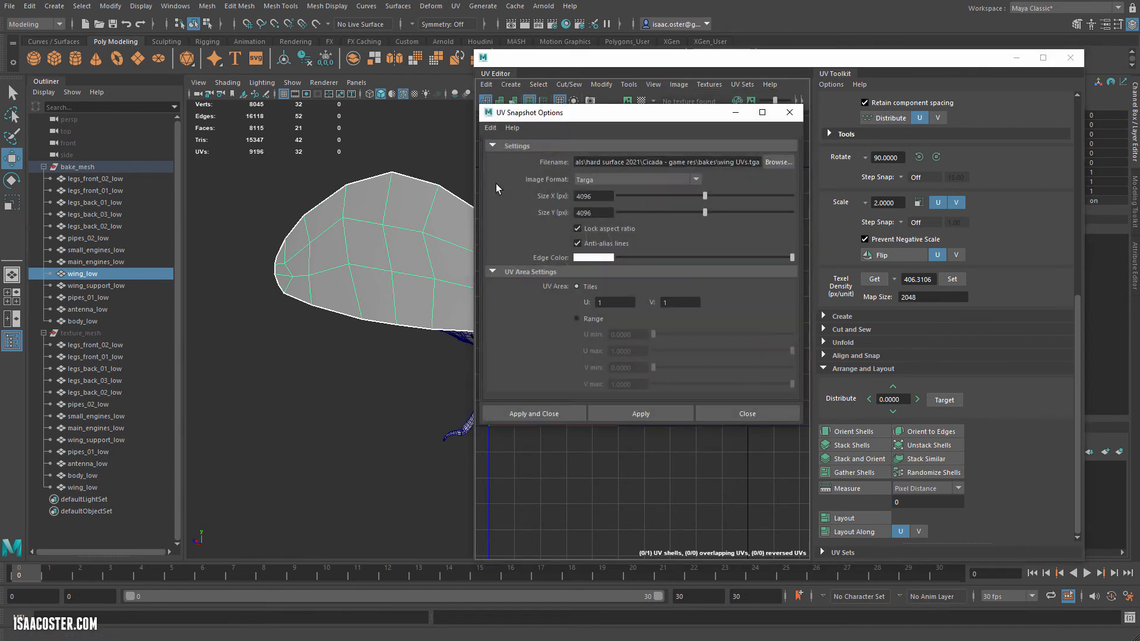
{"action": "left_click_drag", "start_coordinate": [649, 117], "coordinate": [605, 110]}
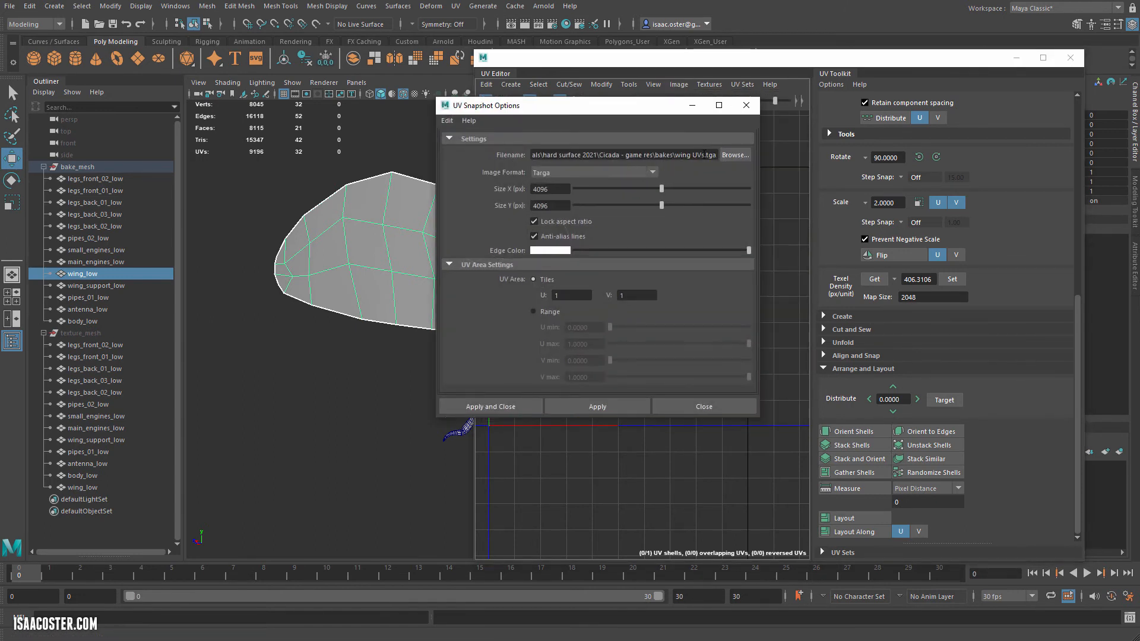
{"action": "left_click_drag", "start_coordinate": [702, 155], "coordinate": [740, 156]}
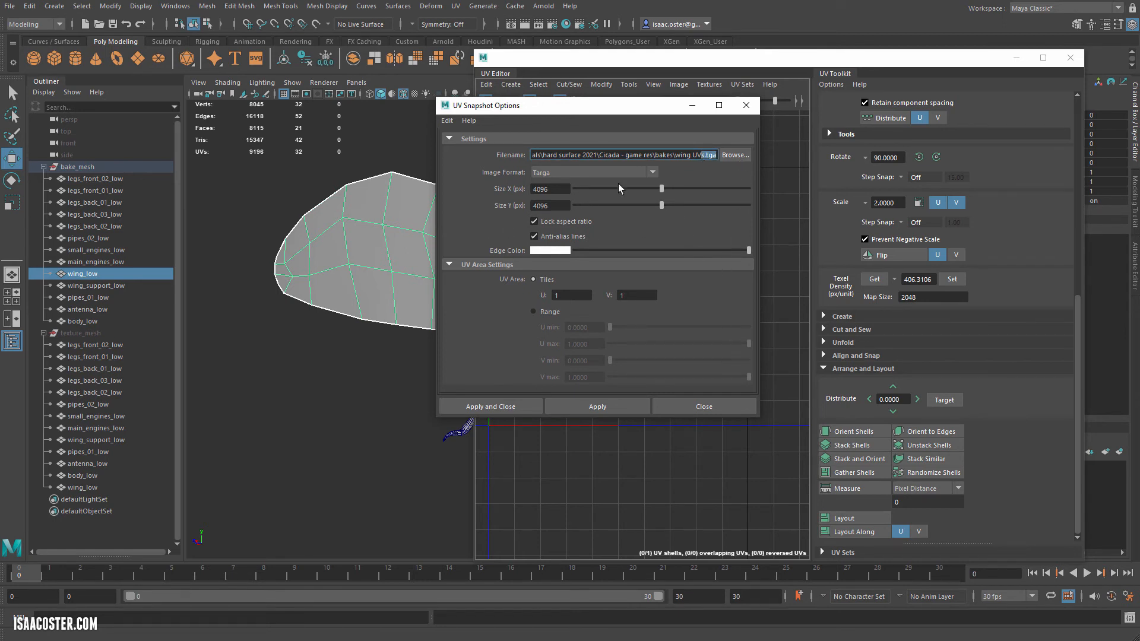
{"action": "double_click", "coordinate": [554, 189]}
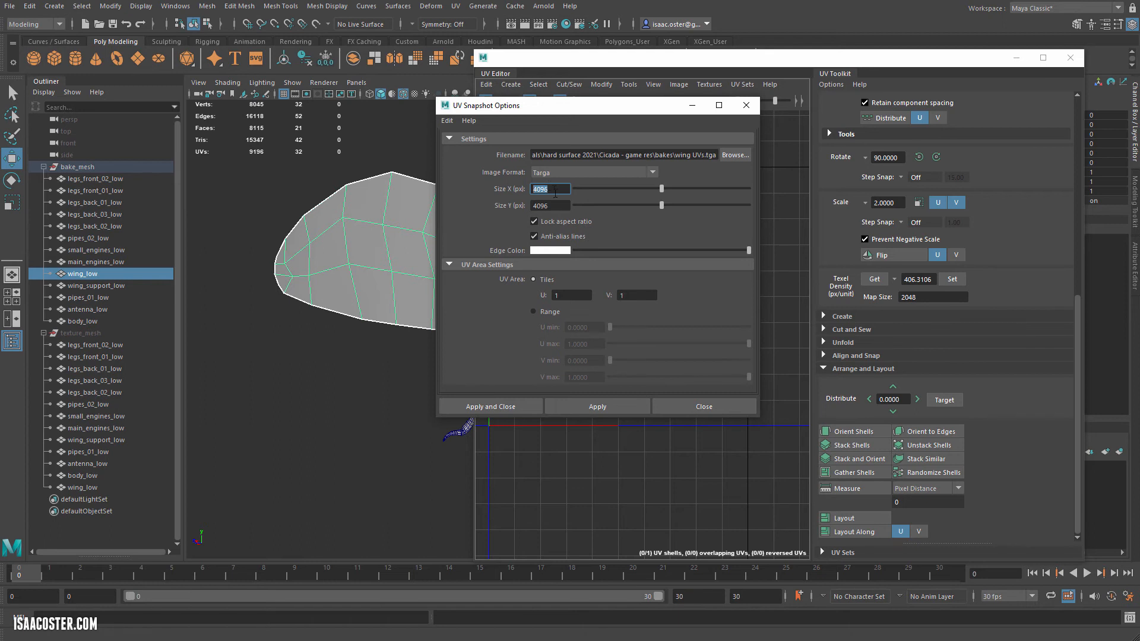
{"action": "key", "text": "Tab"}
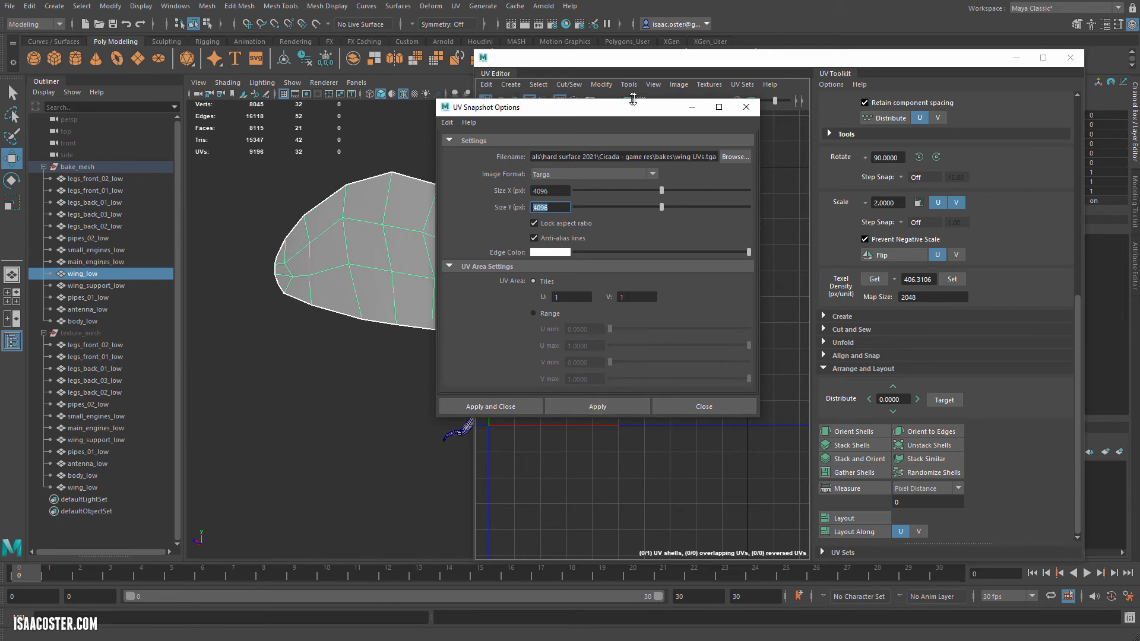
{"action": "left_click_drag", "start_coordinate": [639, 97], "coordinate": [639, 102]}
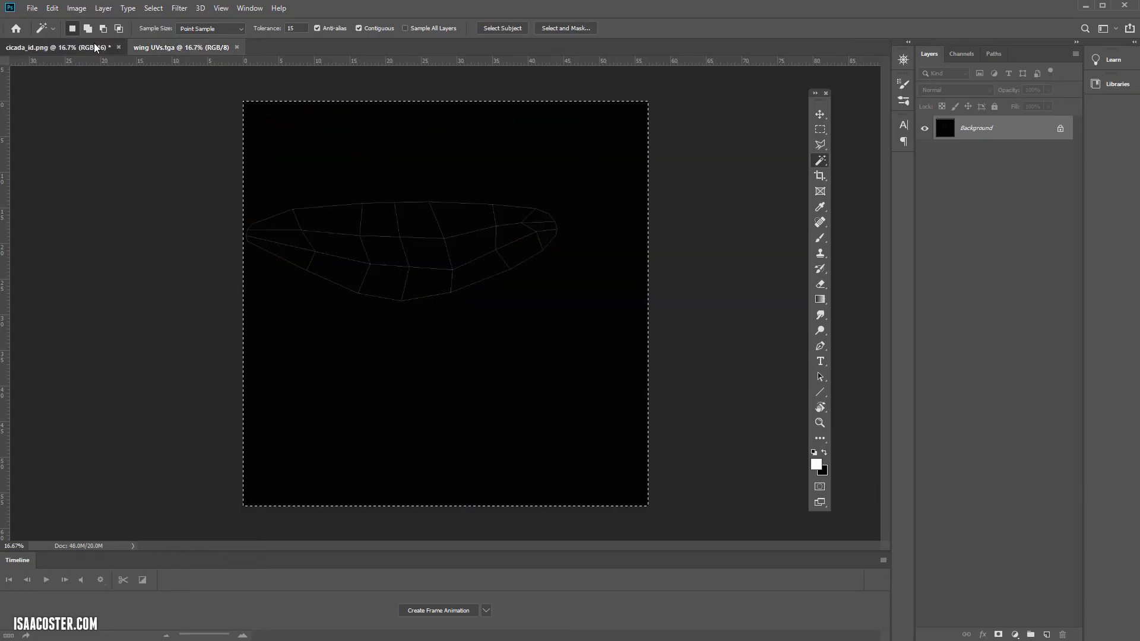
Step: Switch to Photoshop, paste the wing UVs.tga image into cicada_id.png as a new layer, hide it and select the Background layer
{"action": "left_click", "coordinate": [94, 47]}
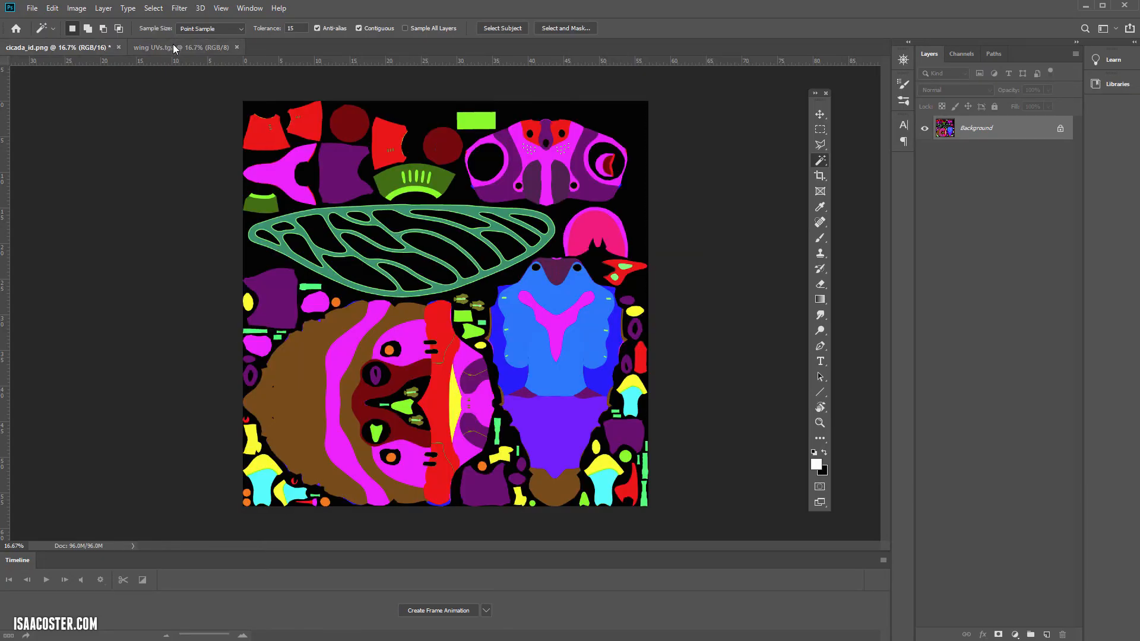
{"action": "left_click", "coordinate": [172, 47]}
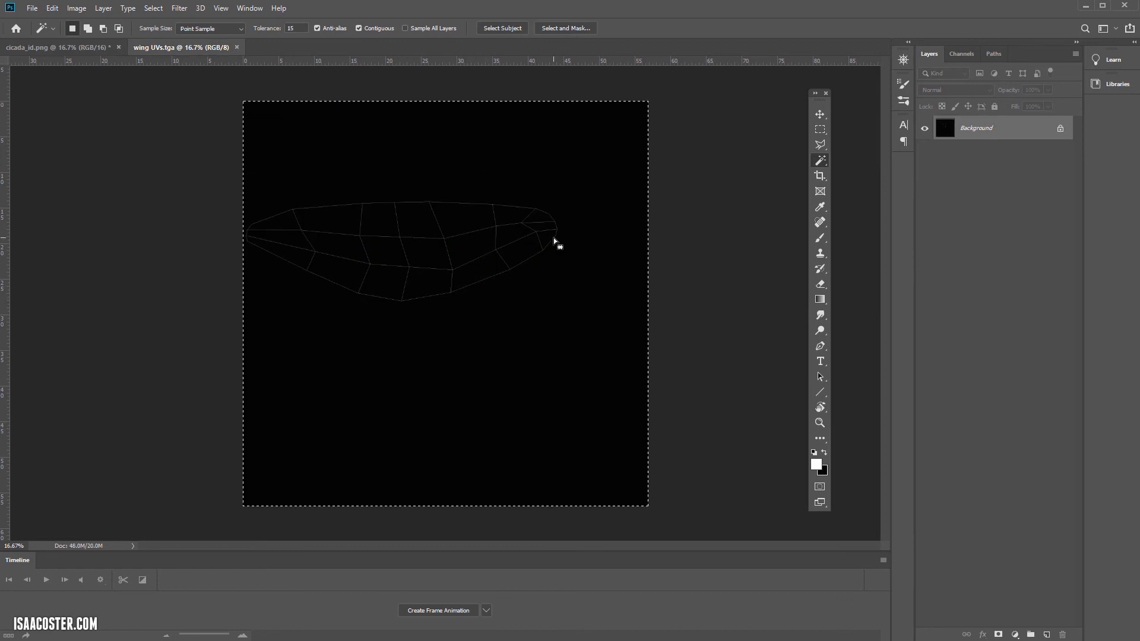
{"action": "left_click", "coordinate": [80, 45]}
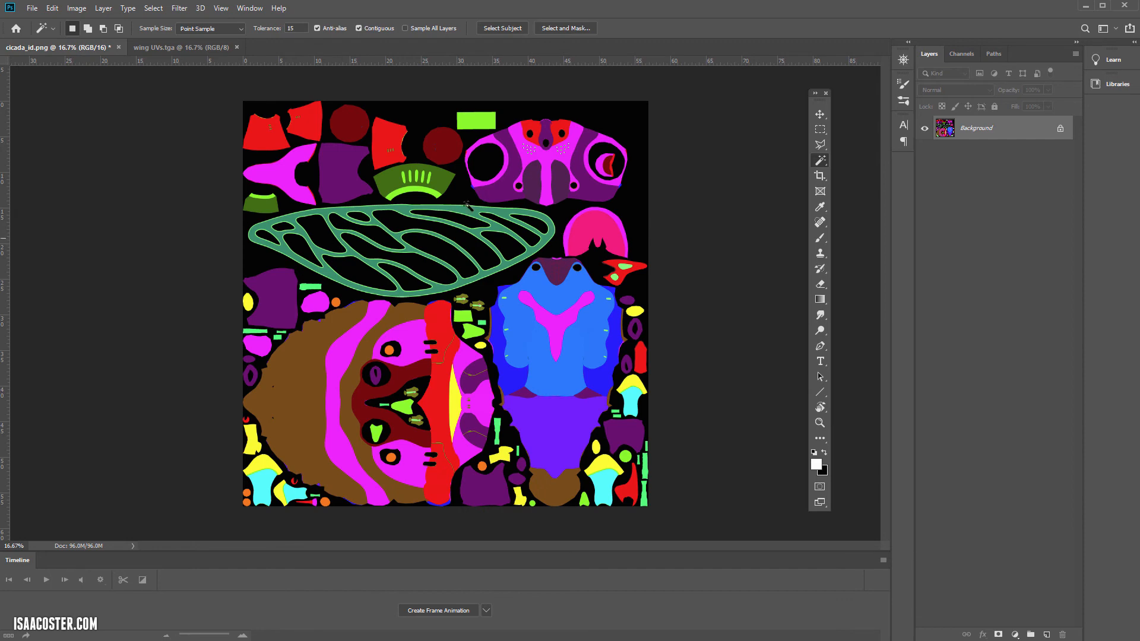
{"action": "key", "text": "ctrl+v"}
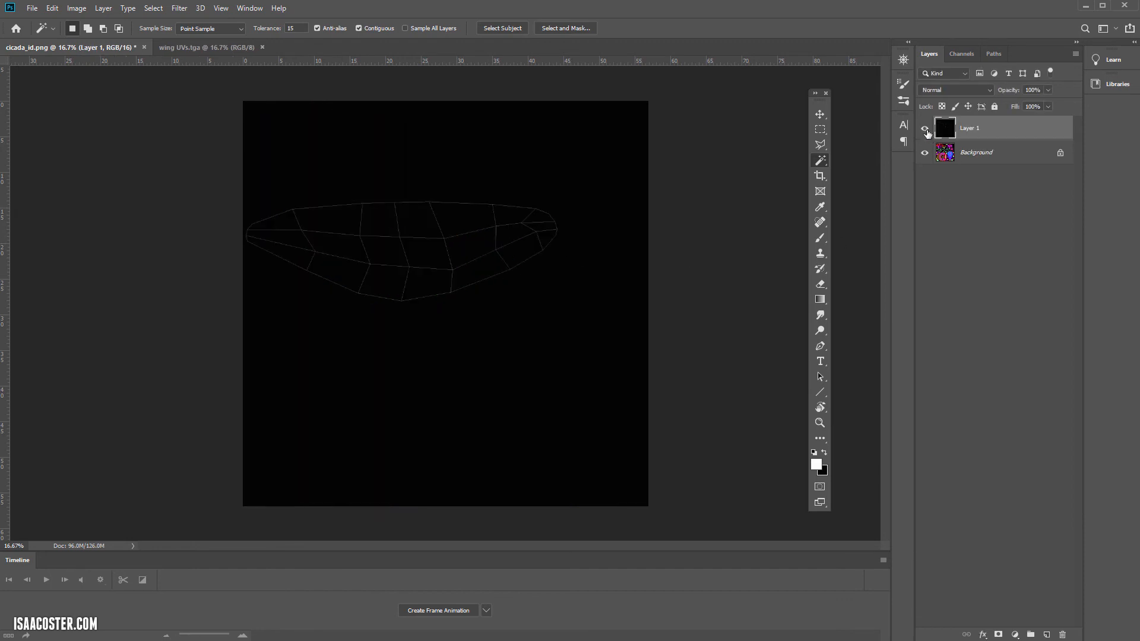
{"action": "left_click", "coordinate": [924, 130]}
{"action": "left_click", "coordinate": [996, 154]}
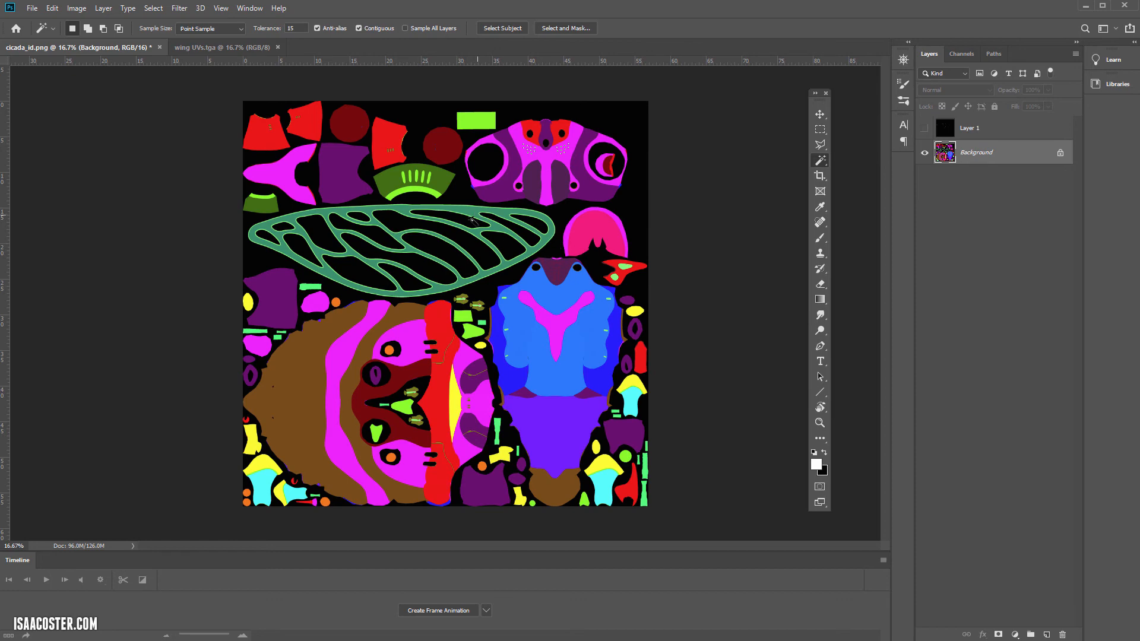
Step: Show and hide the wing UV layer over the ID map to compare the UV outline with the baked wing edge
{"action": "key", "text": "ctrl+plus"}
{"action": "key", "text": "ctrl+plus"}
{"action": "key", "text": "ctrl+plus"}
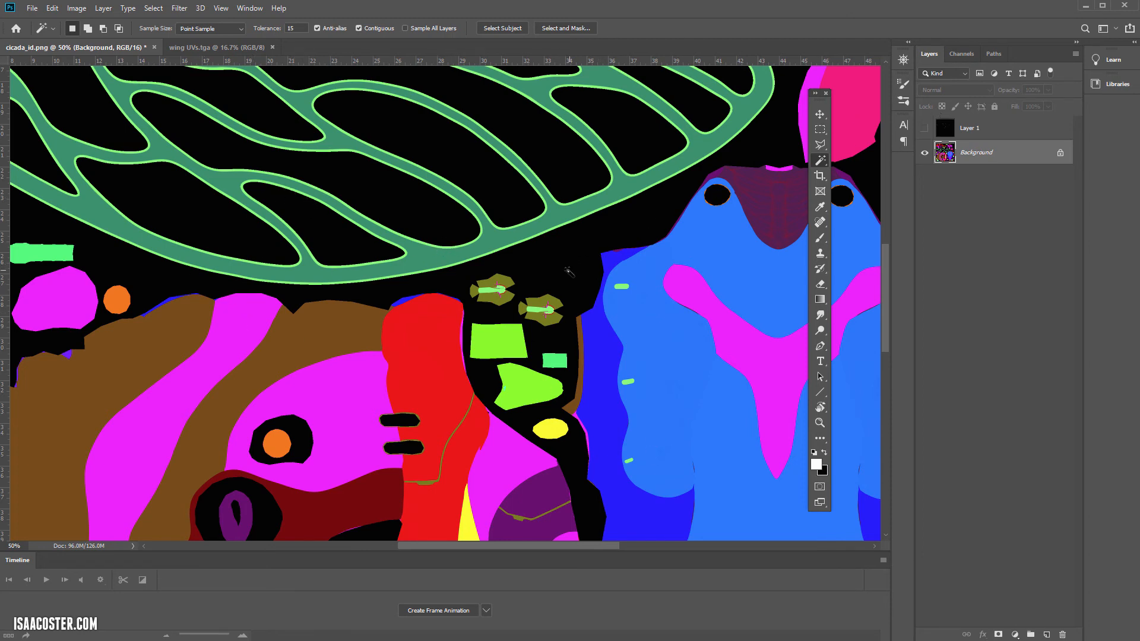
{"action": "left_click", "coordinate": [924, 129]}
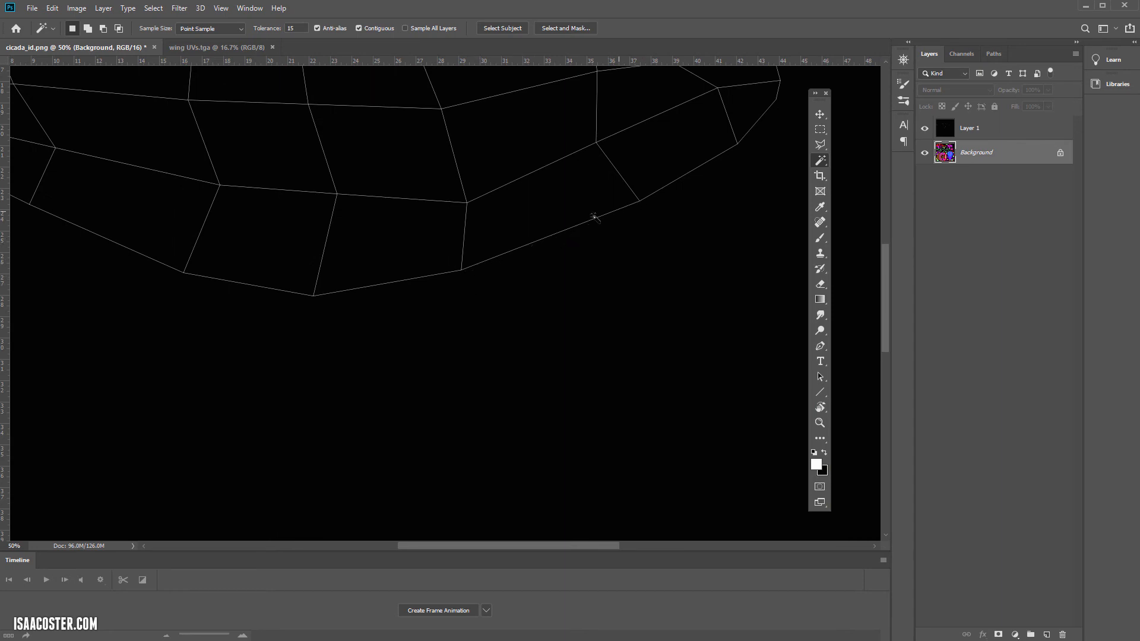
{"action": "left_click_drag", "start_coordinate": [500, 345], "coordinate": [522, 376]}
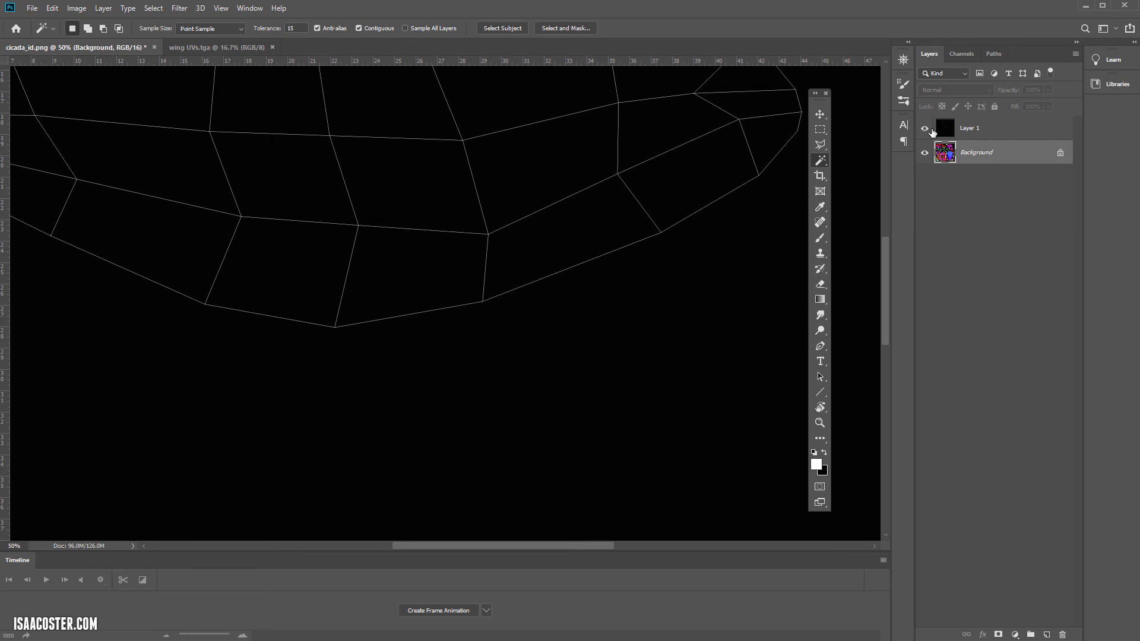
{"action": "left_click", "coordinate": [925, 129]}
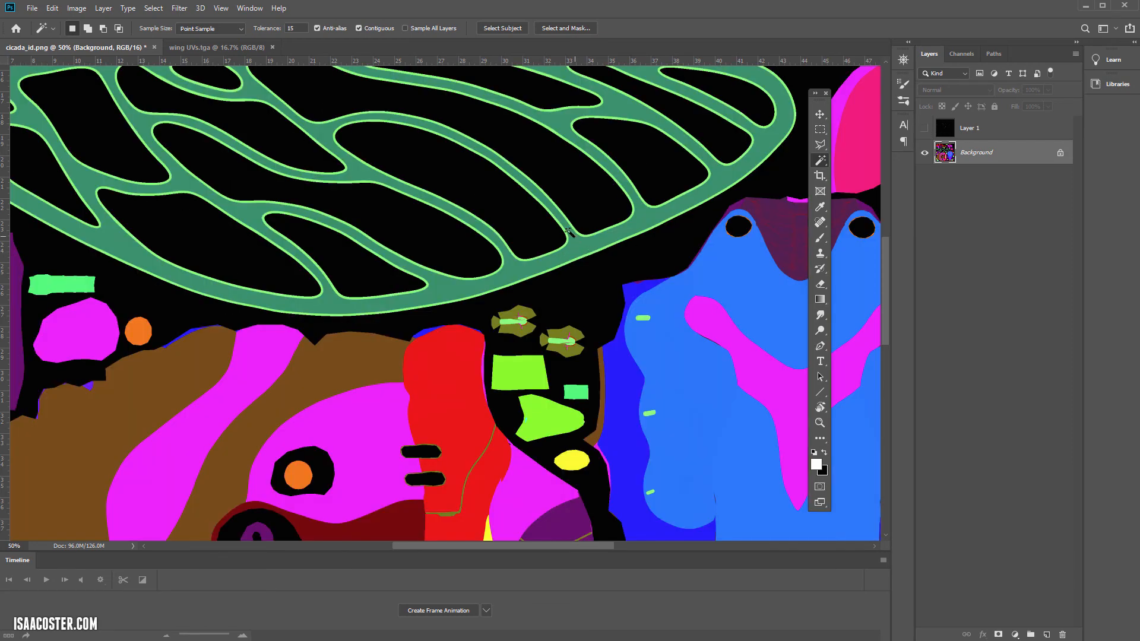
Step: Select the black background around the UV shells together with every black opening inside the wing using the Magic Wand
{"action": "left_click", "coordinate": [574, 275]}
{"action": "left_click_drag", "start_coordinate": [595, 202], "coordinate": [570, 280]}
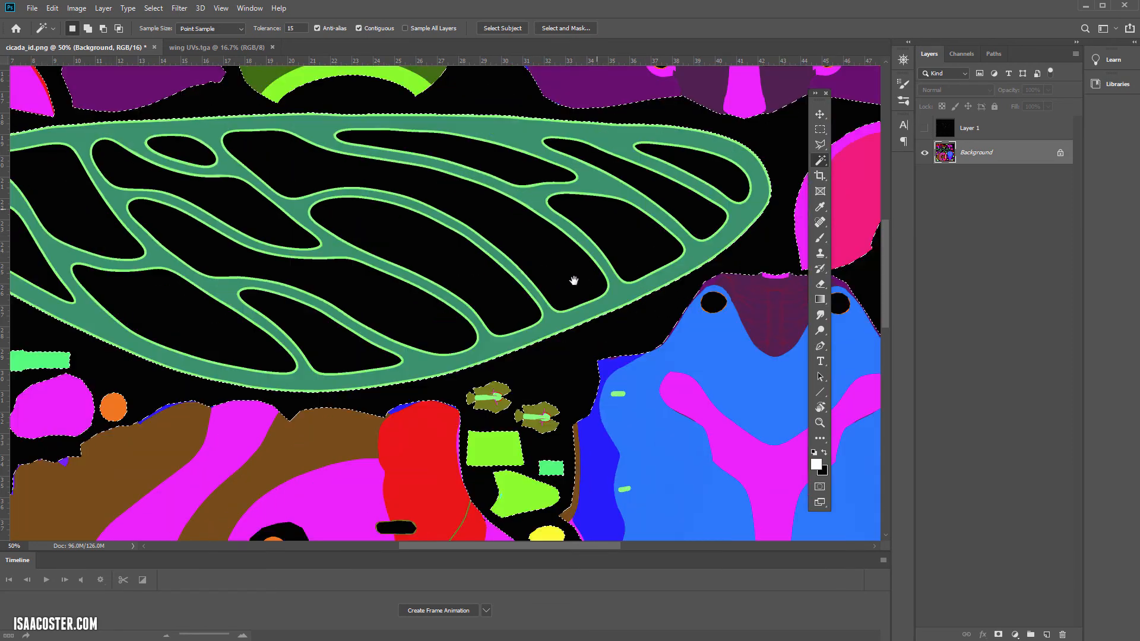
{"action": "left_click", "coordinate": [723, 173], "text": "shift"}
{"action": "left_click", "coordinate": [696, 217], "text": "shift"}
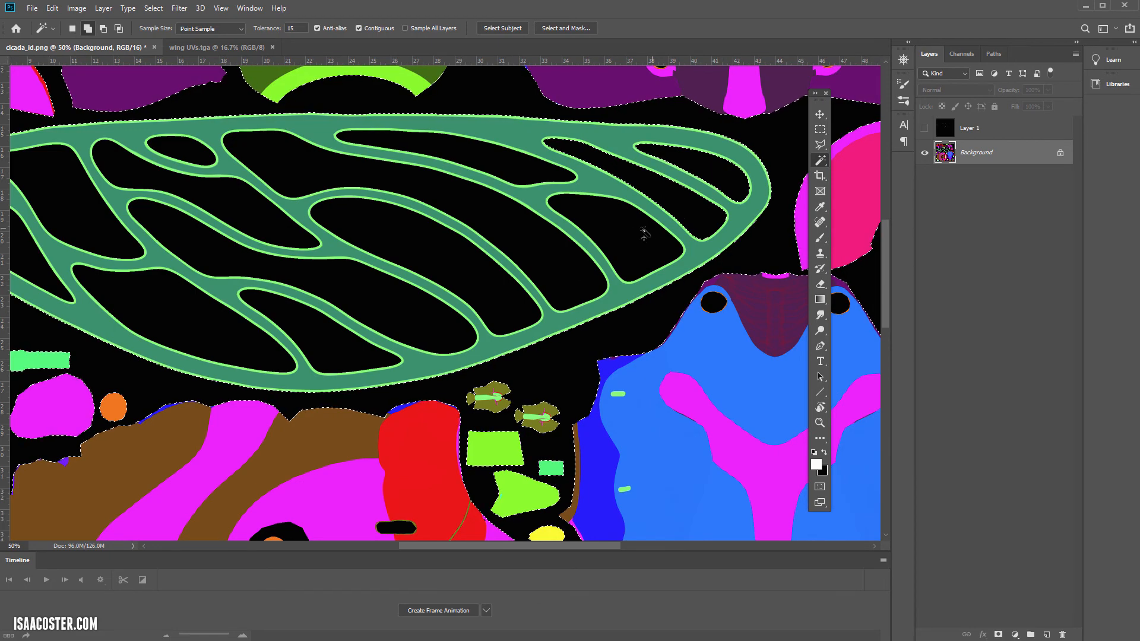
{"action": "left_click", "coordinate": [641, 234], "text": "shift"}
{"action": "left_click", "coordinate": [521, 172], "text": "shift"}
{"action": "left_click", "coordinate": [504, 209], "text": "shift"}
{"action": "left_click", "coordinate": [437, 253], "text": "shift"}
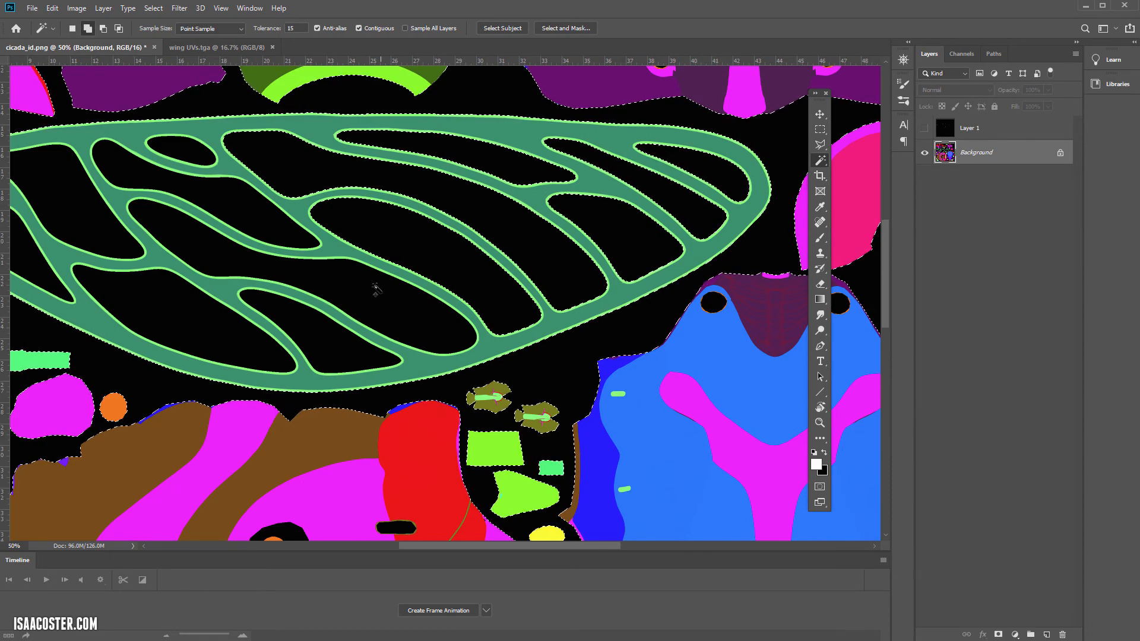
{"action": "left_click", "coordinate": [369, 293], "text": "shift"}
{"action": "left_click", "coordinate": [258, 223], "text": "shift"}
{"action": "left_click", "coordinate": [195, 154], "text": "shift"}
{"action": "left_click", "coordinate": [306, 320], "text": "shift"}
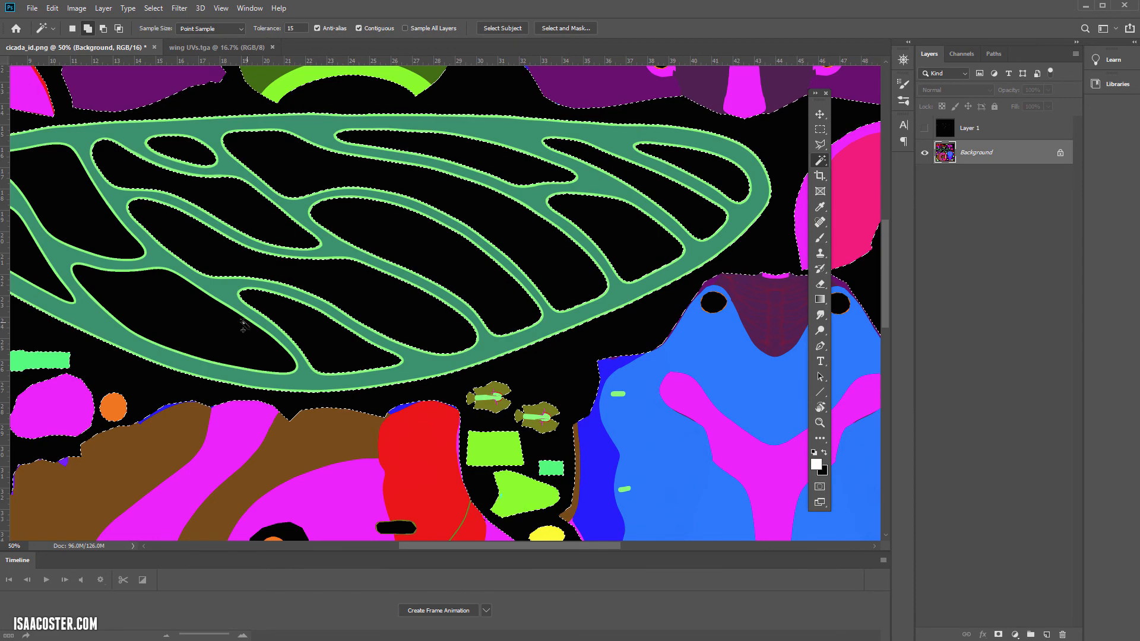
{"action": "left_click", "coordinate": [243, 327], "text": "shift"}
{"action": "left_click", "coordinate": [96, 223], "text": "shift"}
{"action": "left_click", "coordinate": [34, 264], "text": "shift"}
{"action": "left_click_drag", "start_coordinate": [86, 241], "coordinate": [250, 243]}
{"action": "left_click", "coordinate": [109, 189], "text": "shift"}
{"action": "left_click", "coordinate": [68, 211], "text": "shift"}
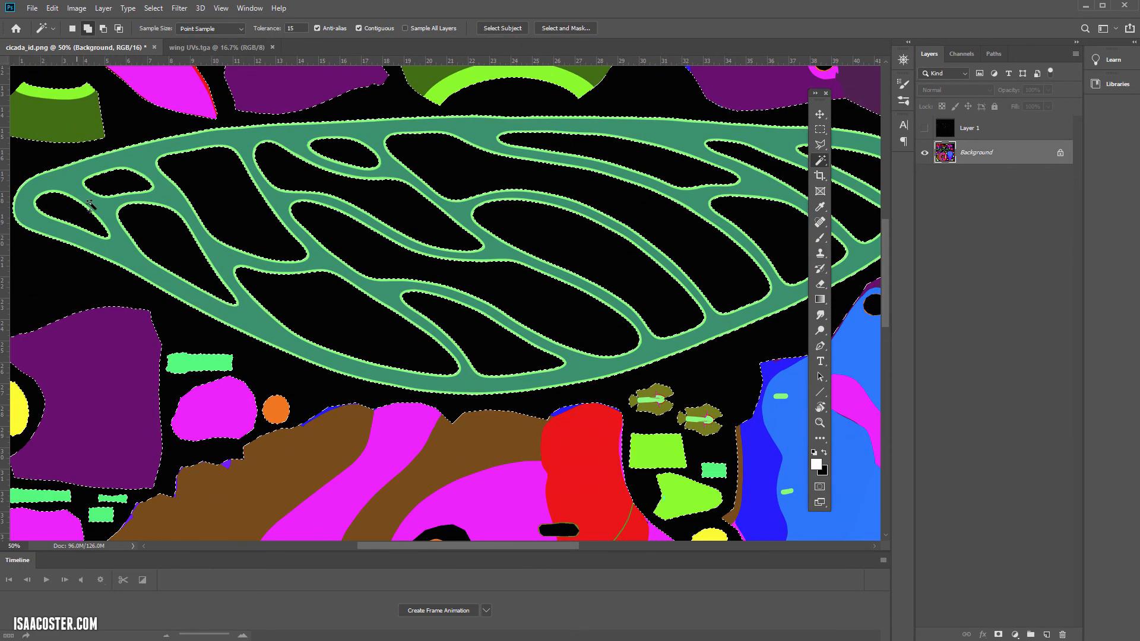
Step: Create a new layer, fill the selected background and wing openings with black on it, and hide the Background layer
{"action": "key", "text": "ctrl+shift+alt+n"}
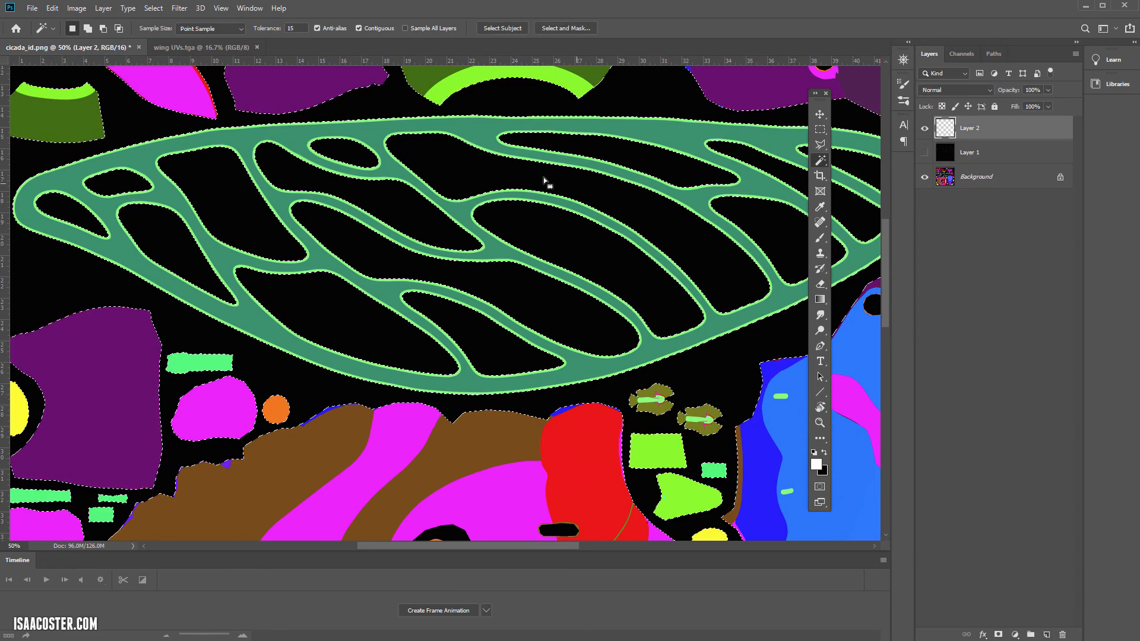
{"action": "key", "text": "x"}
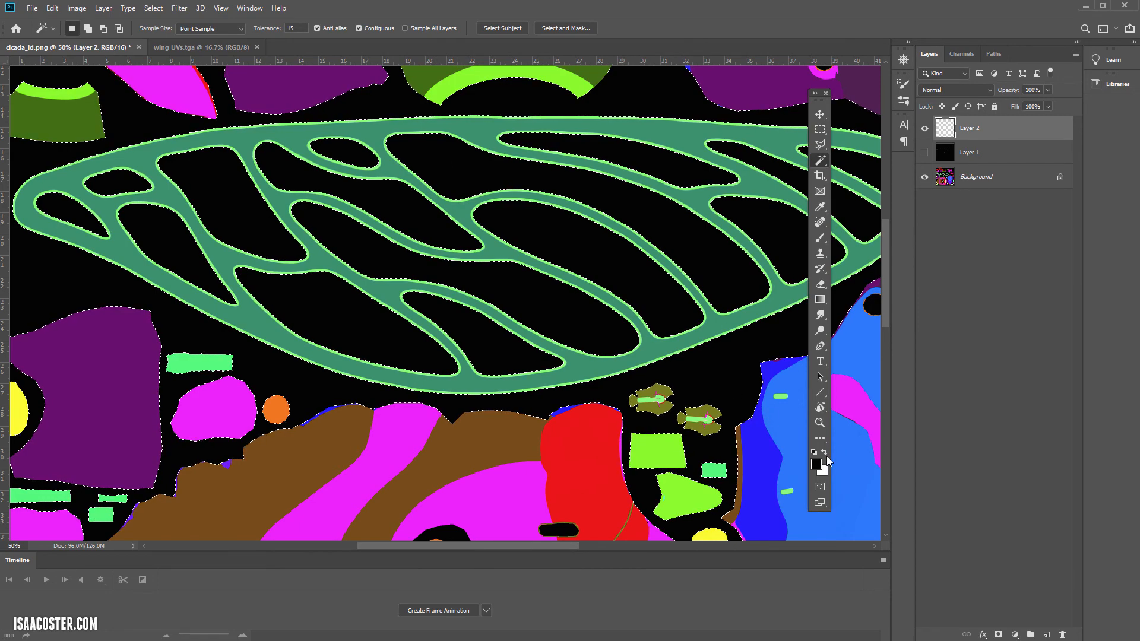
{"action": "key", "text": "shift+F5"}
{"action": "key", "text": "Return"}
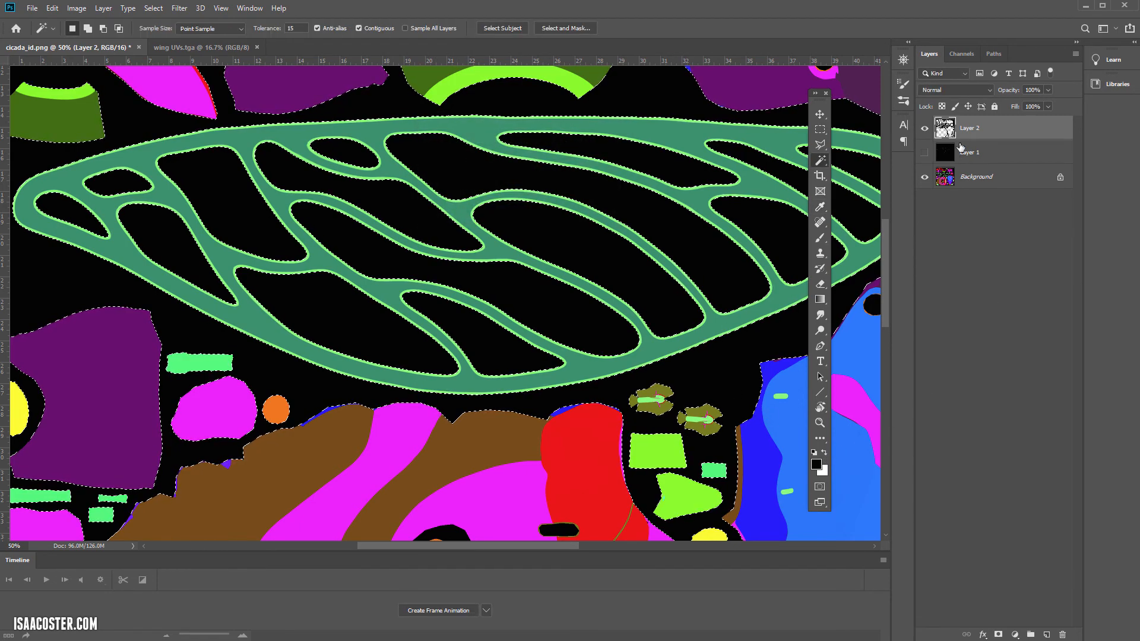
{"action": "left_click", "coordinate": [920, 178]}
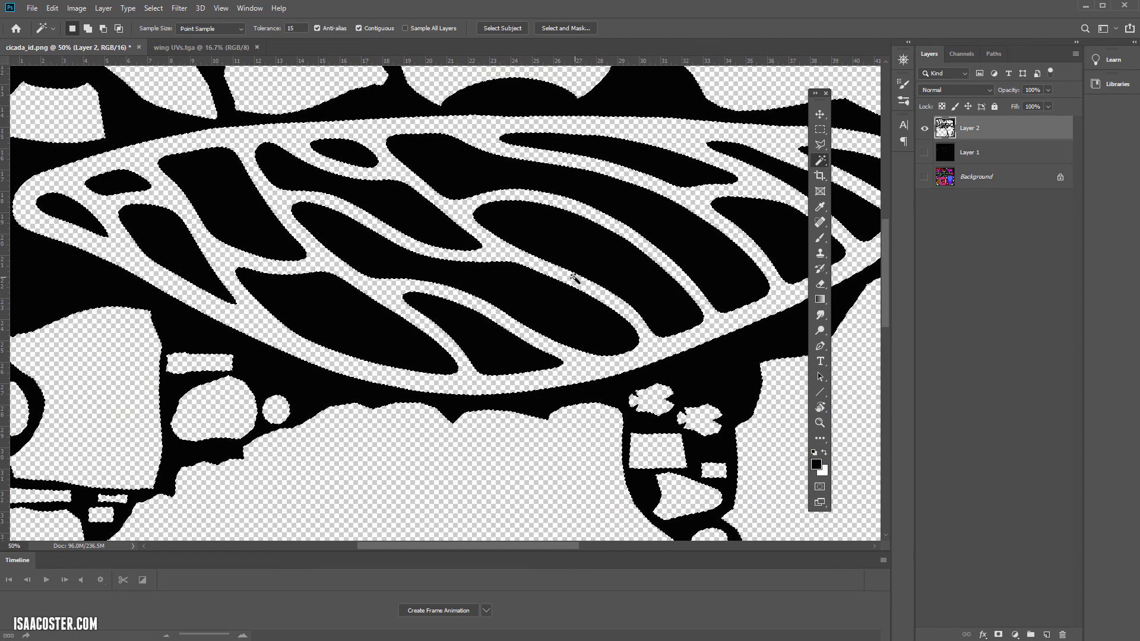
Step: Select the transparent wing vein area on Layer 2, fill it with white and deselect
{"action": "left_click", "coordinate": [695, 141]}
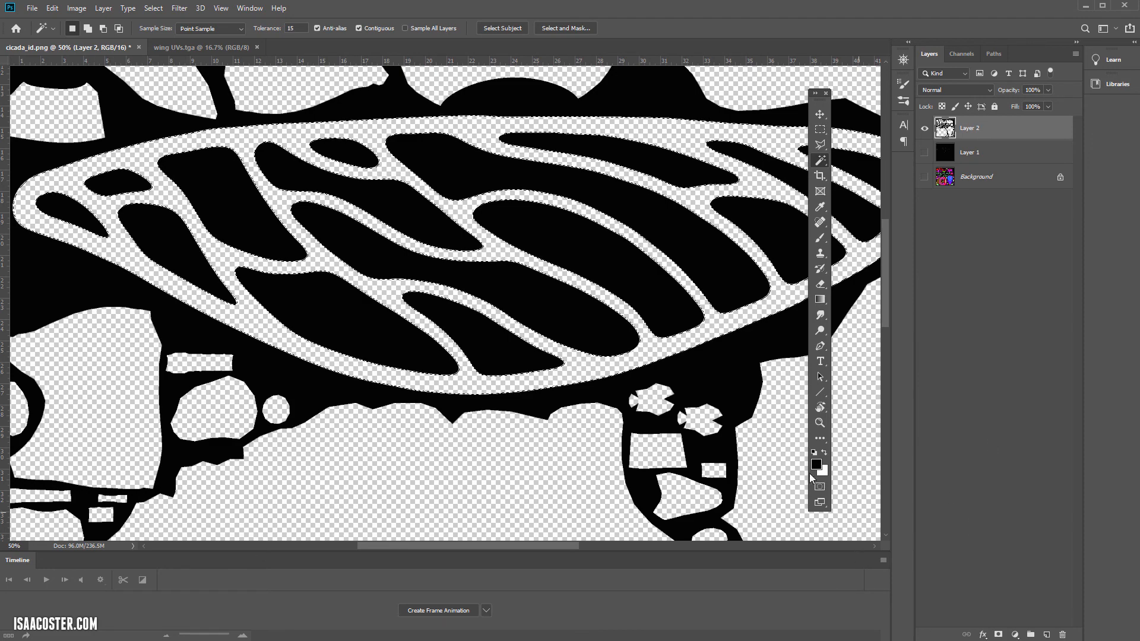
{"action": "left_click_drag", "start_coordinate": [620, 228], "coordinate": [484, 229]}
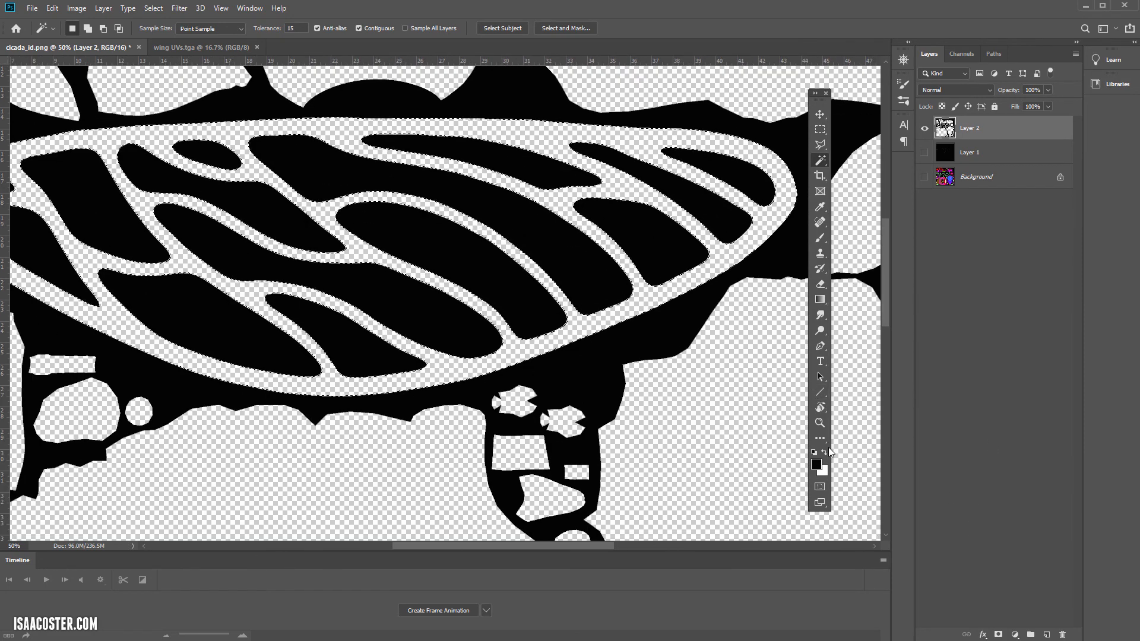
{"action": "left_click", "coordinate": [824, 452]}
{"action": "key", "text": "shift+F5"}
{"action": "key", "text": "Return"}
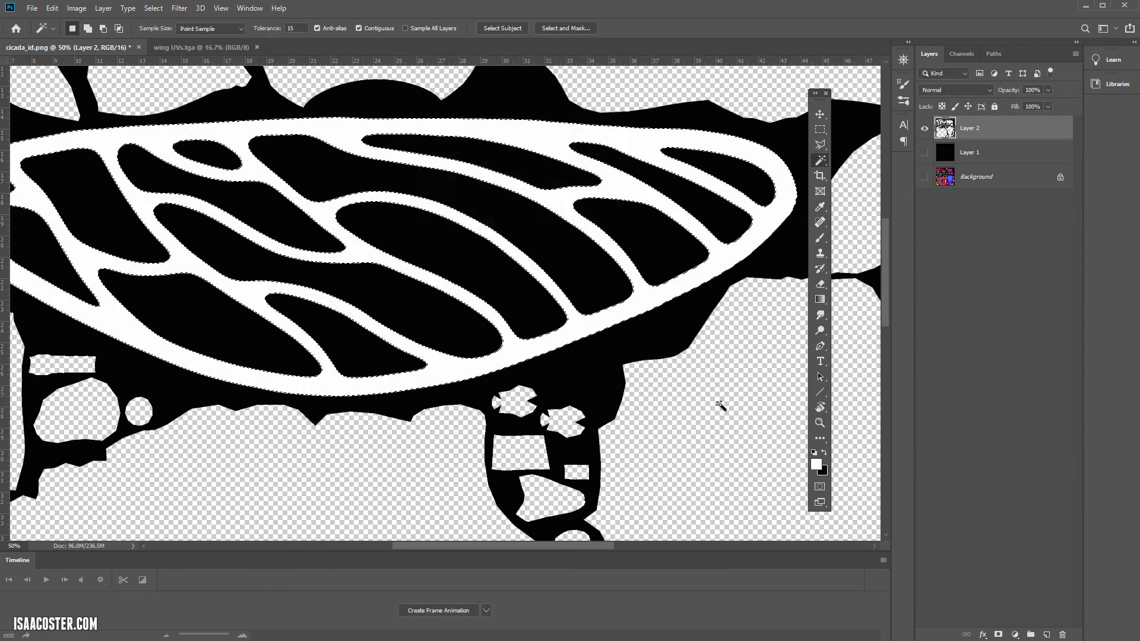
{"action": "key", "text": "ctrl+d"}
Step: Move Layer 2 below Layer 1, and show and hide the wing UV layer to compare its outline with the mask
{"action": "left_click_drag", "start_coordinate": [1001, 132], "coordinate": [980, 157]}
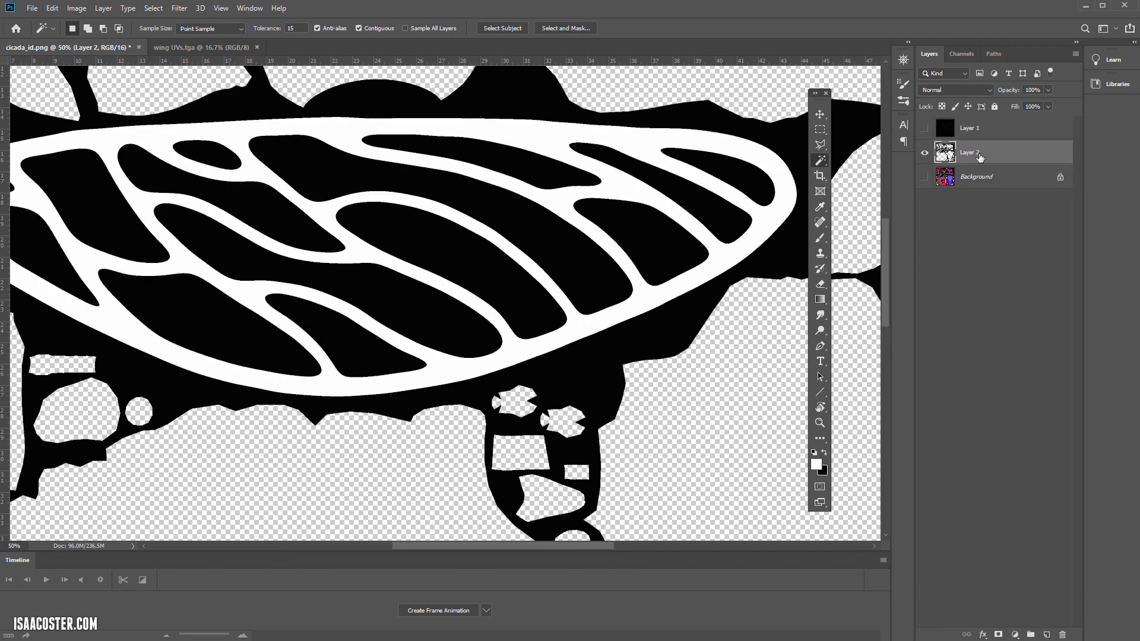
{"action": "left_click", "coordinate": [924, 128]}
{"action": "key", "text": "ctrl+minus"}
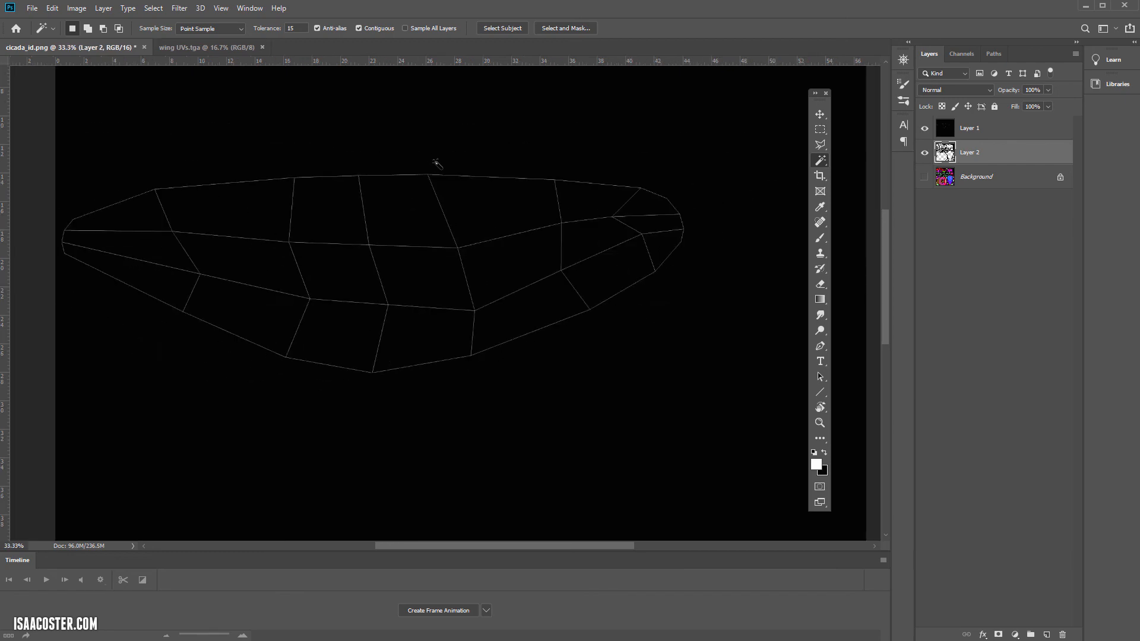
{"action": "left_click", "coordinate": [923, 129]}
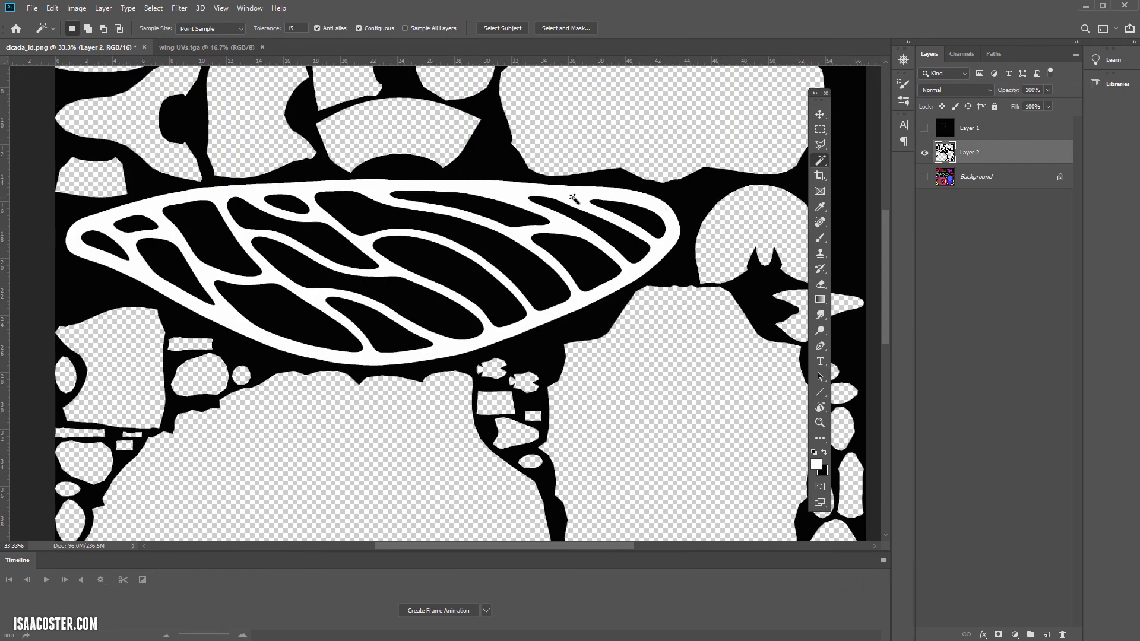
{"action": "key", "text": "ctrl+minus"}
{"action": "key", "text": "ctrl+minus"}
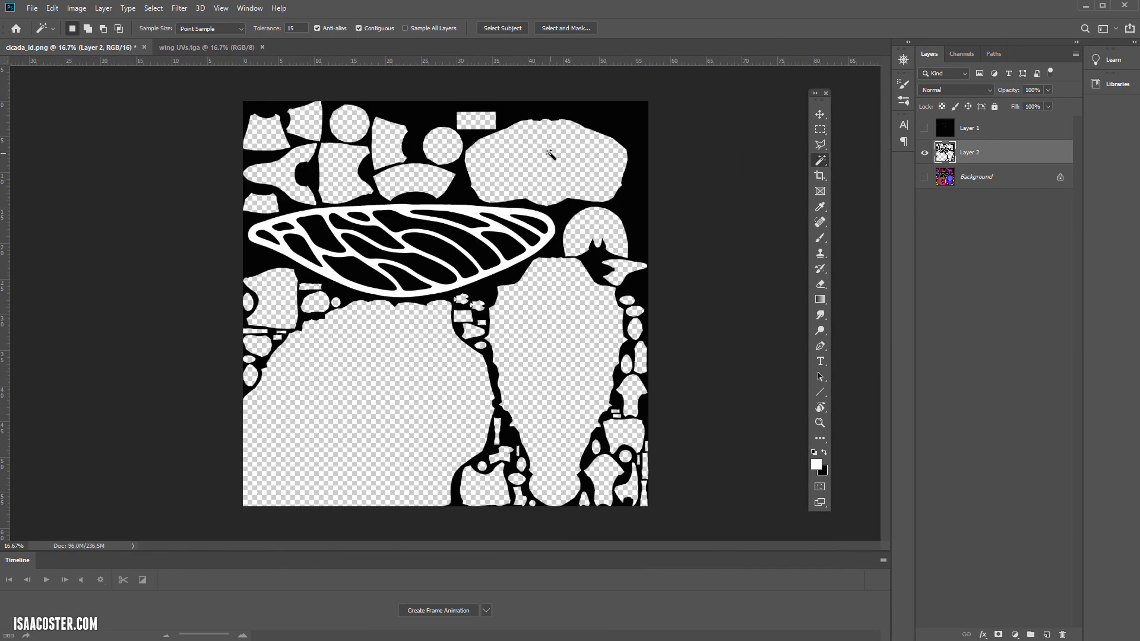
Step: Show Layer 1, make it active and select the black area outside the wing's UV outline
{"action": "left_click", "coordinate": [924, 129]}
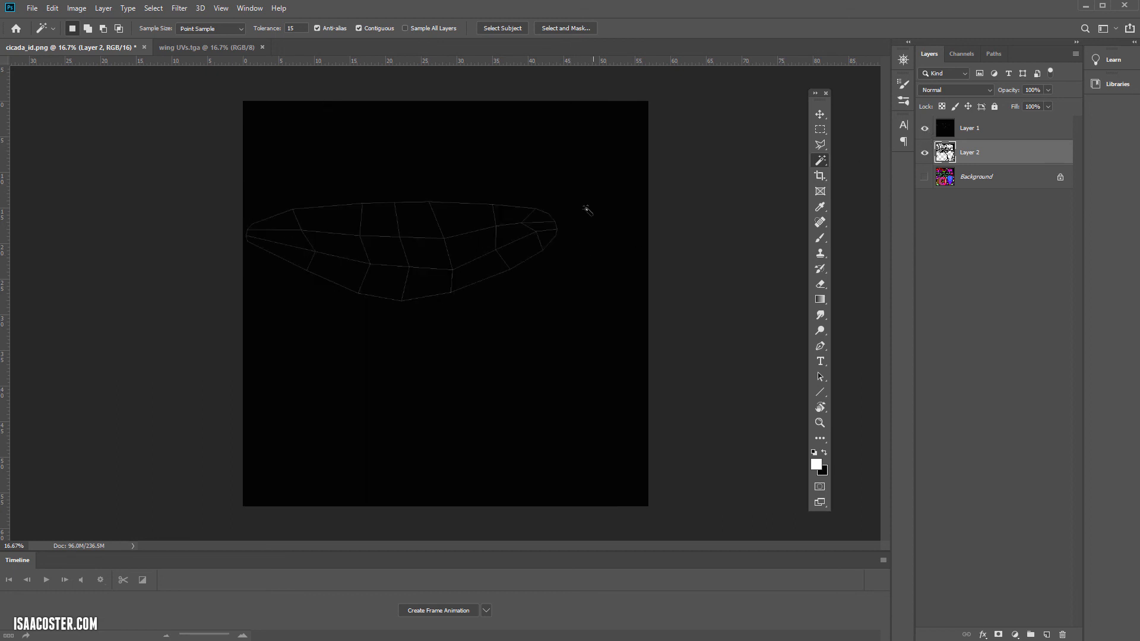
{"action": "left_click", "coordinate": [556, 197]}
{"action": "left_click", "coordinate": [956, 132]}
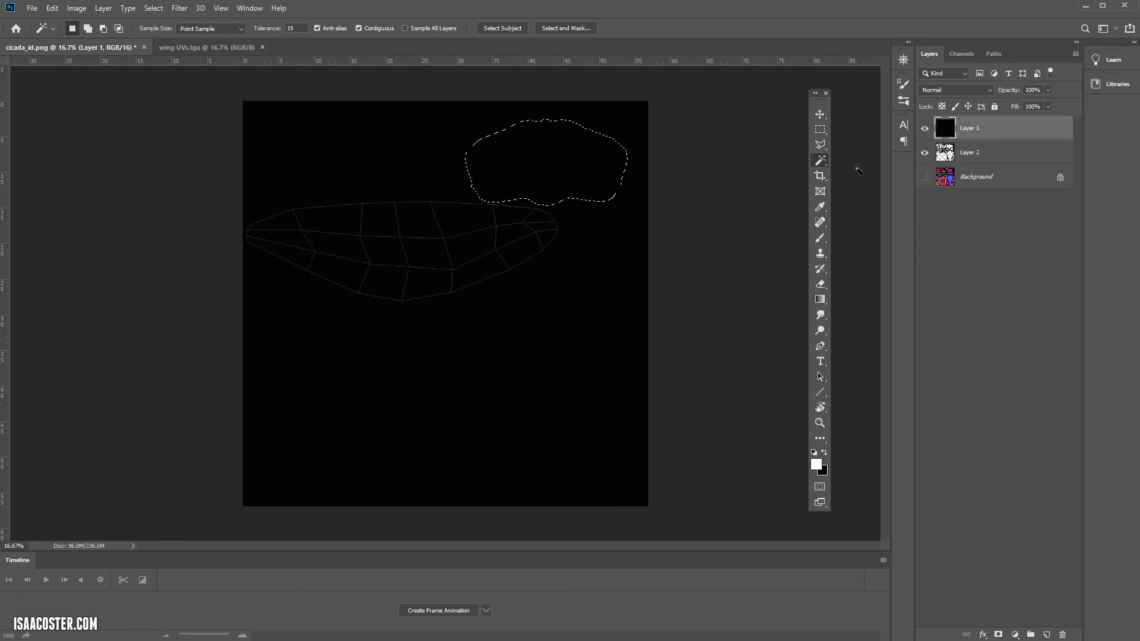
{"action": "left_click", "coordinate": [554, 236]}
{"action": "key", "text": "ctrl+plus"}
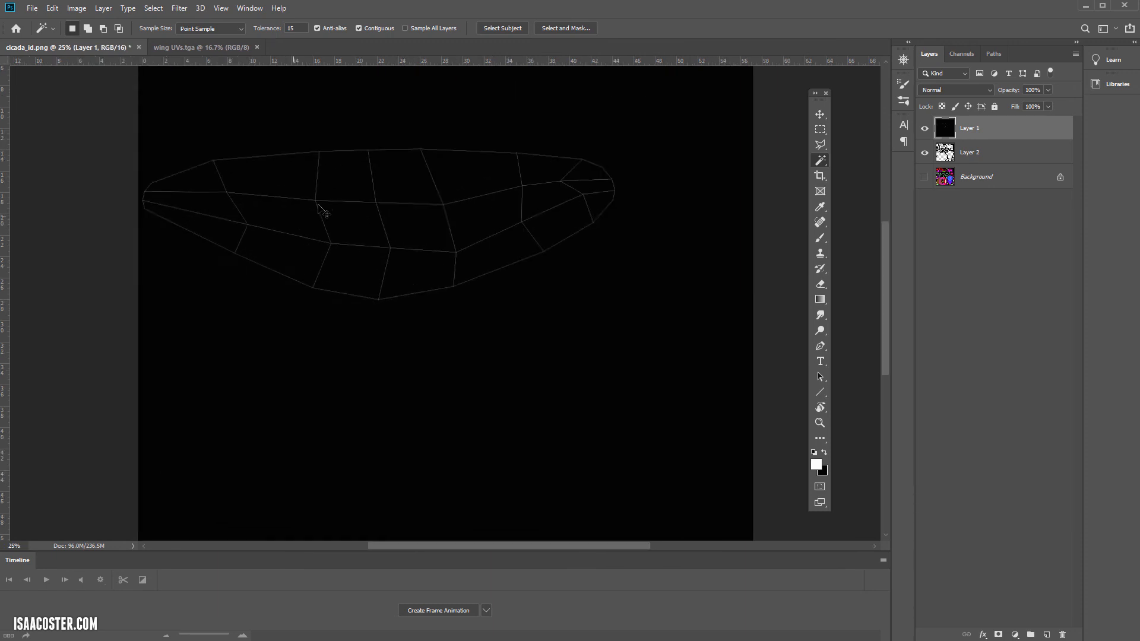
{"action": "left_click_drag", "start_coordinate": [381, 261], "coordinate": [393, 334]}
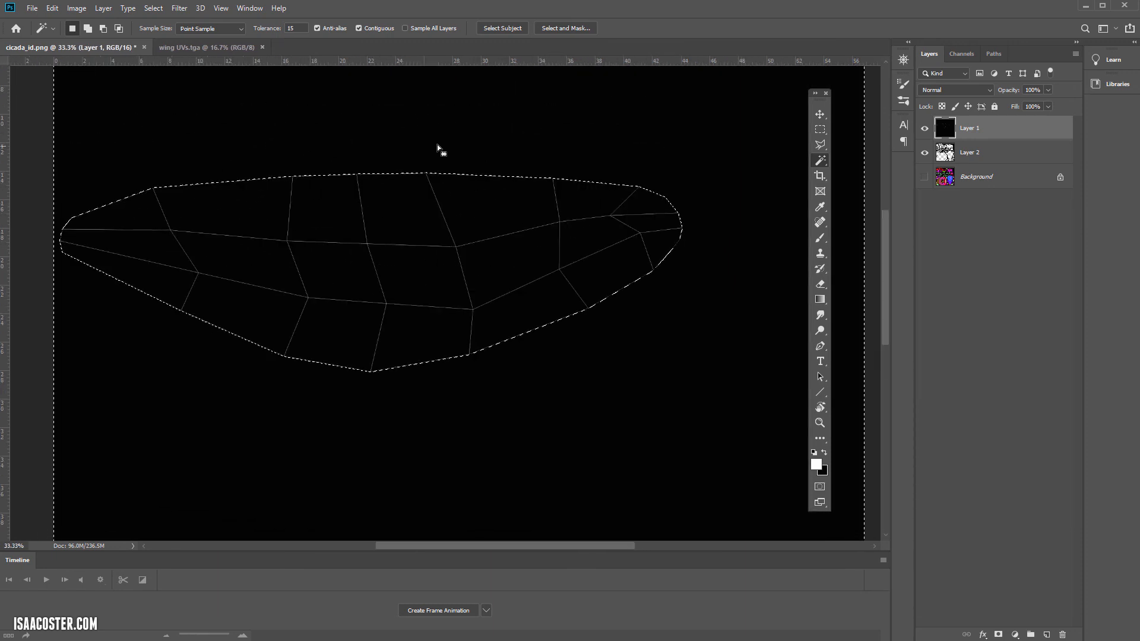
Step: Contract the selection around the wing's UV outline by 5 pixels
{"action": "scroll", "coordinate": [300, 178], "scroll_direction": "up", "scroll_amount": 2, "text": "alt"}
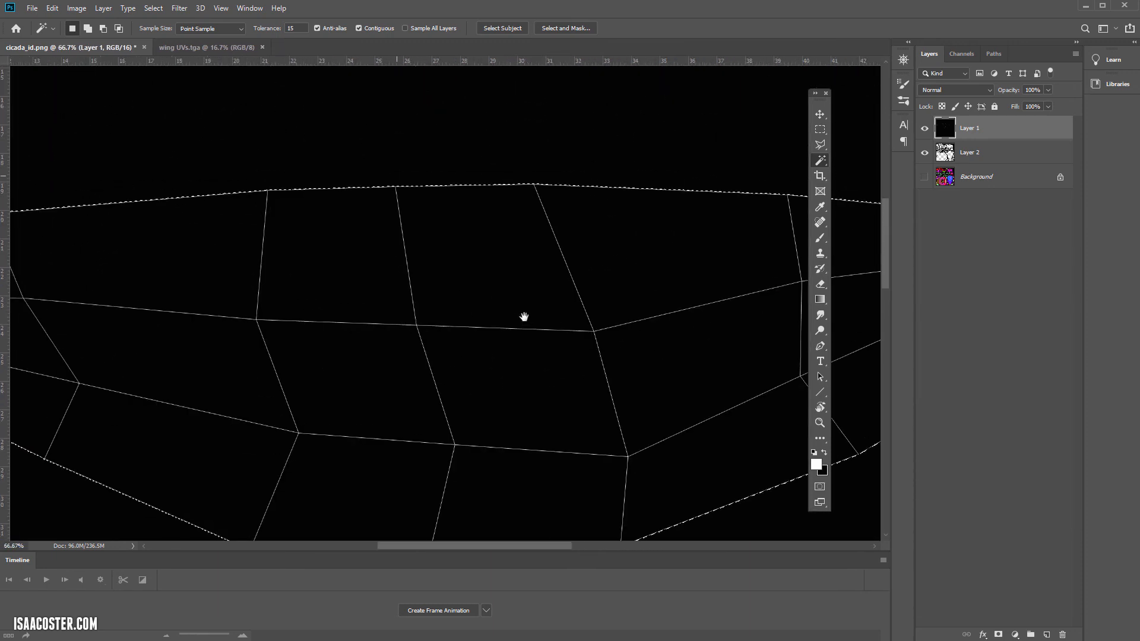
{"action": "left_click", "coordinate": [153, 8]}
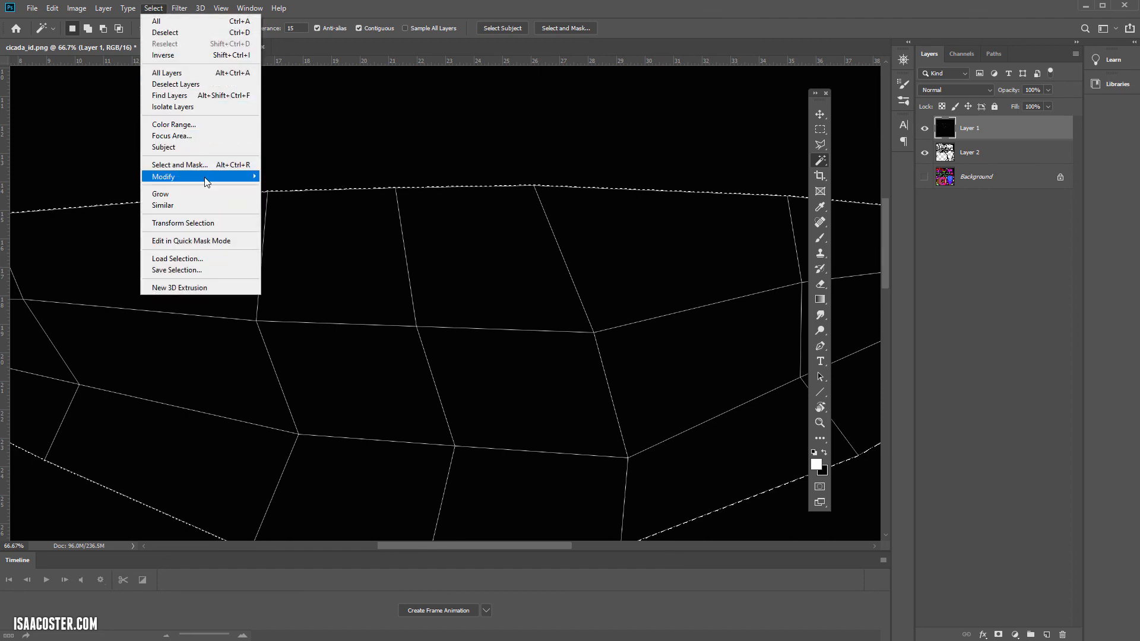
{"action": "mouse_move", "coordinate": [208, 177]}
{"action": "left_click", "coordinate": [290, 210]}
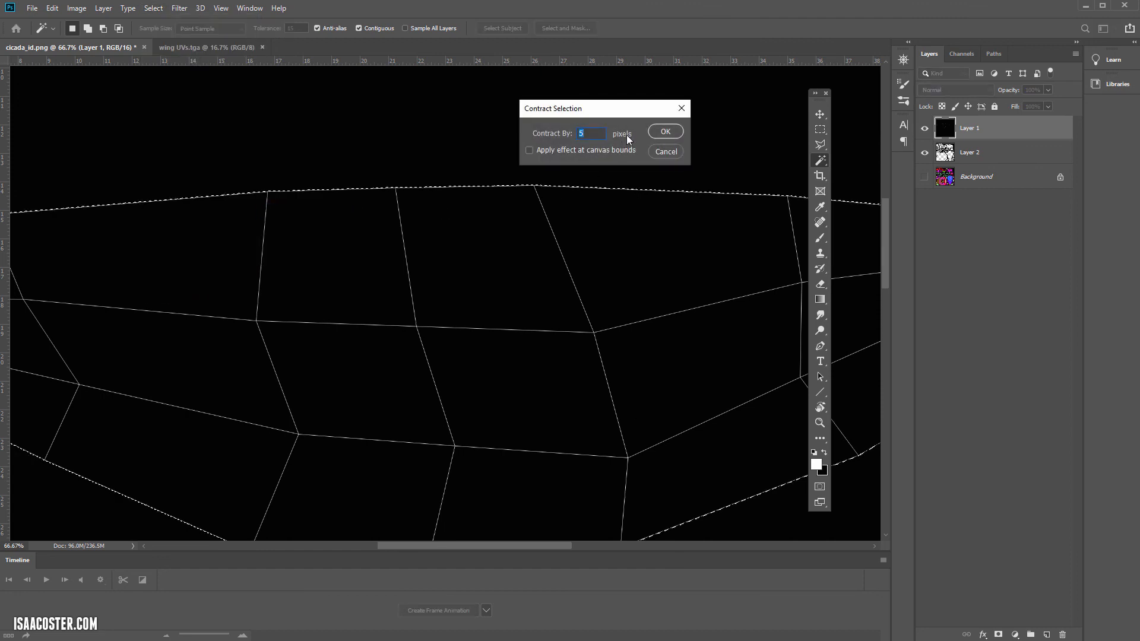
{"action": "left_click", "coordinate": [664, 130]}
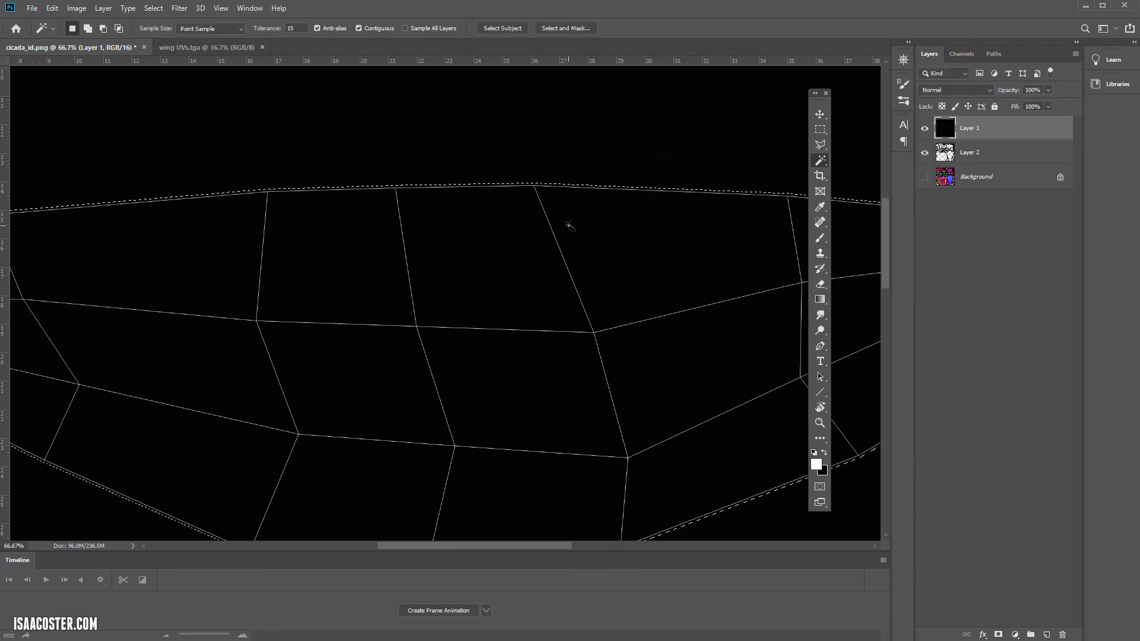
Step: Make Layer 2 active, hide Layer 1, fill the selected area outside the wing with white and deselect
{"action": "left_click", "coordinate": [973, 155]}
{"action": "key", "text": "ctrl+minus"}
{"action": "key", "text": "ctrl+minus"}
{"action": "key", "text": "ctrl+minus"}
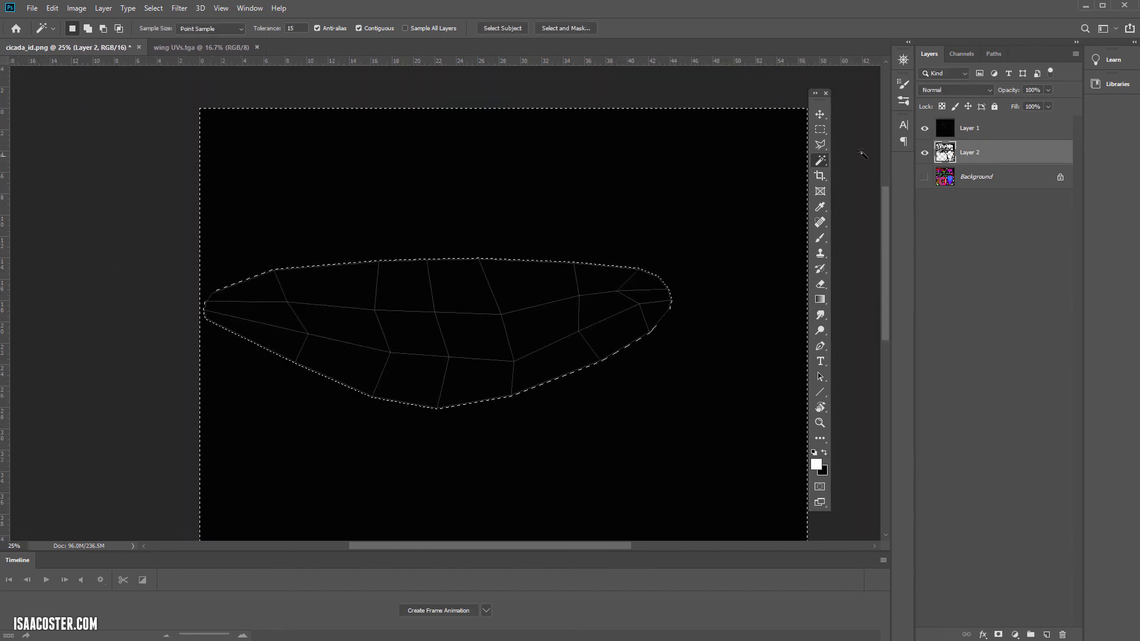
{"action": "left_click", "coordinate": [924, 128]}
{"action": "key", "text": "ctrl+minus"}
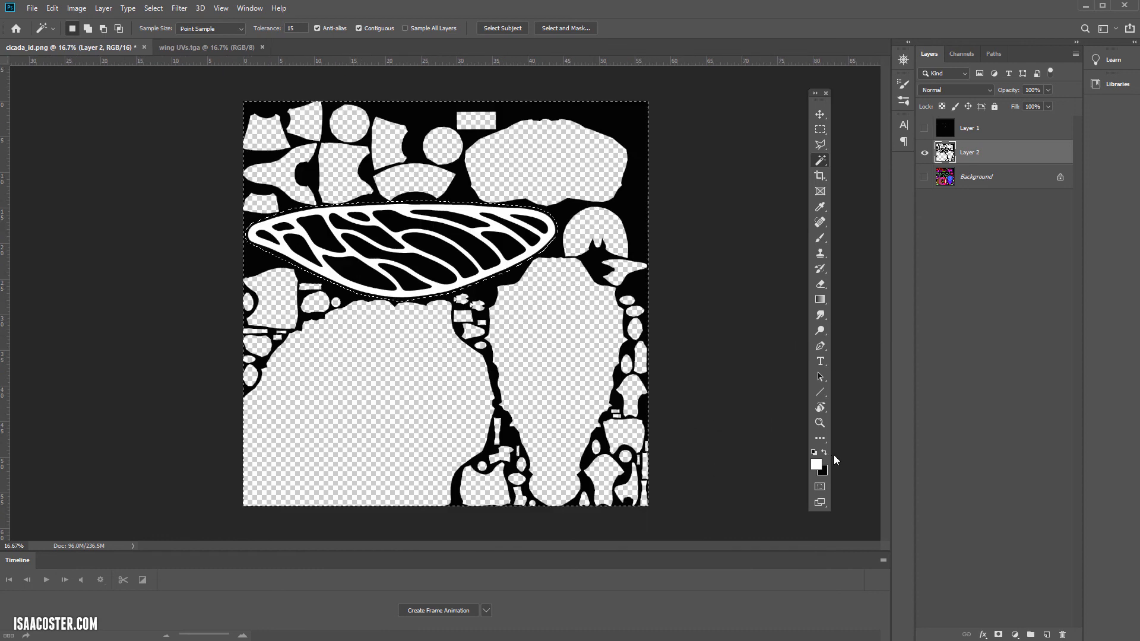
{"action": "key", "text": "i"}
{"action": "key", "text": "shift+F5"}
{"action": "key", "text": "Return"}
{"action": "key", "text": "w"}
{"action": "key", "text": "ctrl+d"}
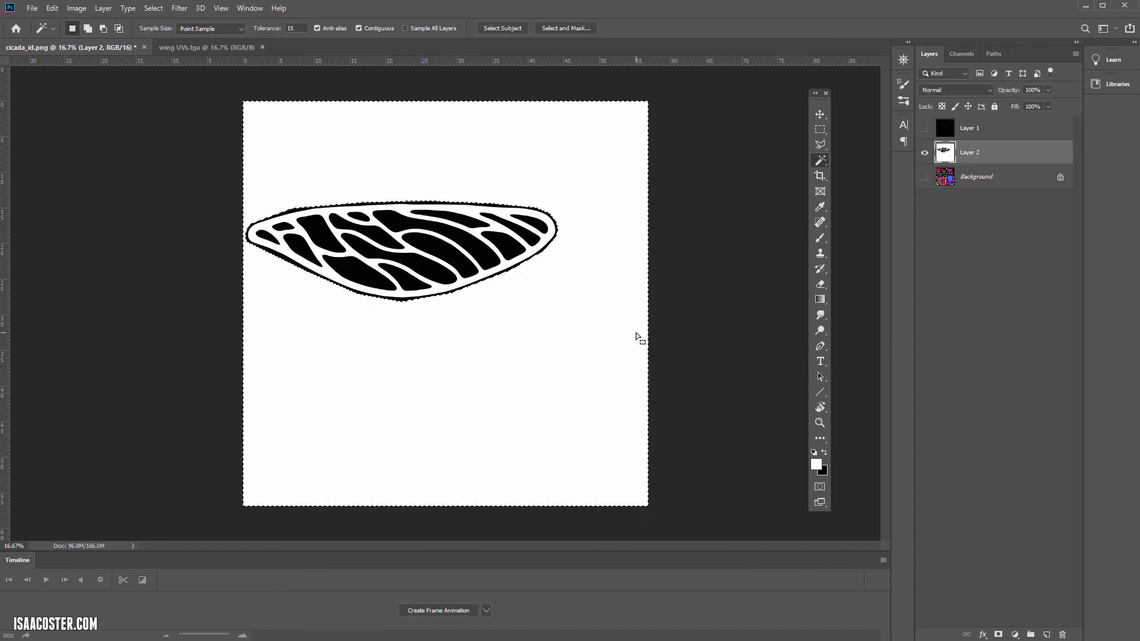
{"action": "key", "text": "ctrl+plus"}
{"action": "key", "text": "ctrl+plus"}
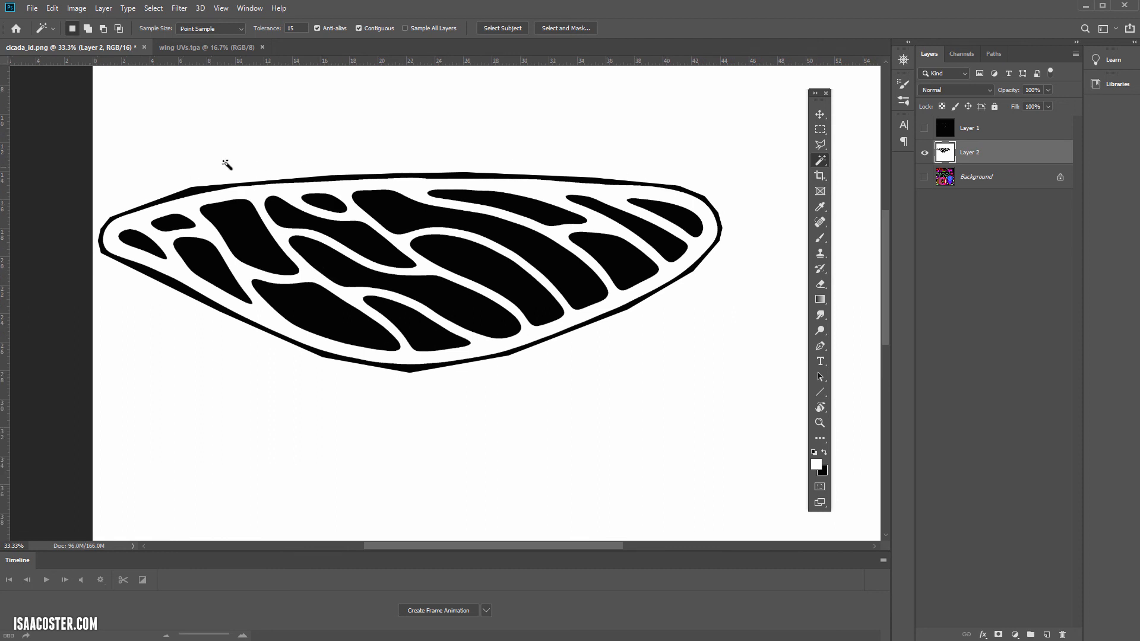
{"action": "key", "text": "ctrl+minus"}
{"action": "key", "text": "ctrl+minus"}
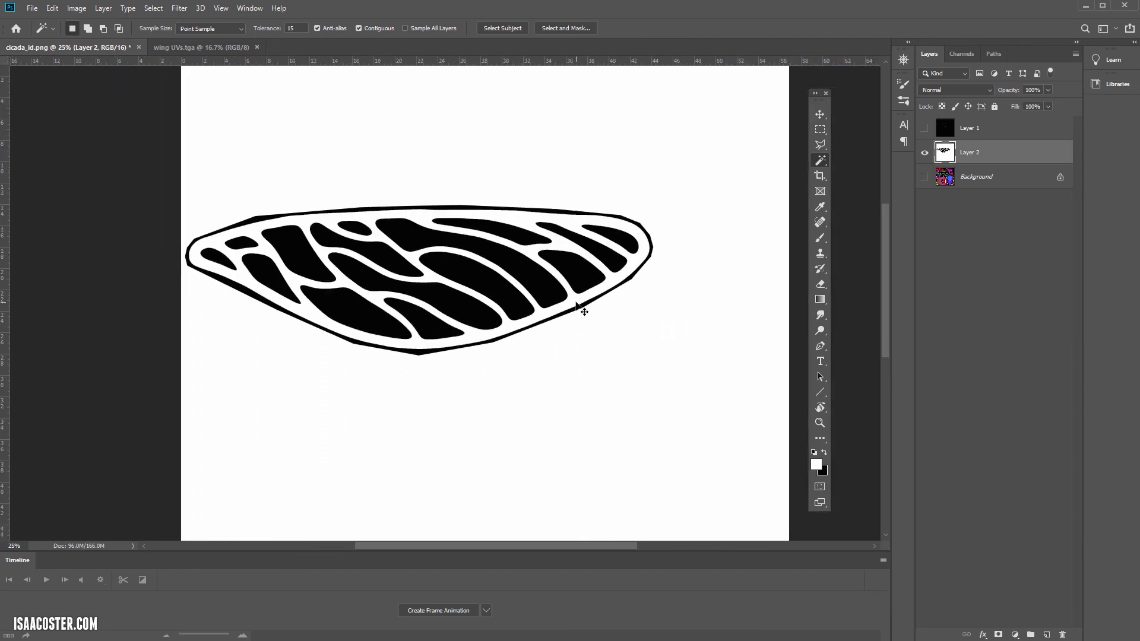